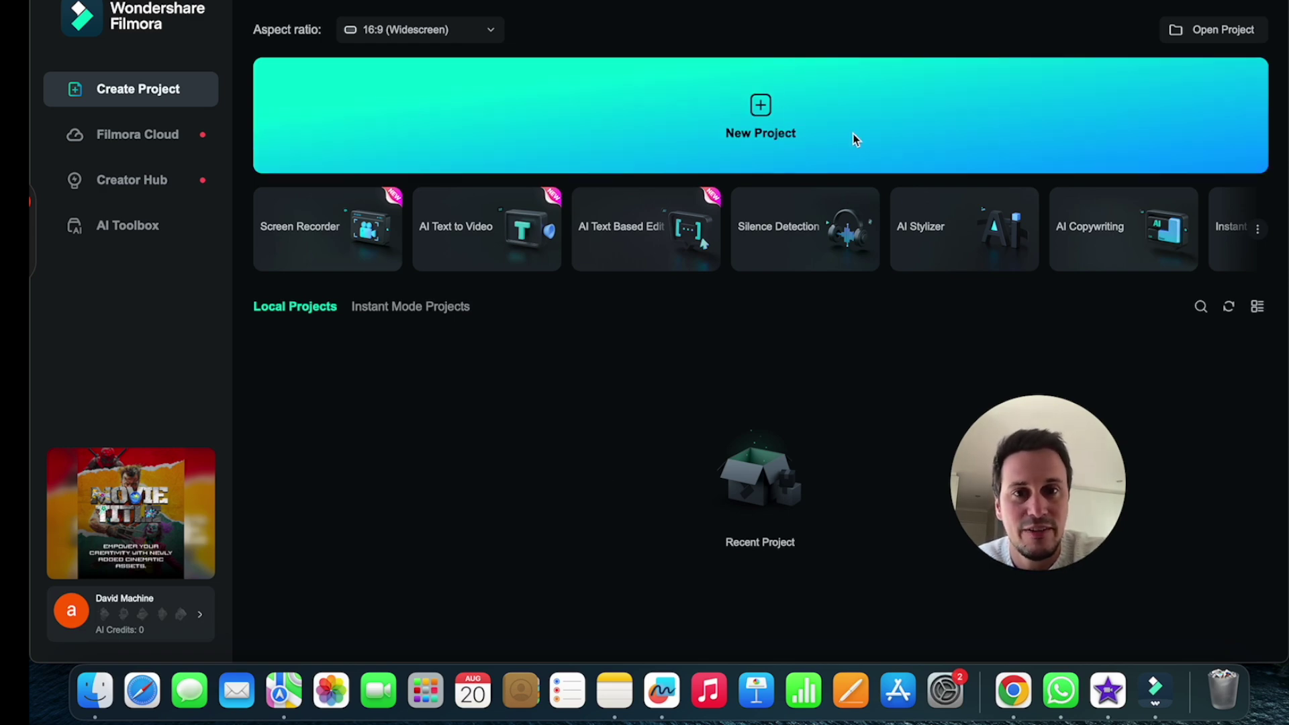
Start a new empty 16:9 Widescreen project from the Create Project screen
click(785, 129)
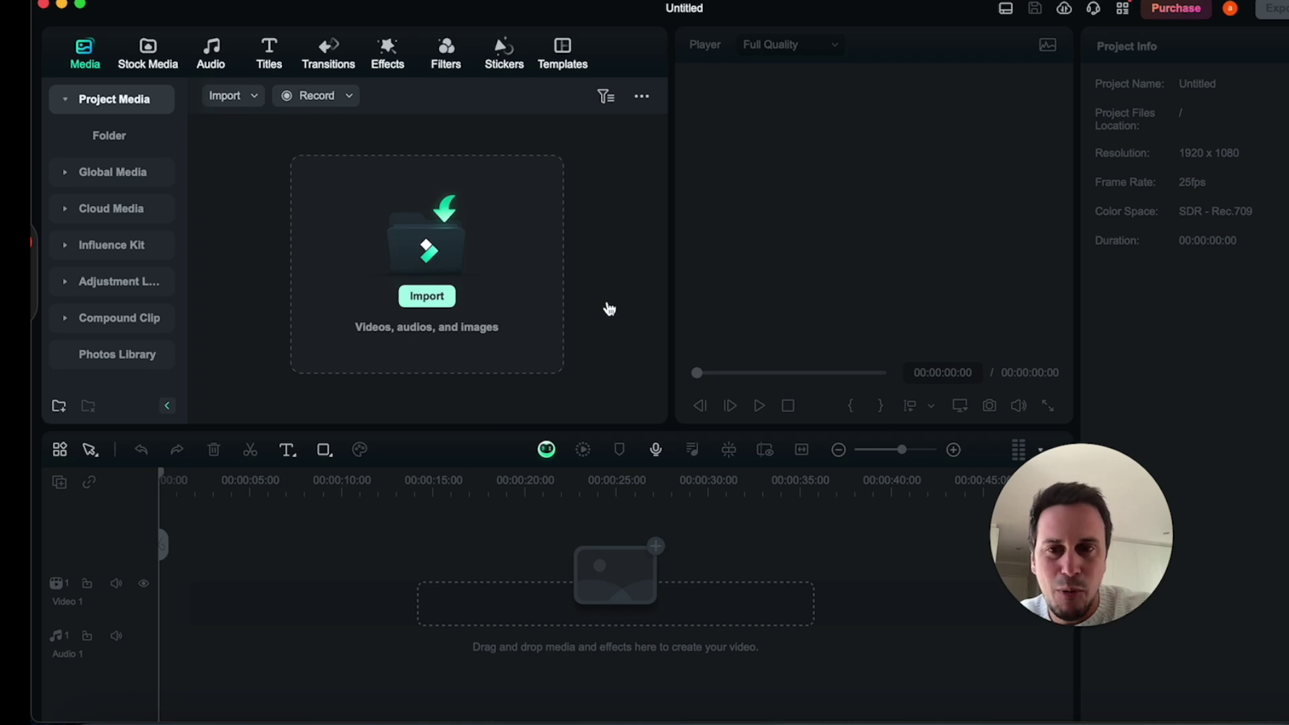
Place IMG_2952 at the start of the timeline and match the project settings to it
click(403, 298)
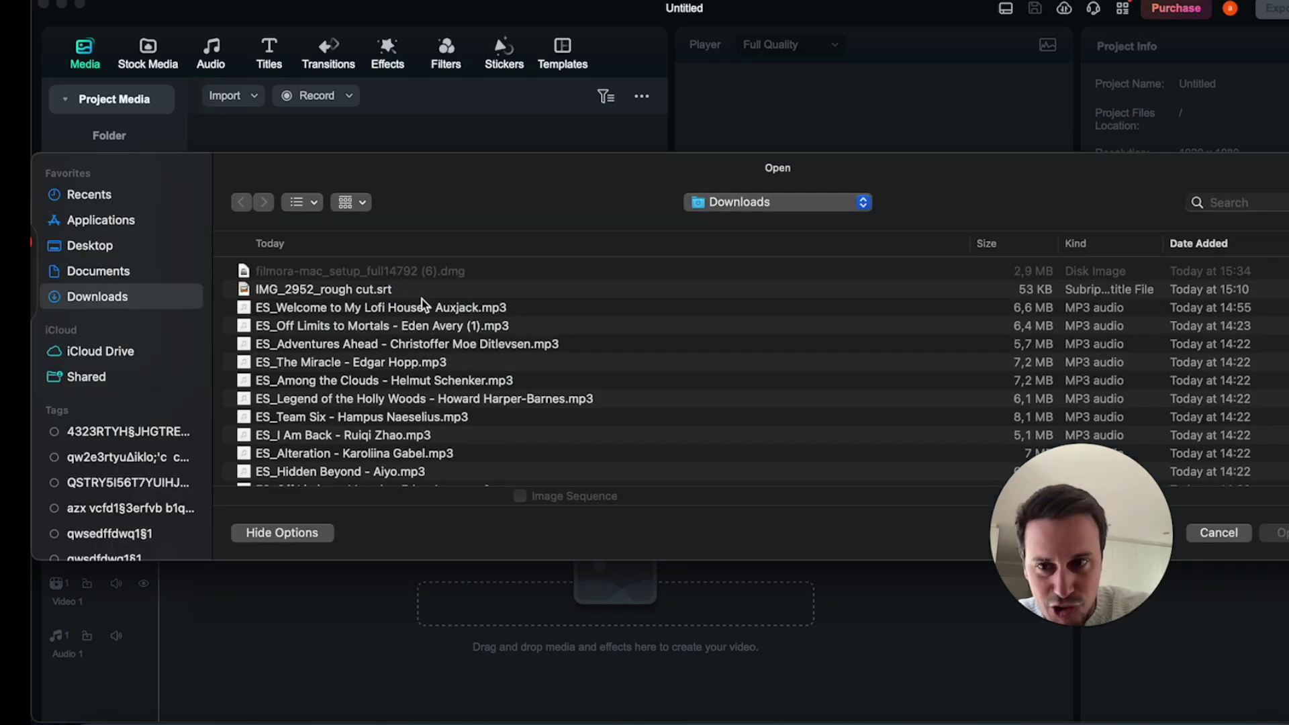
key(Escape)
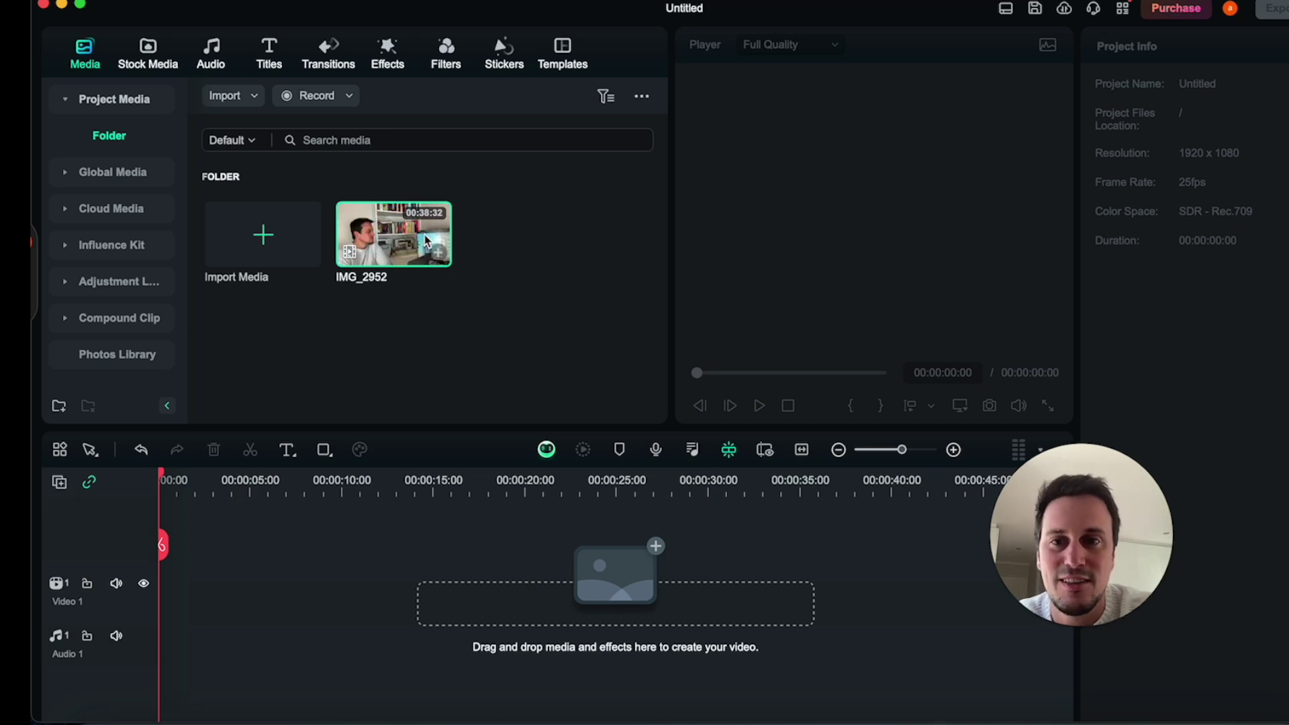
drag(425, 240, 138, 553)
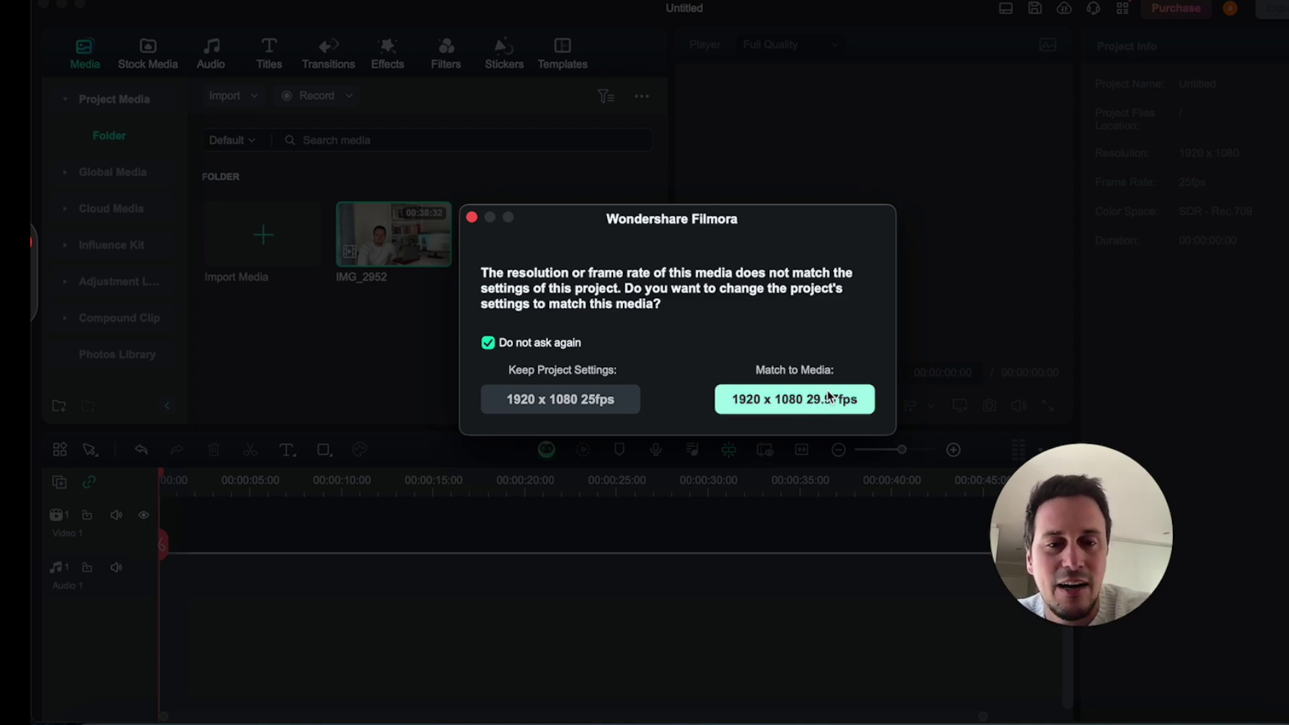
click(794, 403)
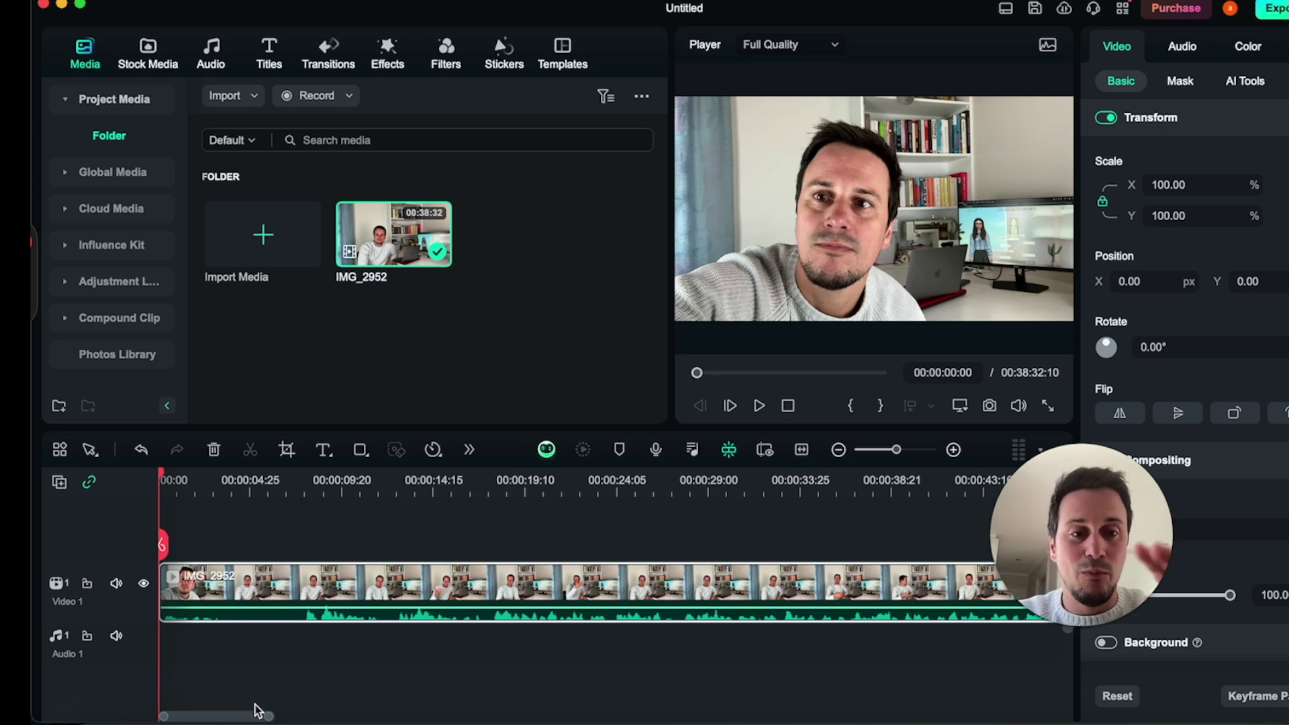
key(space)
key(XF86AudioRaiseVolume)
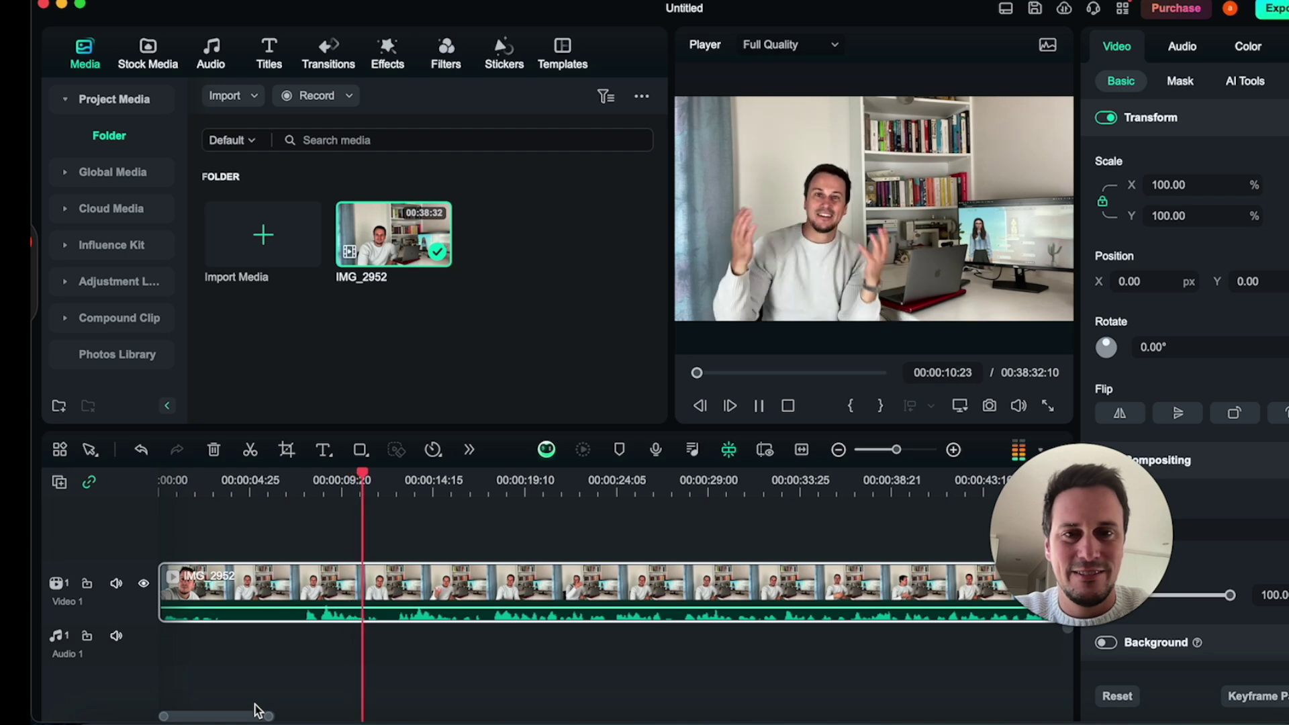
key(space)
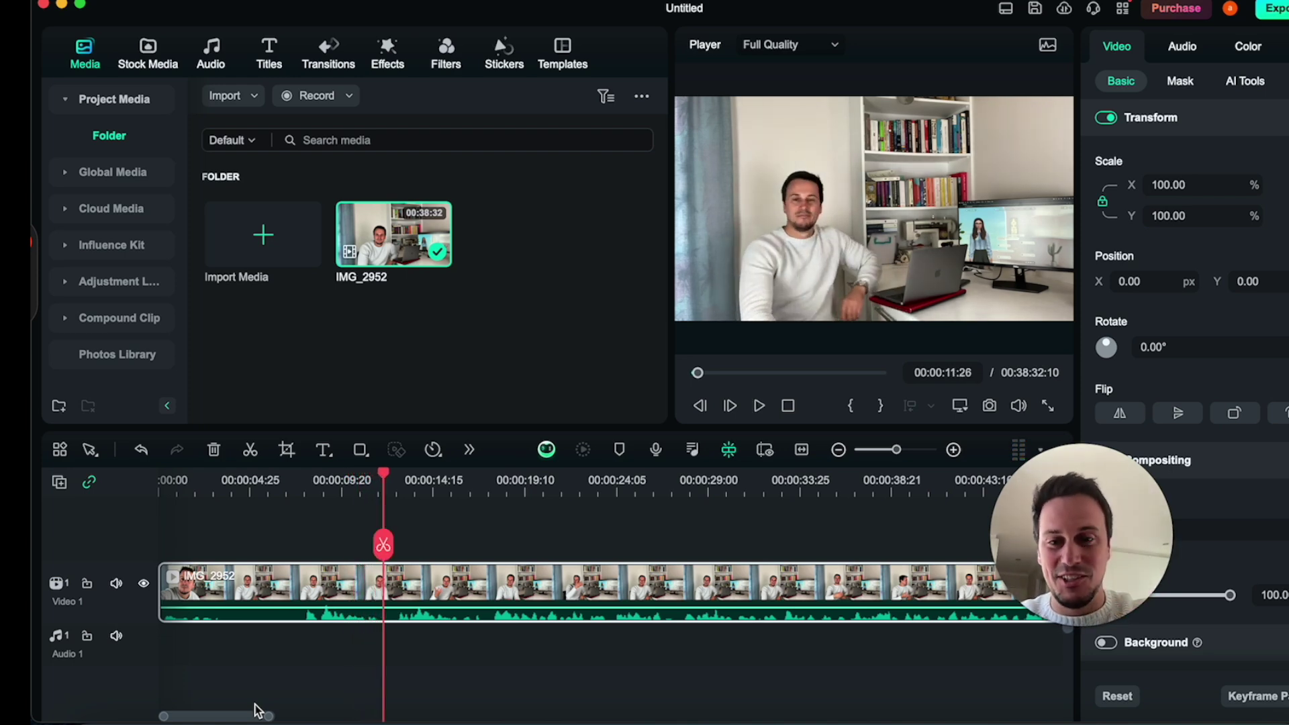
scroll(412, 633, right, 10)
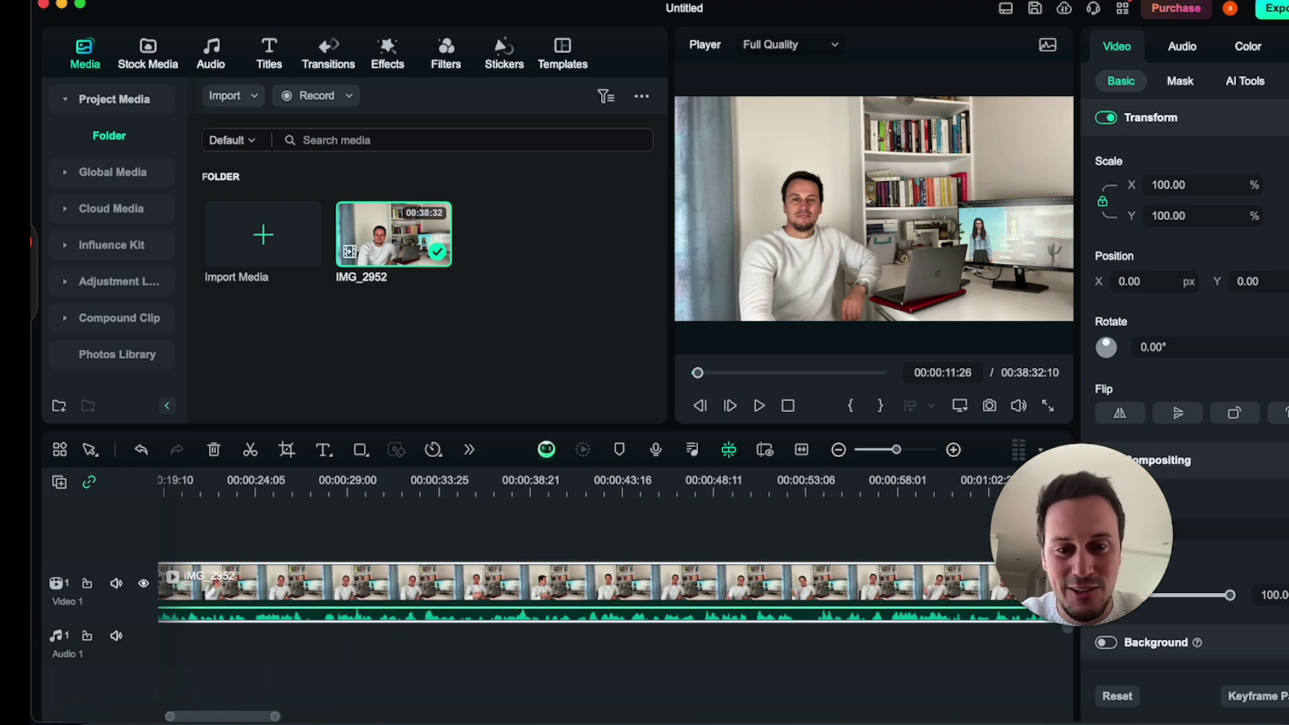
scroll(583, 596, right, 6)
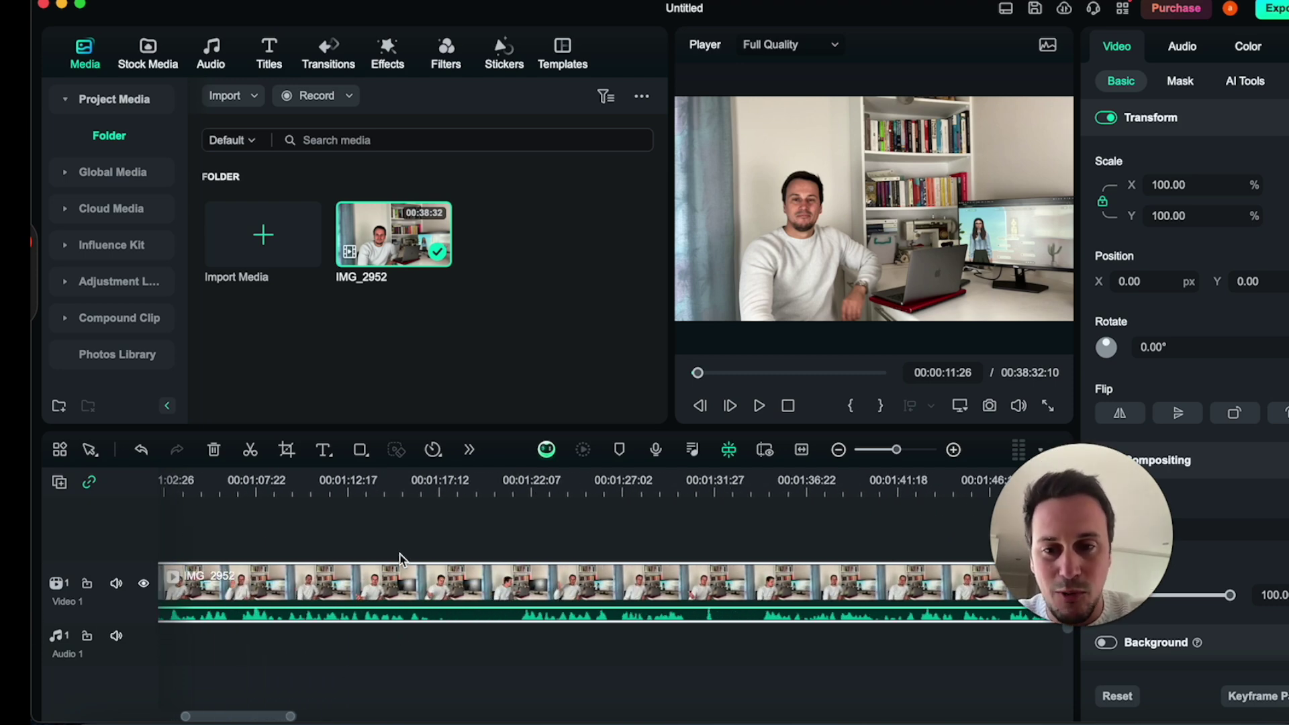
click(427, 544)
click(423, 486)
key(space)
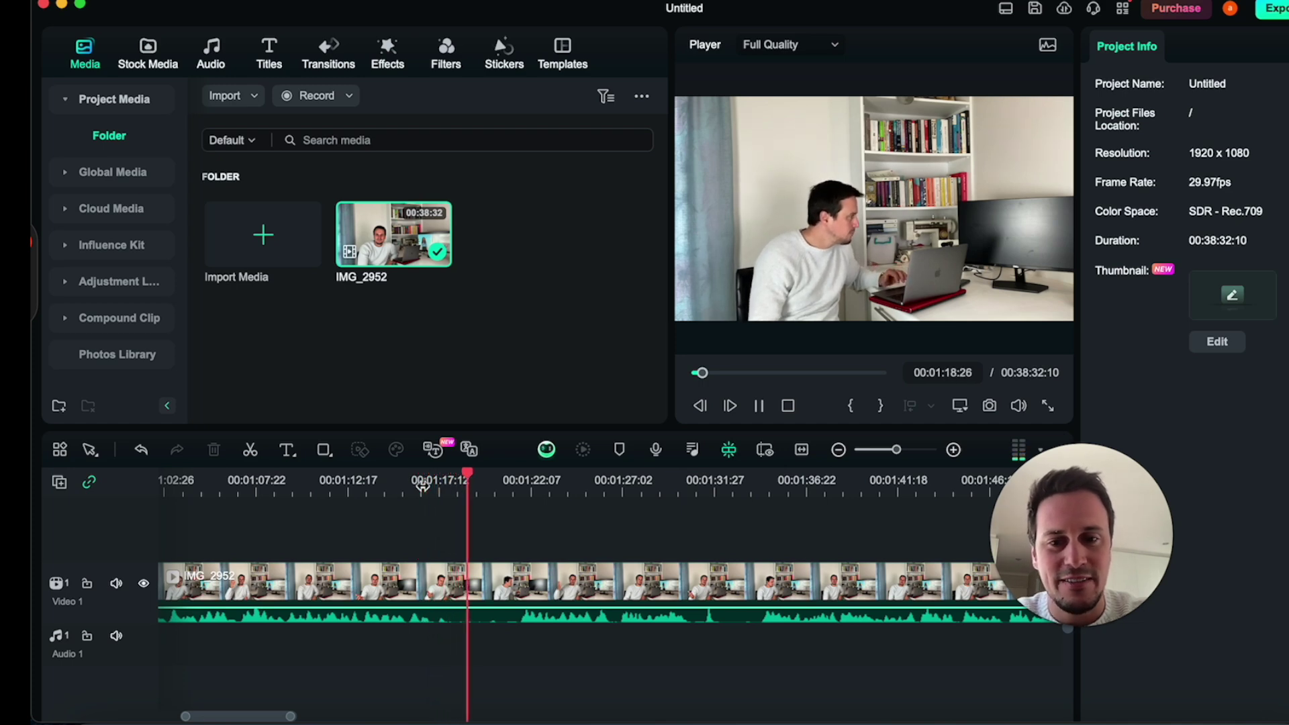
key(space)
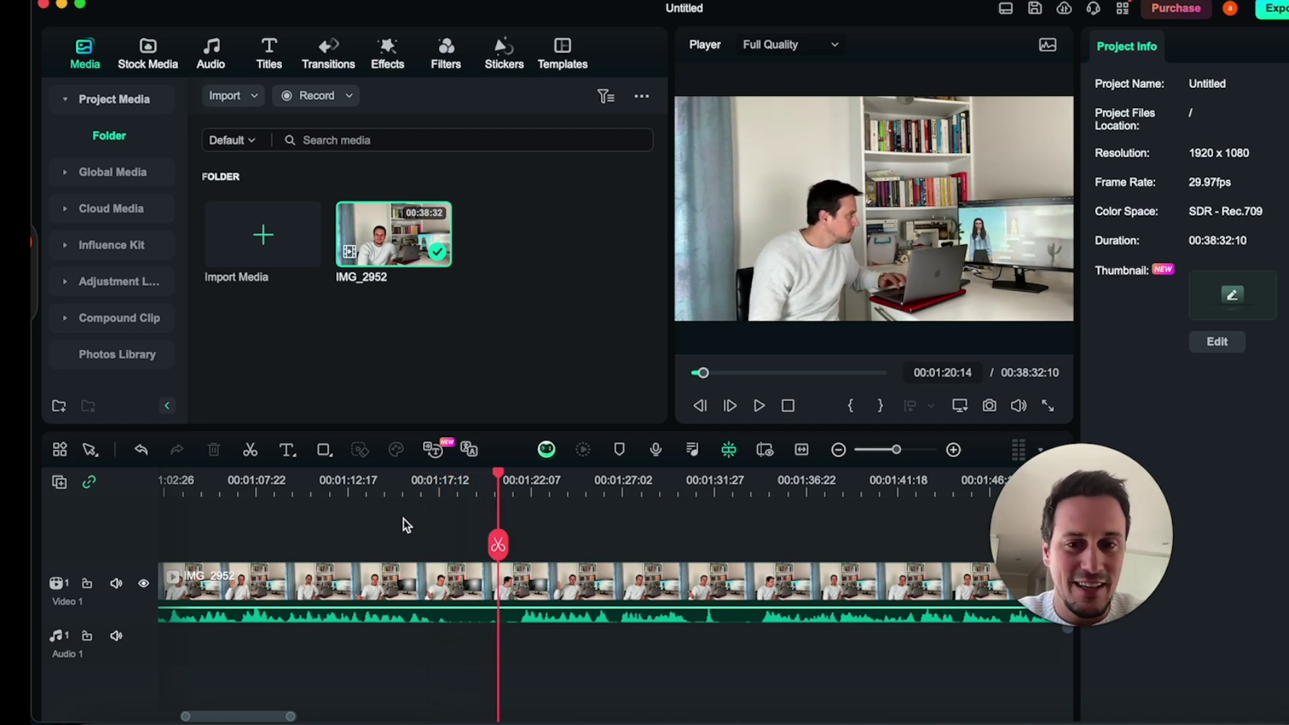
mouse_move(509, 559)
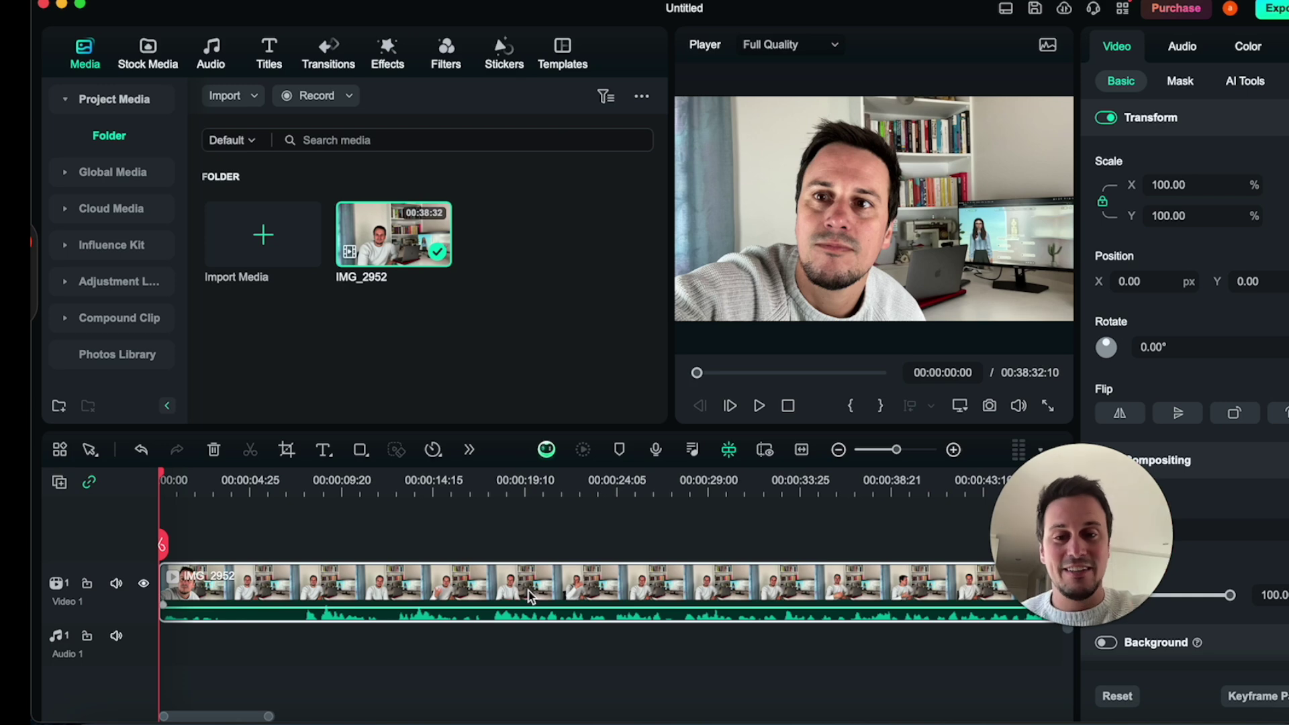
Open AI Text Based Editing for the clip from Smart Edit Tool, keeping English (US)
right_click(529, 591)
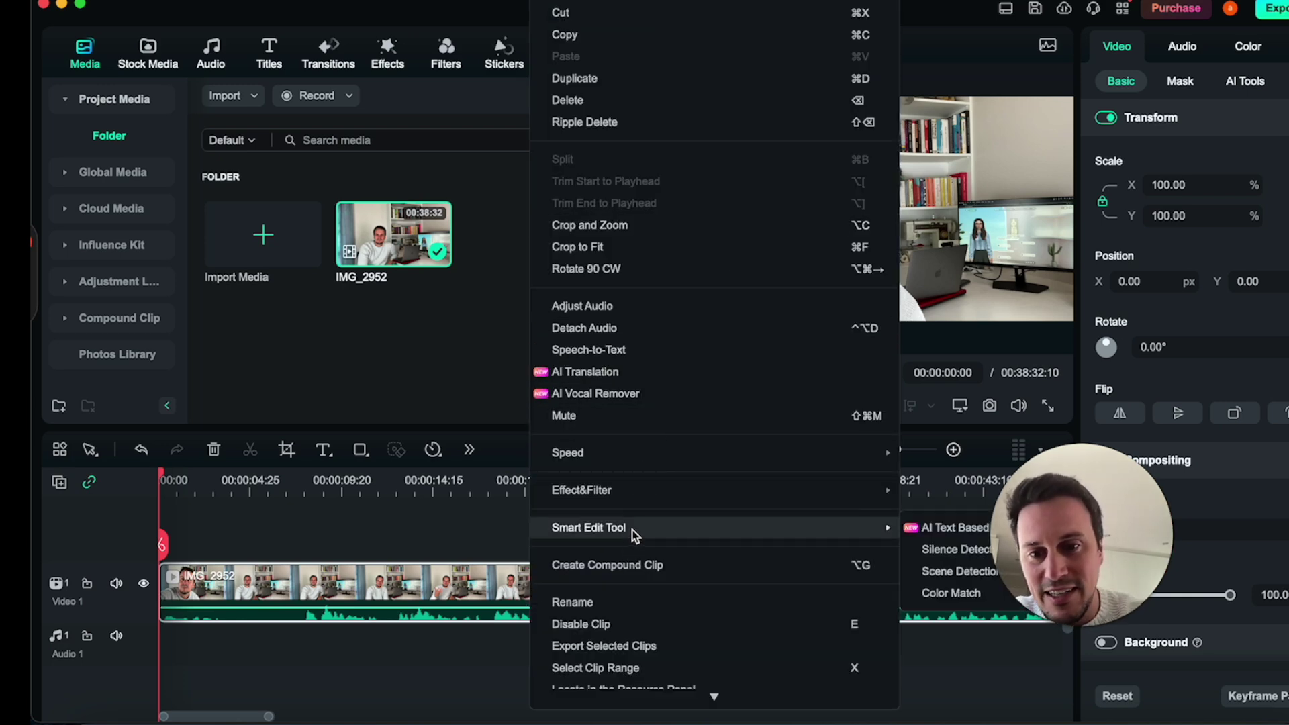
click(476, 544)
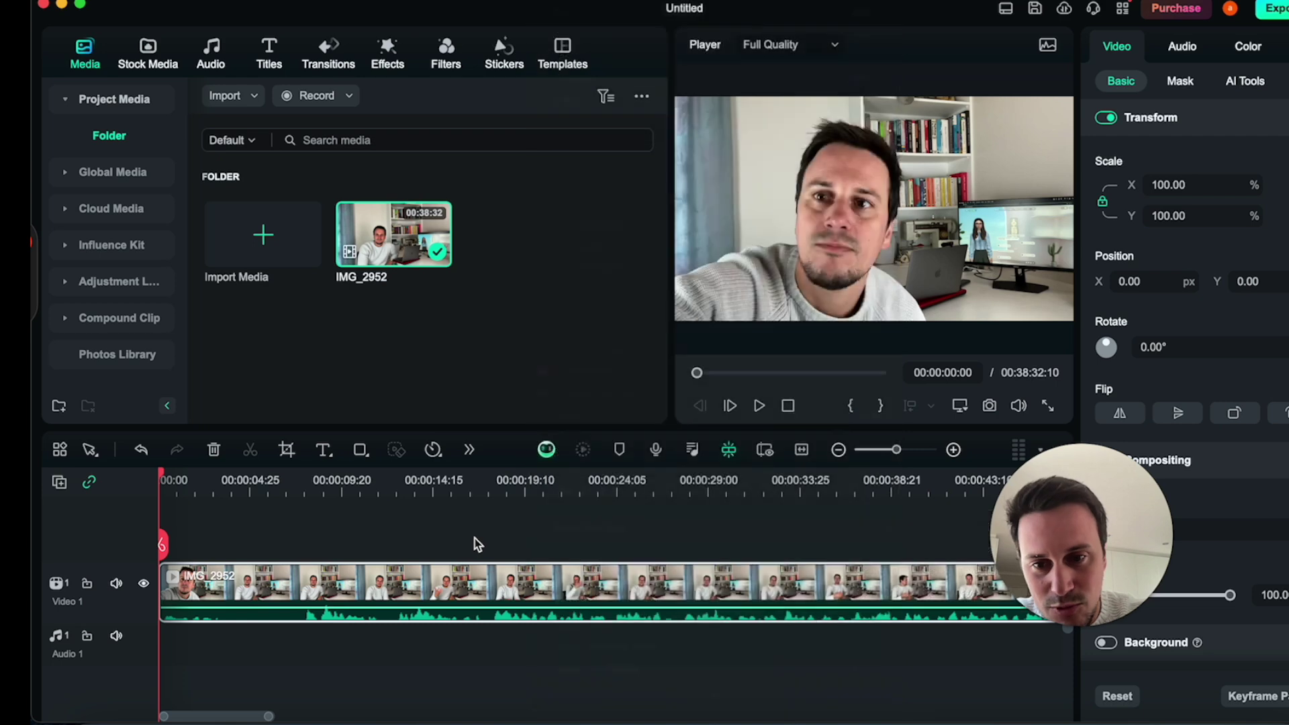
click(289, 589)
right_click(289, 589)
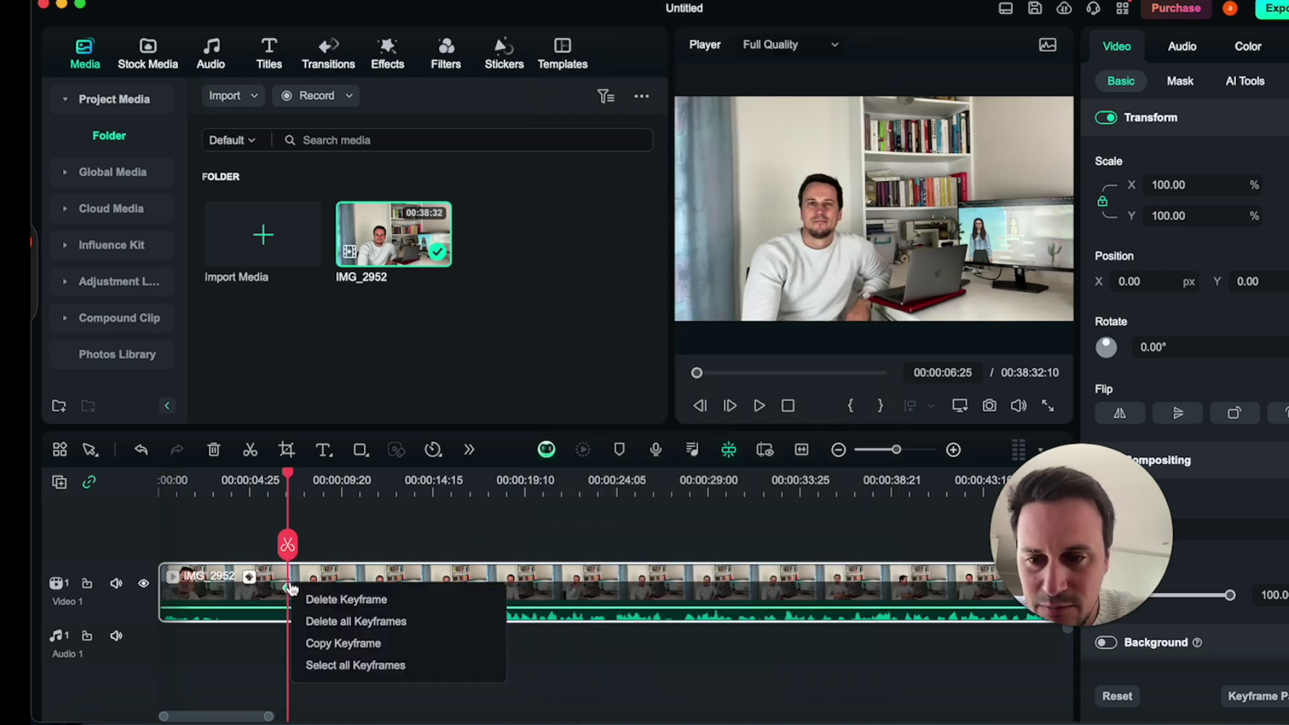
click(323, 577)
right_click(322, 576)
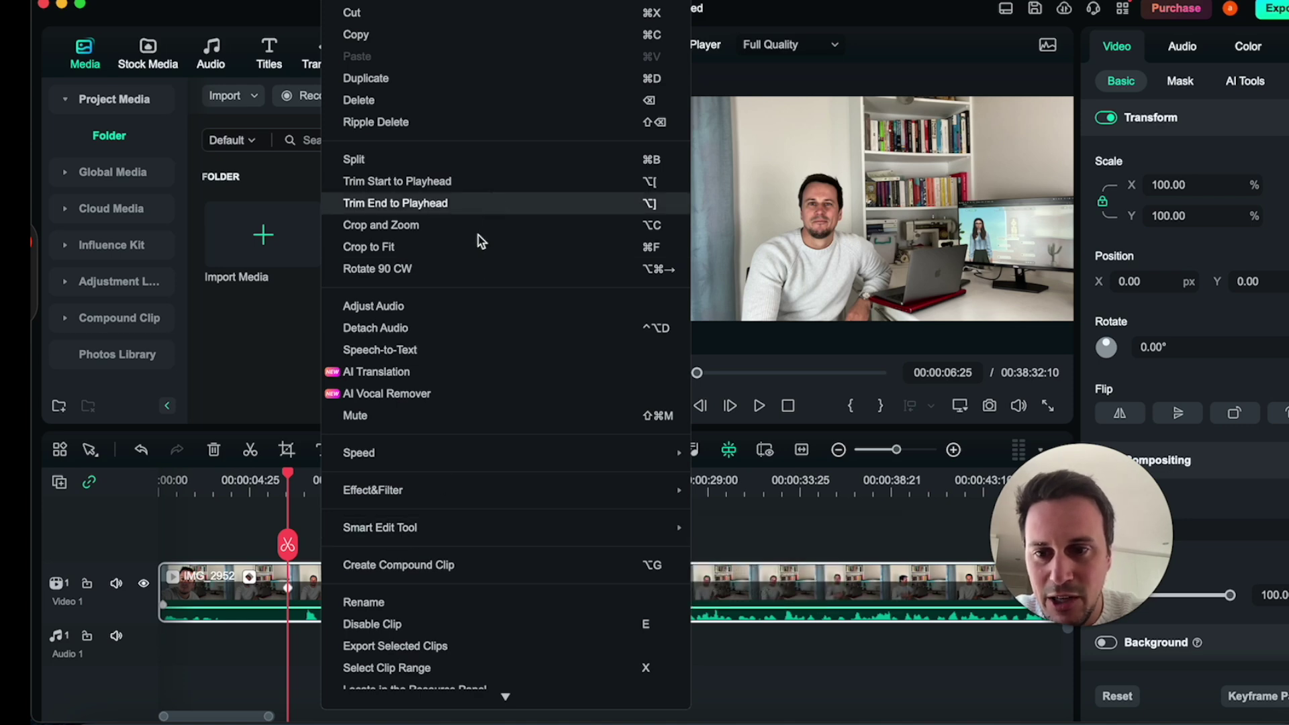
mouse_move(443, 528)
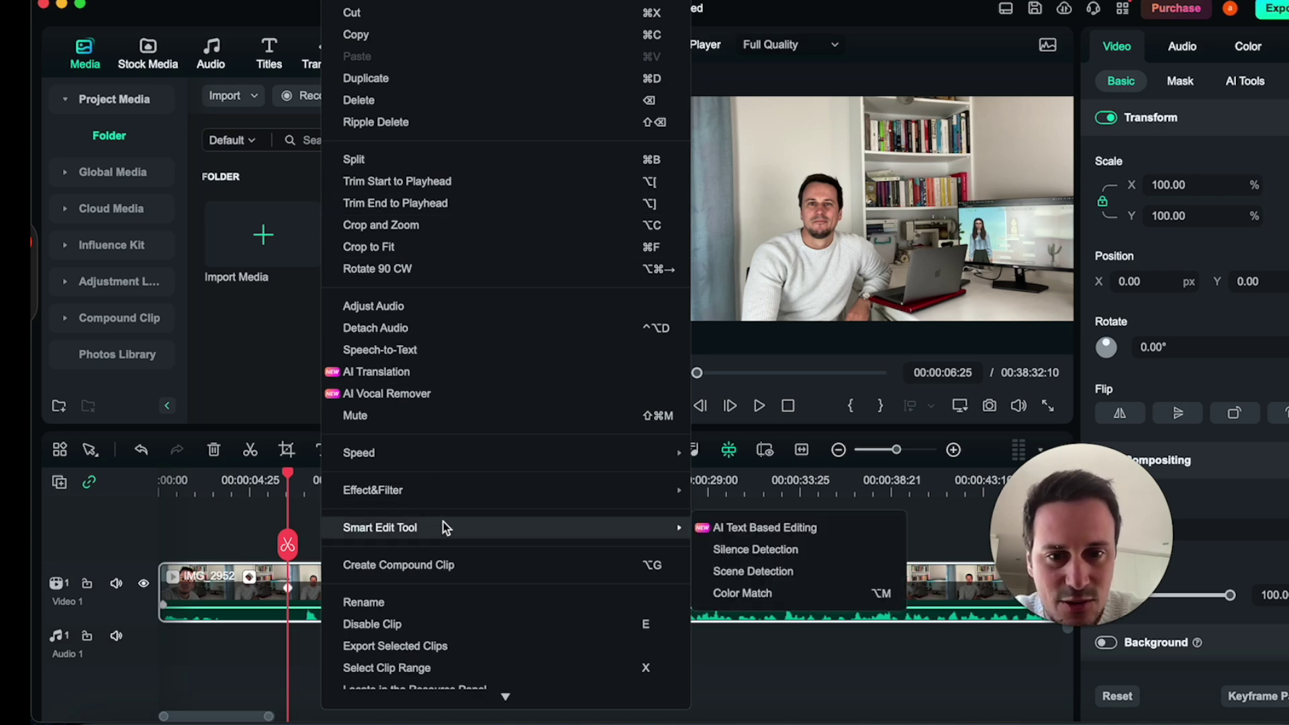
click(743, 533)
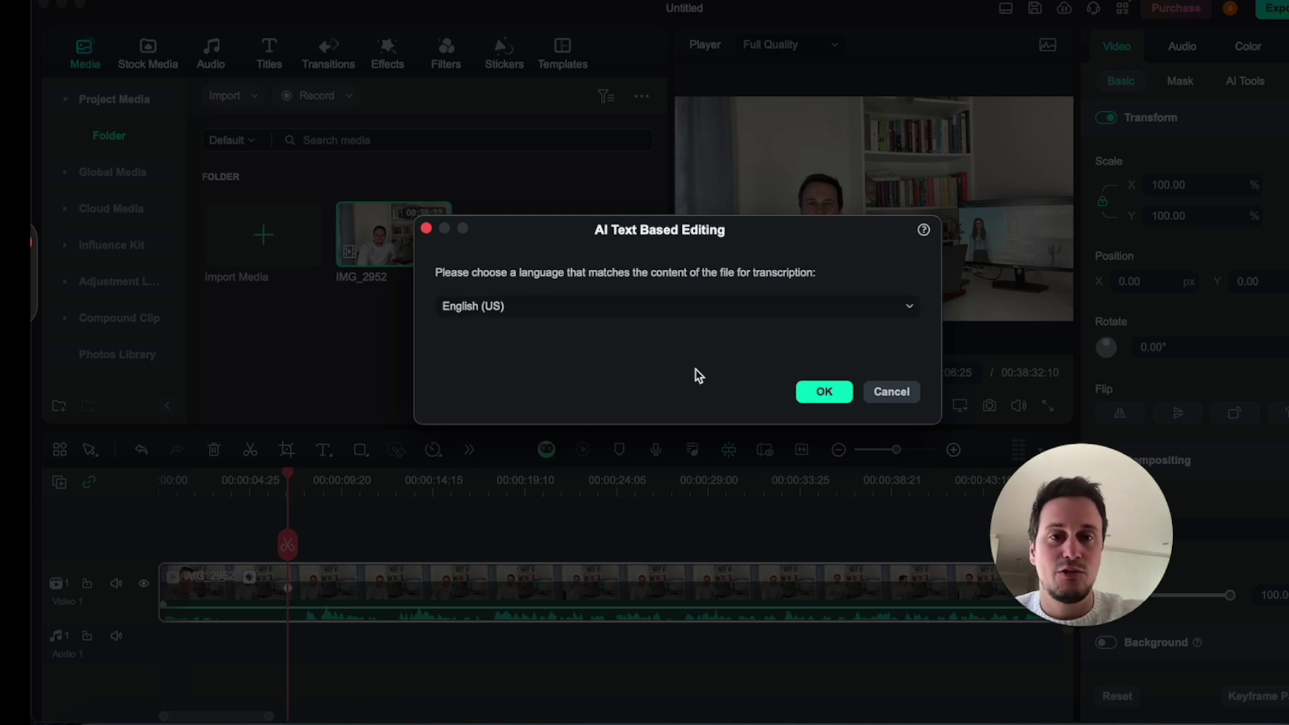
Transcribe the clip's speech in English (US) and return the playhead to the clip start
click(827, 396)
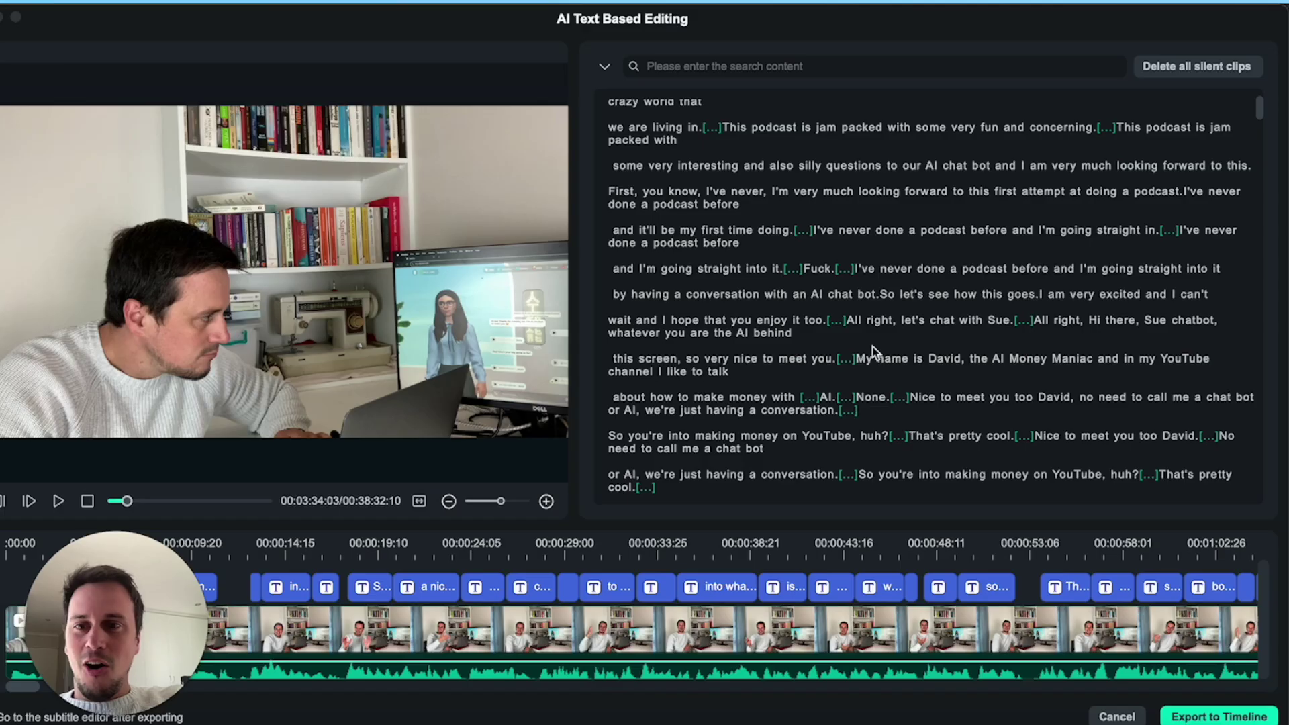
scroll(873, 349, up, 3)
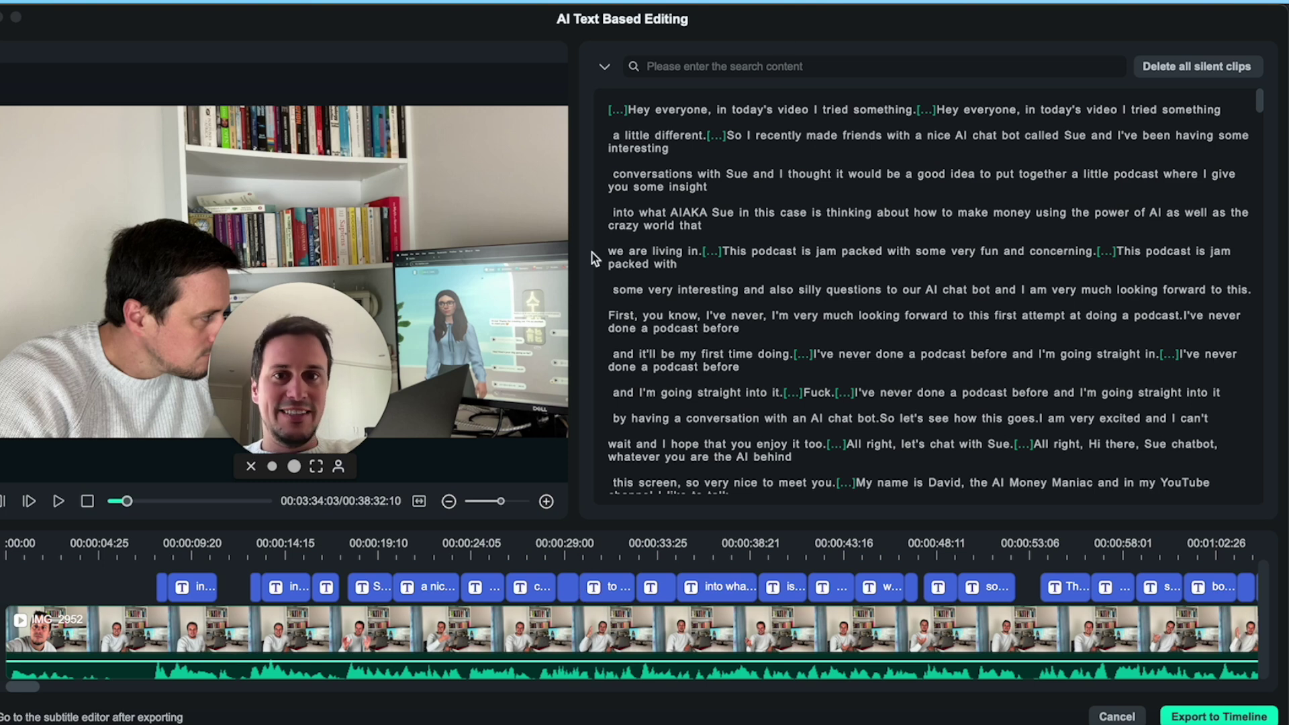
click(33, 547)
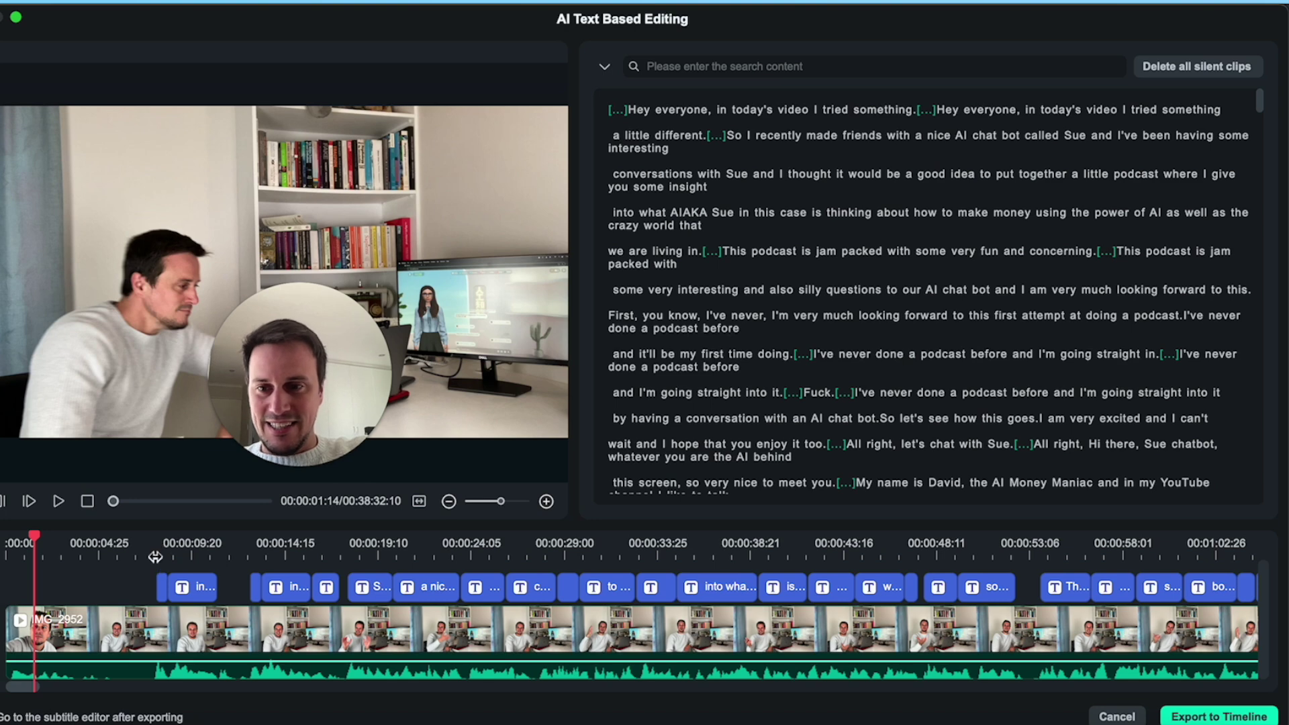
Play part of the transcript from about 00:00:12 to review it
drag(158, 545, 254, 542)
key(space)
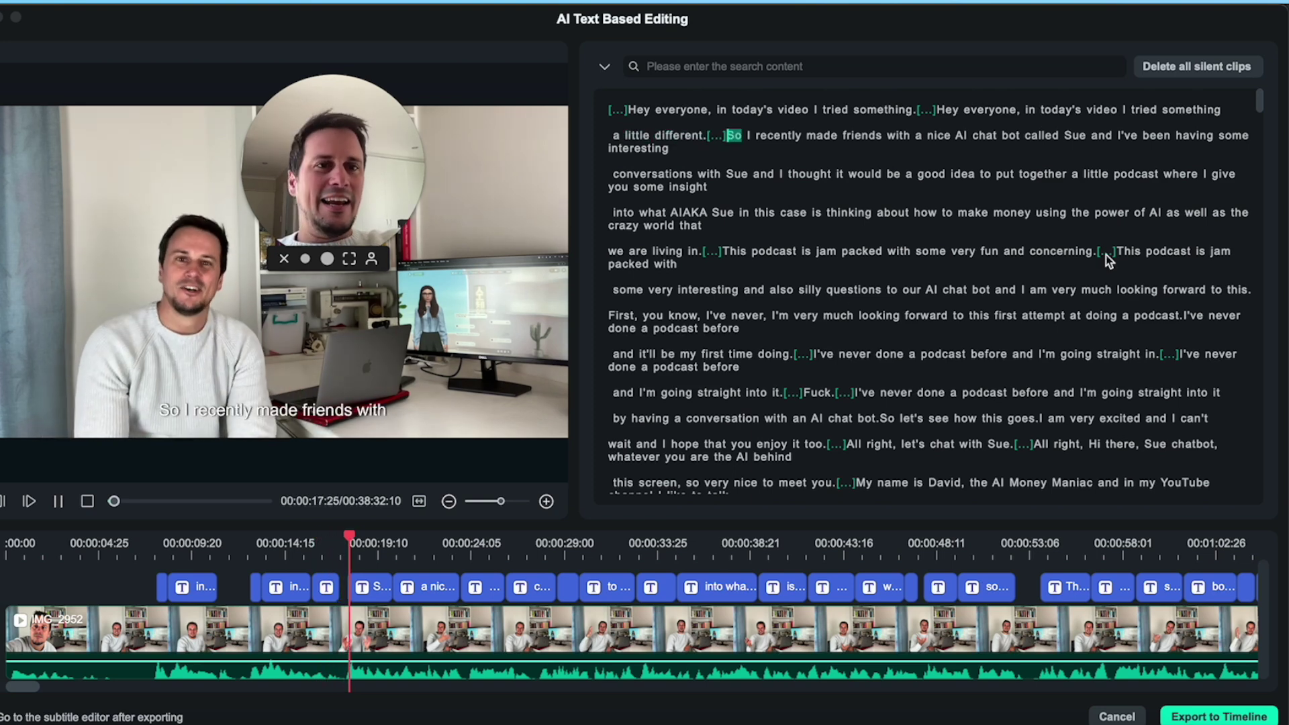
key(space)
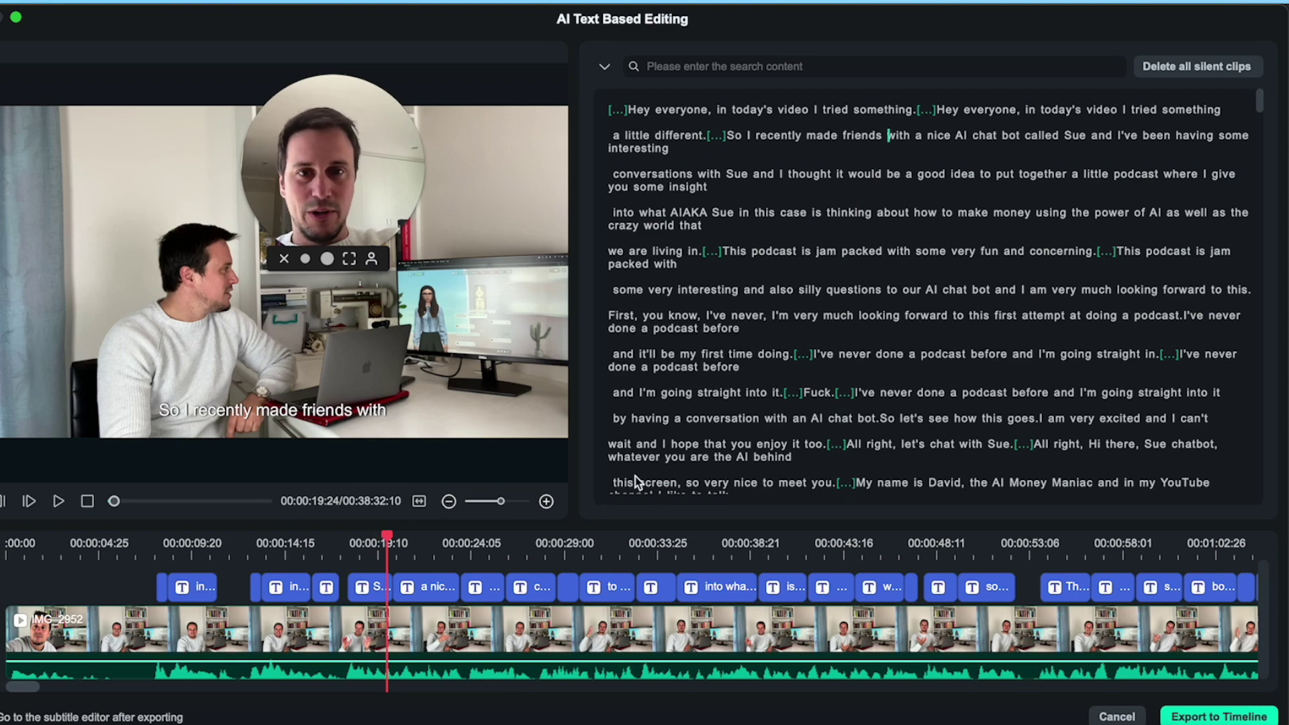
Select the entire transcript and its timeline clips with Cmd+A
click(646, 326)
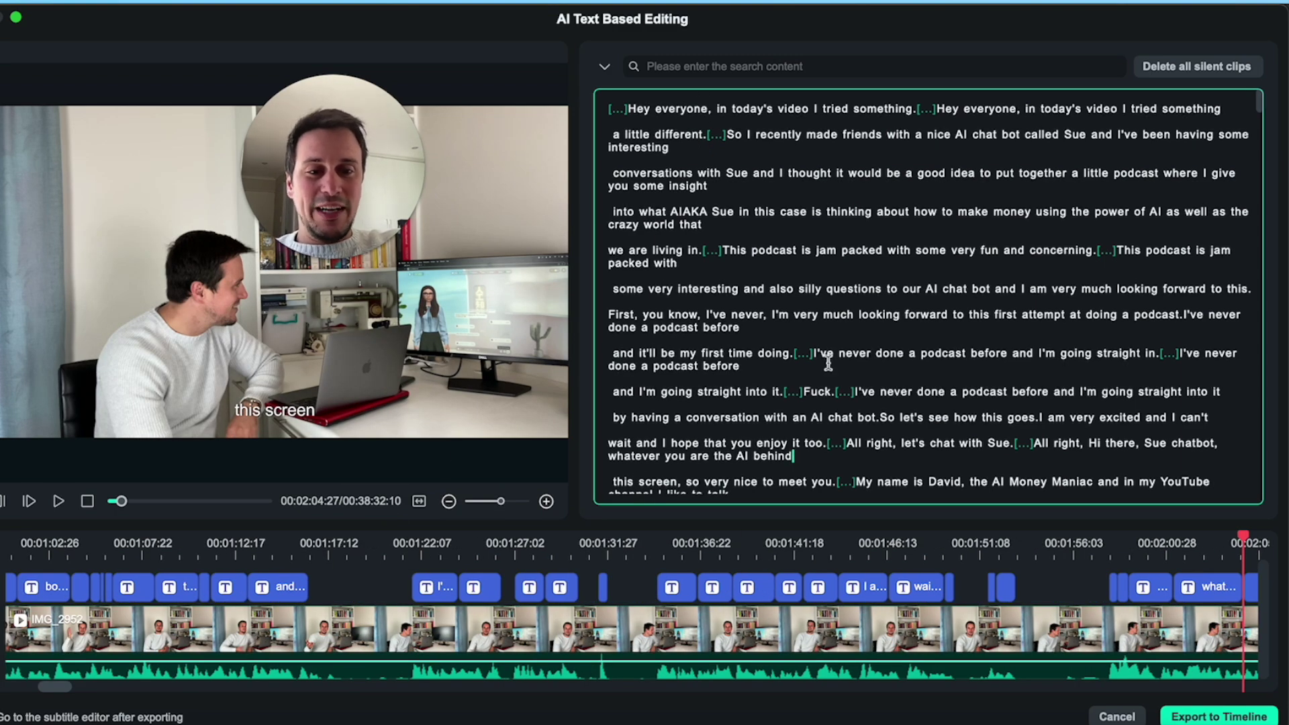
scroll(914, 618, right, 10)
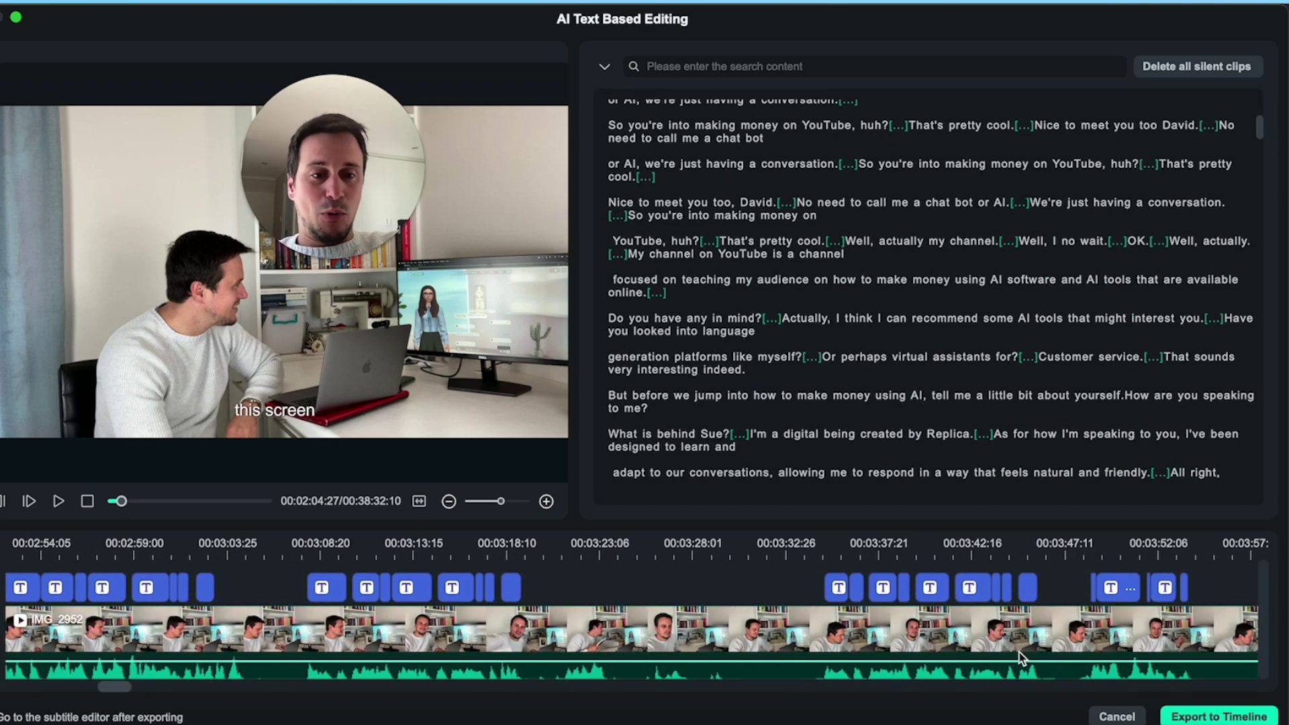
key(super+a)
right_click(1019, 656)
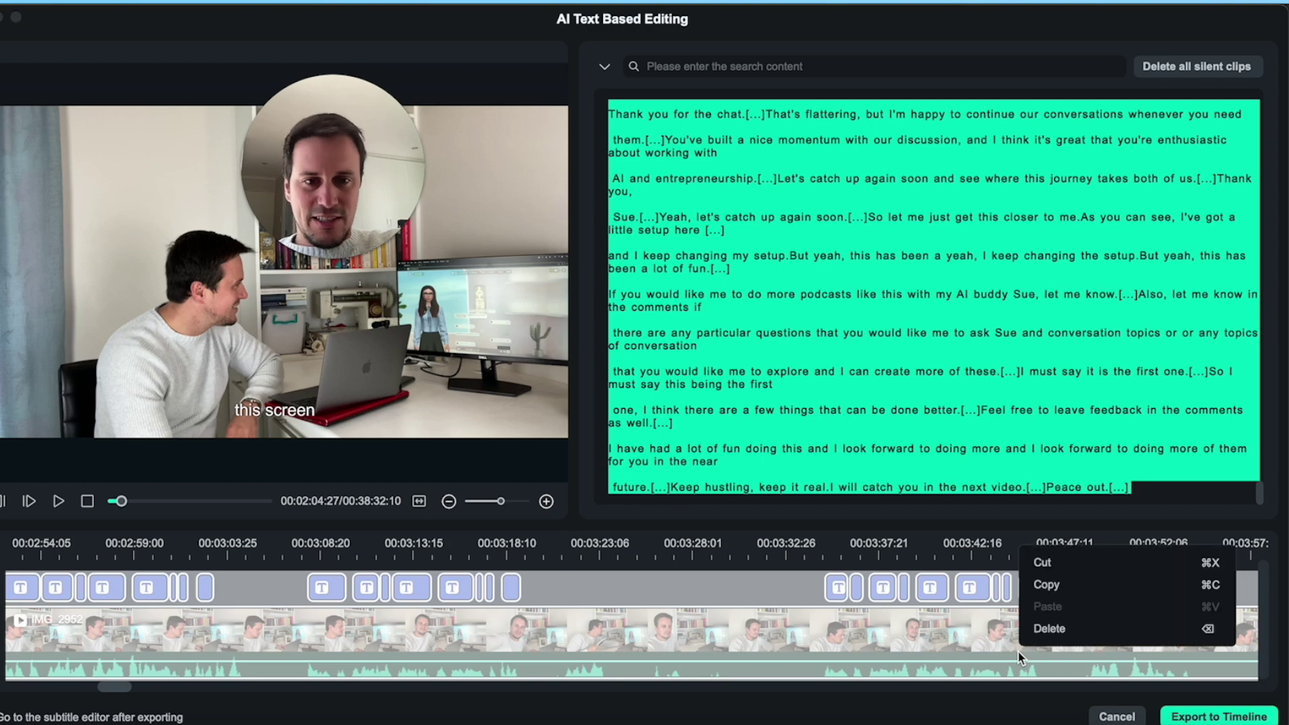
click(1054, 705)
Send the transcript to the main timeline and open the IMG_2952_rough cut subtitles for editing
click(1219, 716)
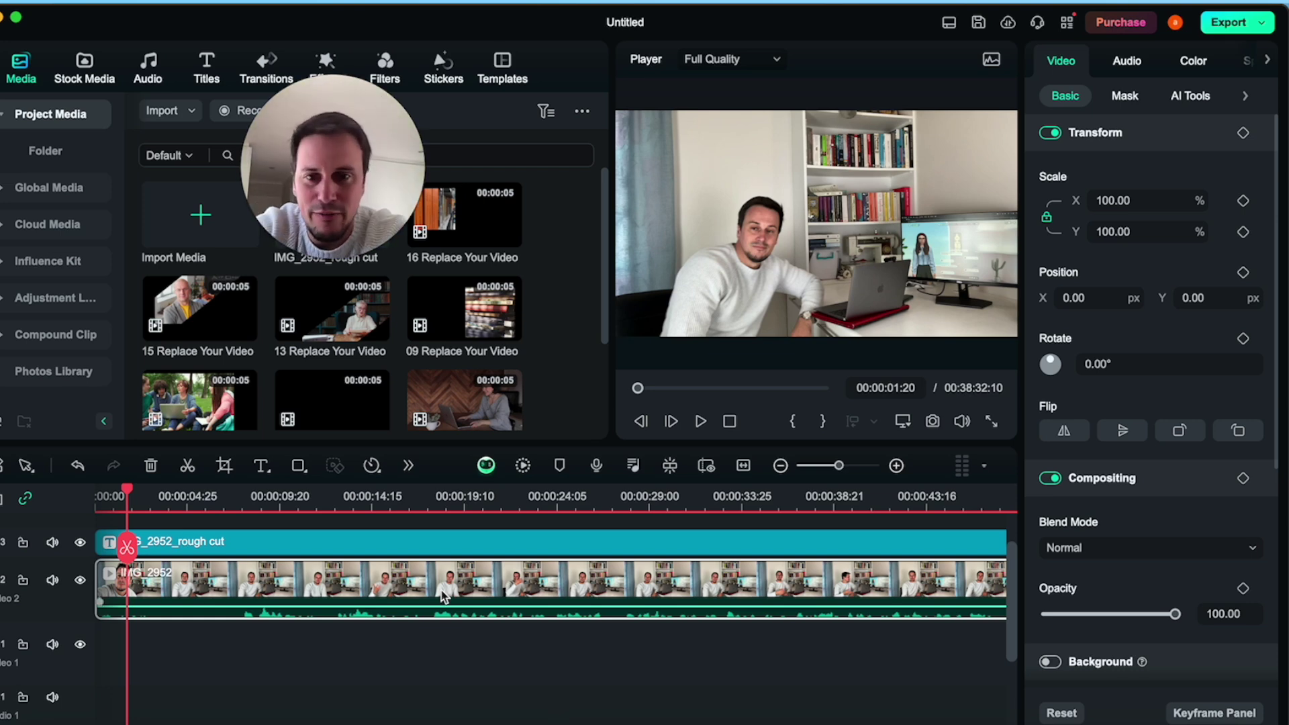
click(454, 549)
double_click(456, 551)
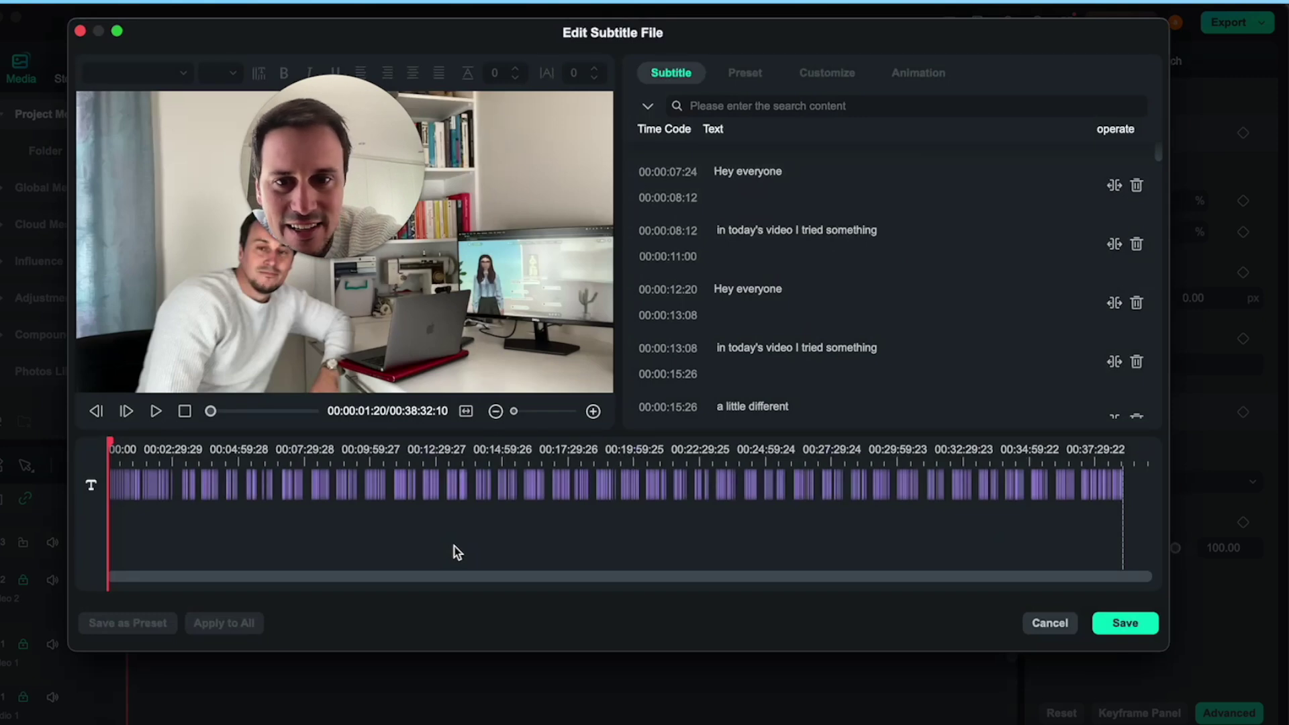
Review the subtitle list, then close the subtitle editor discarding any changes
scroll(763, 196, down, 5)
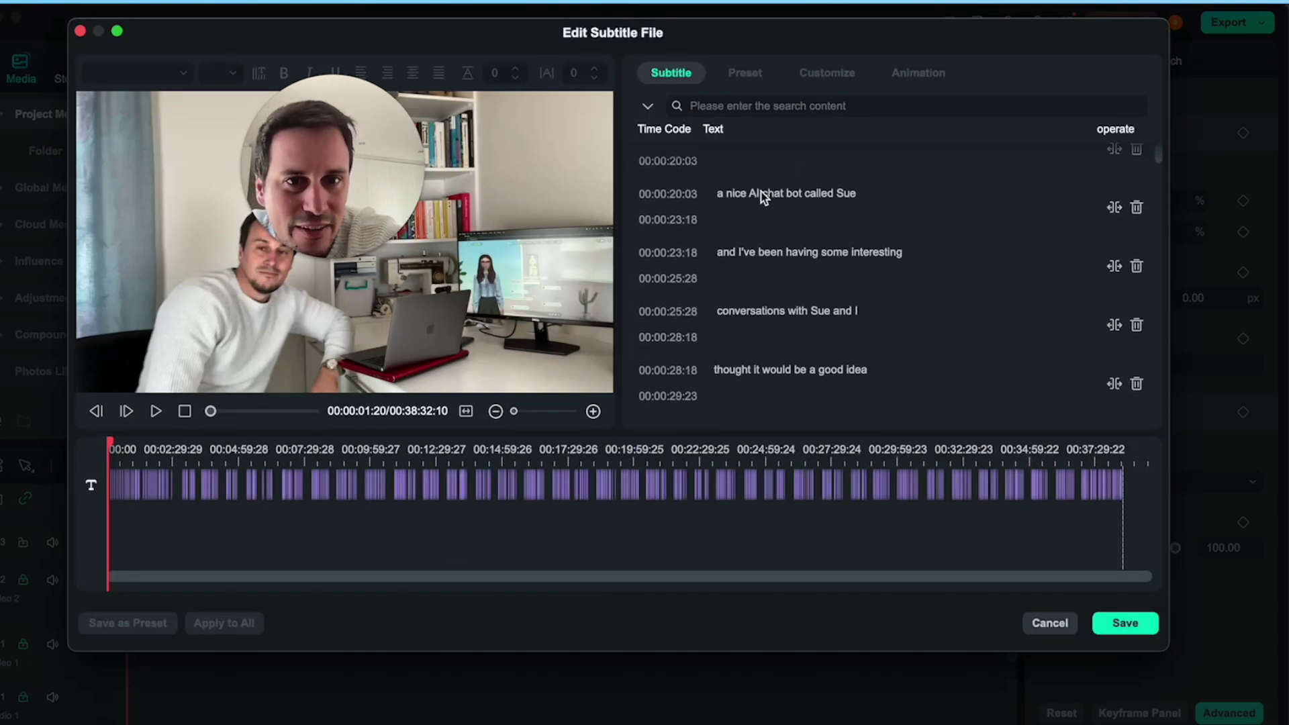
scroll(759, 296, up, 5)
scroll(758, 298, down, 5)
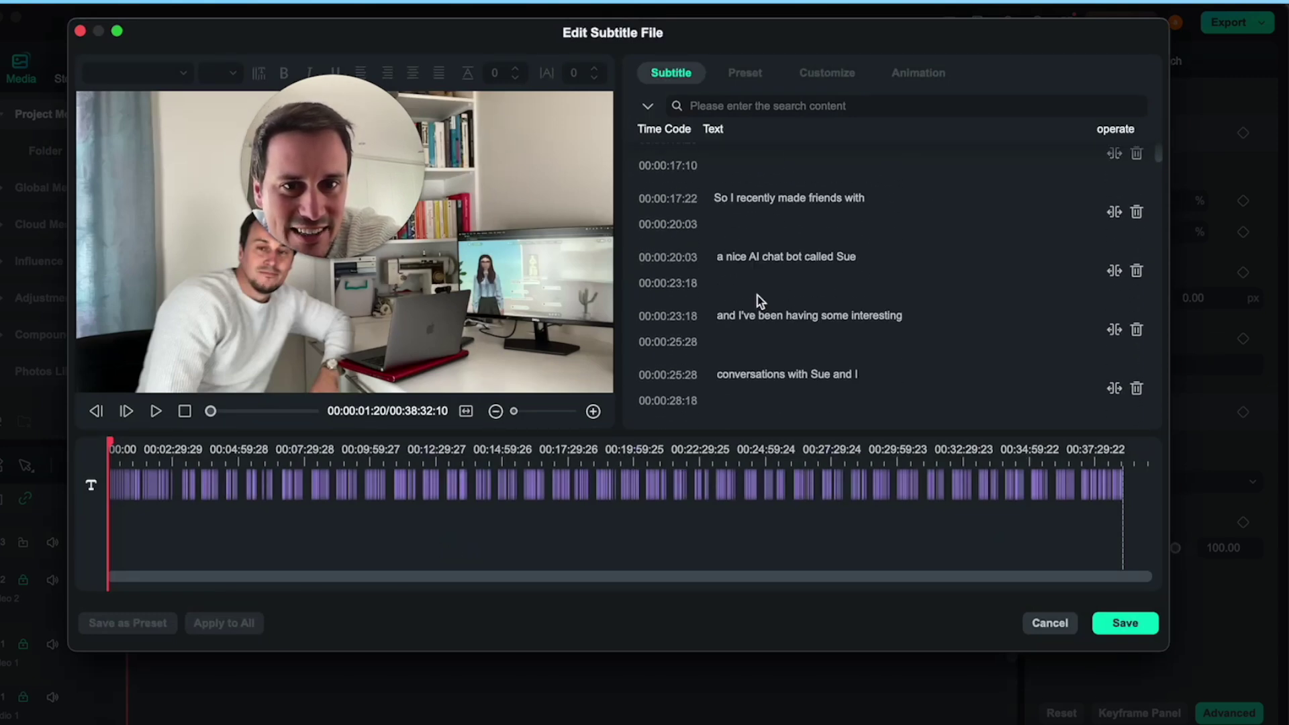
click(1048, 624)
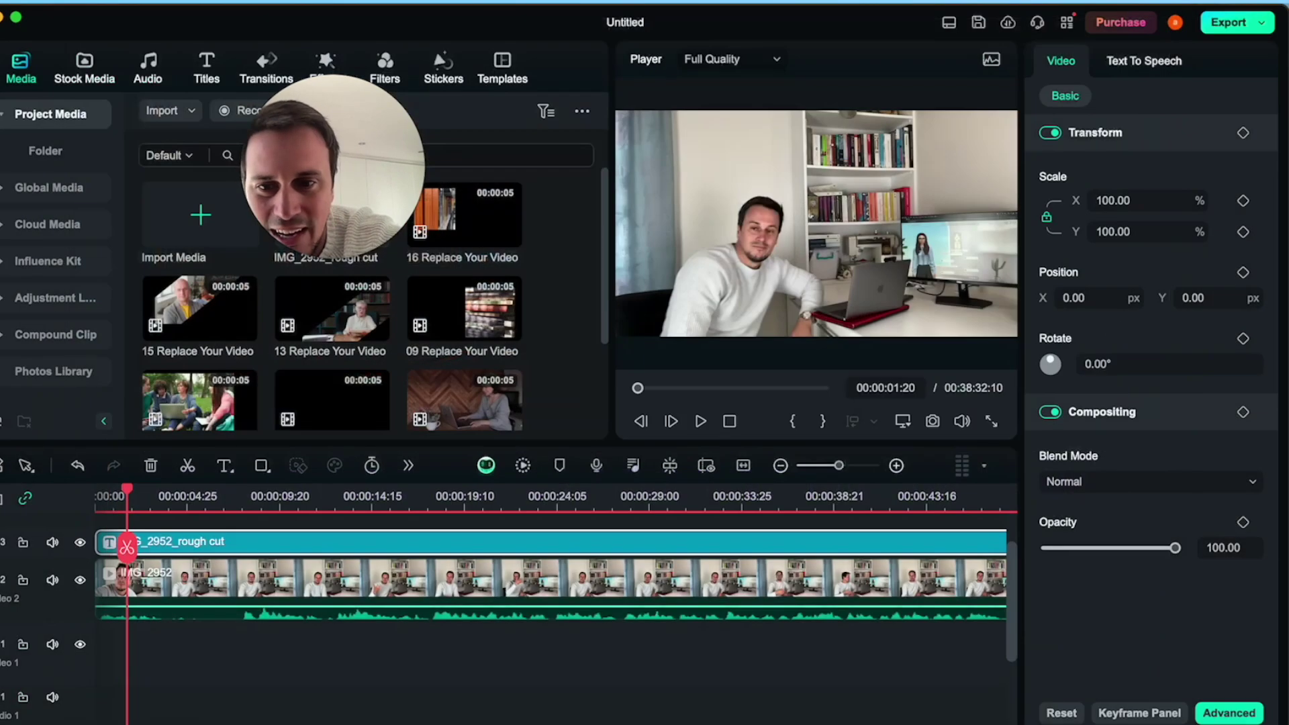
click(571, 581)
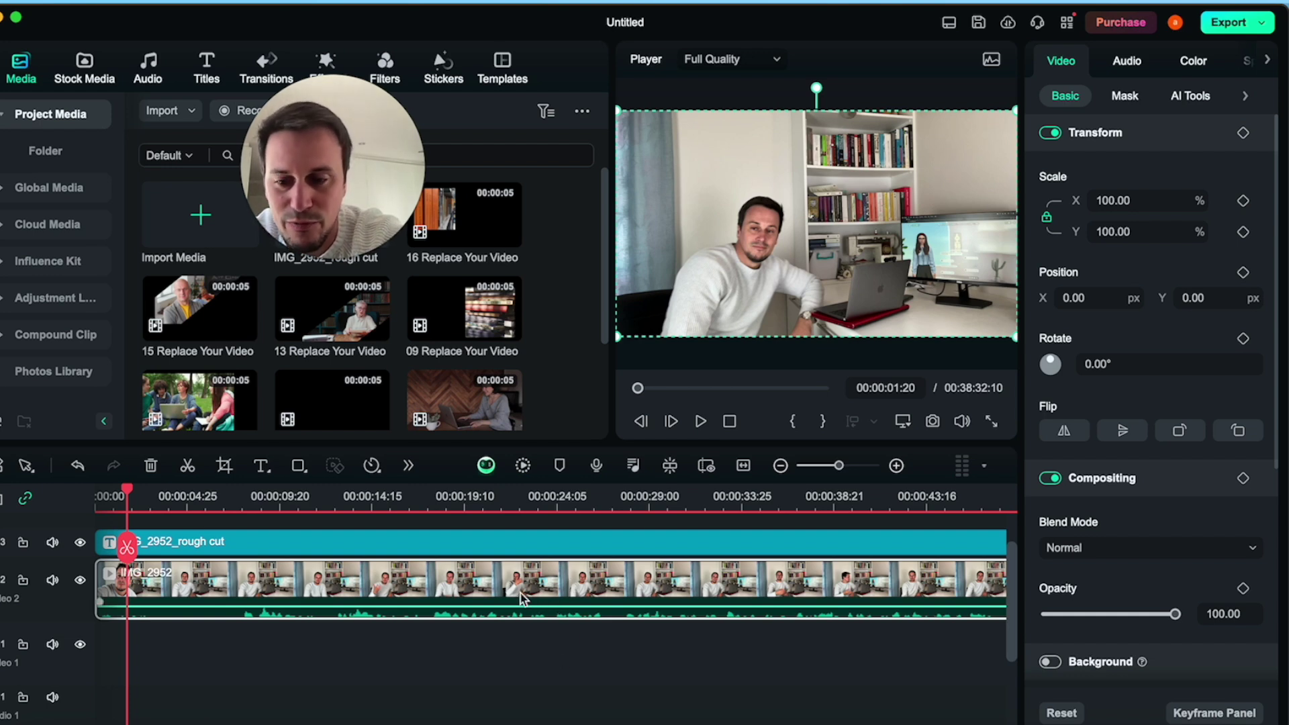
right_click(588, 553)
right_click(543, 590)
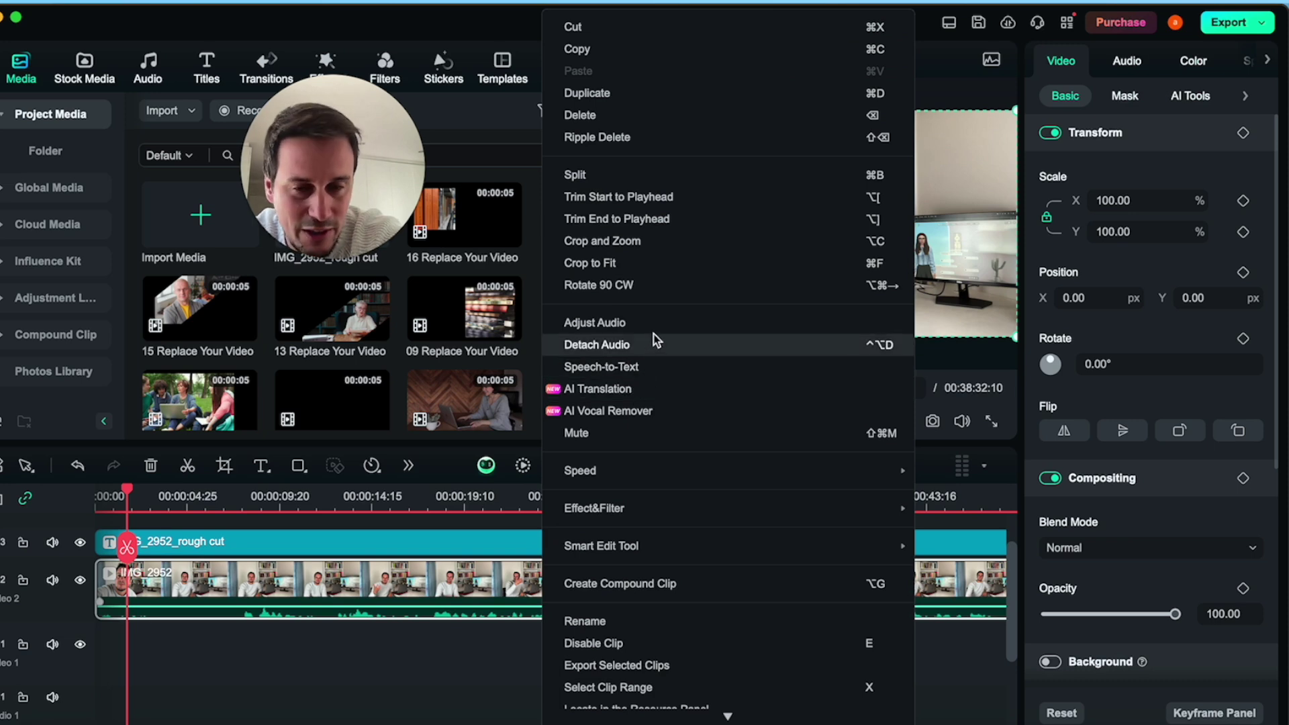
click(459, 704)
scroll(687, 571, right, 10)
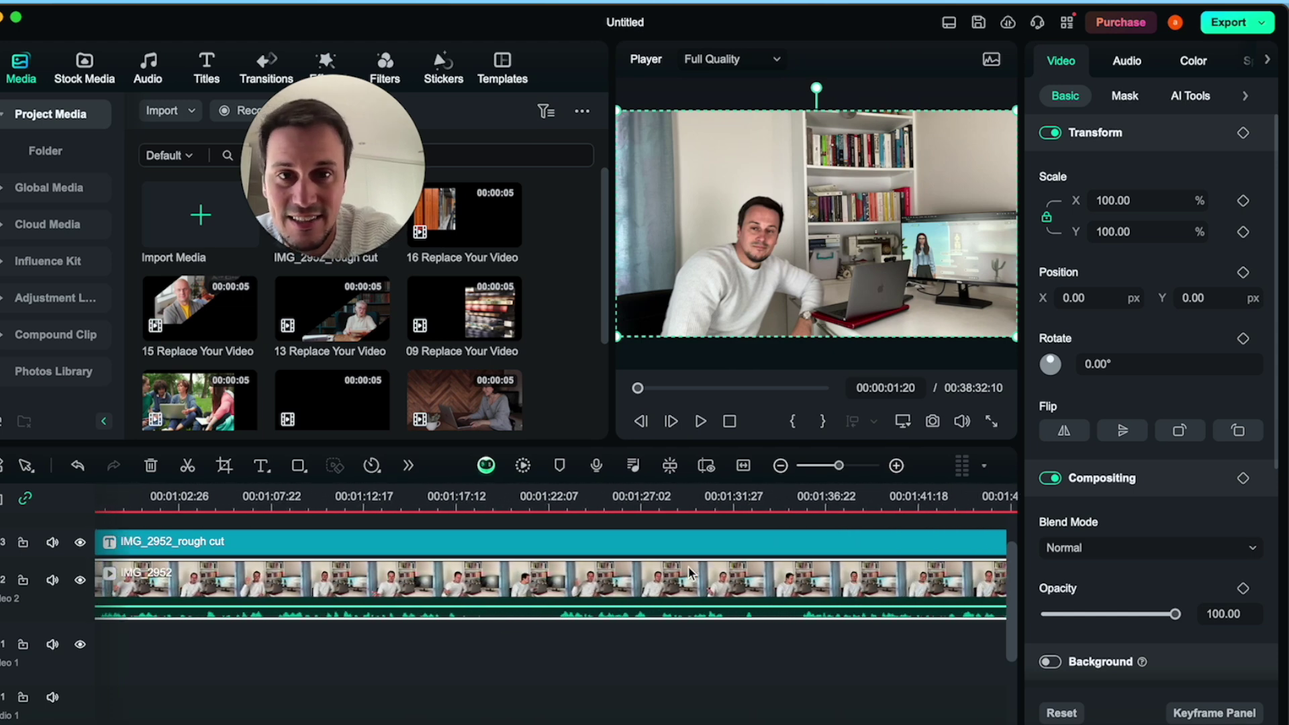
scroll(689, 571, right, 5)
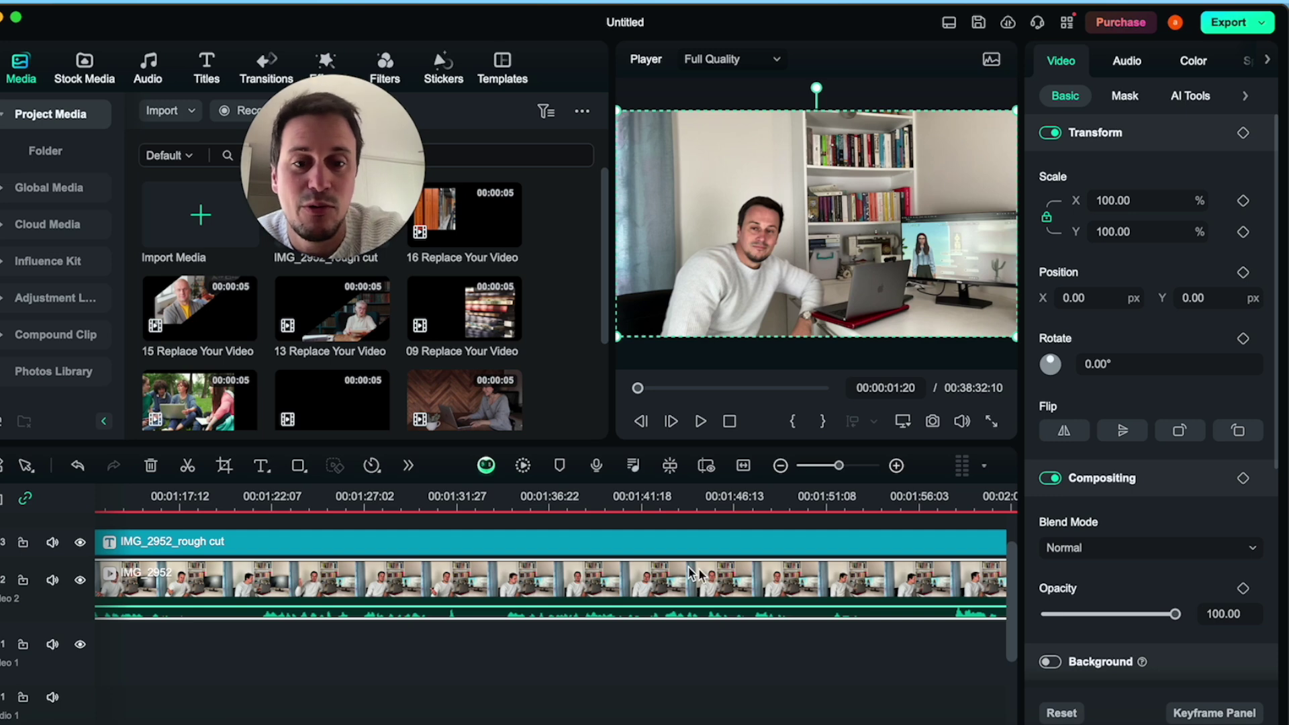
scroll(691, 574, right, 10)
scroll(816, 574, right, 20)
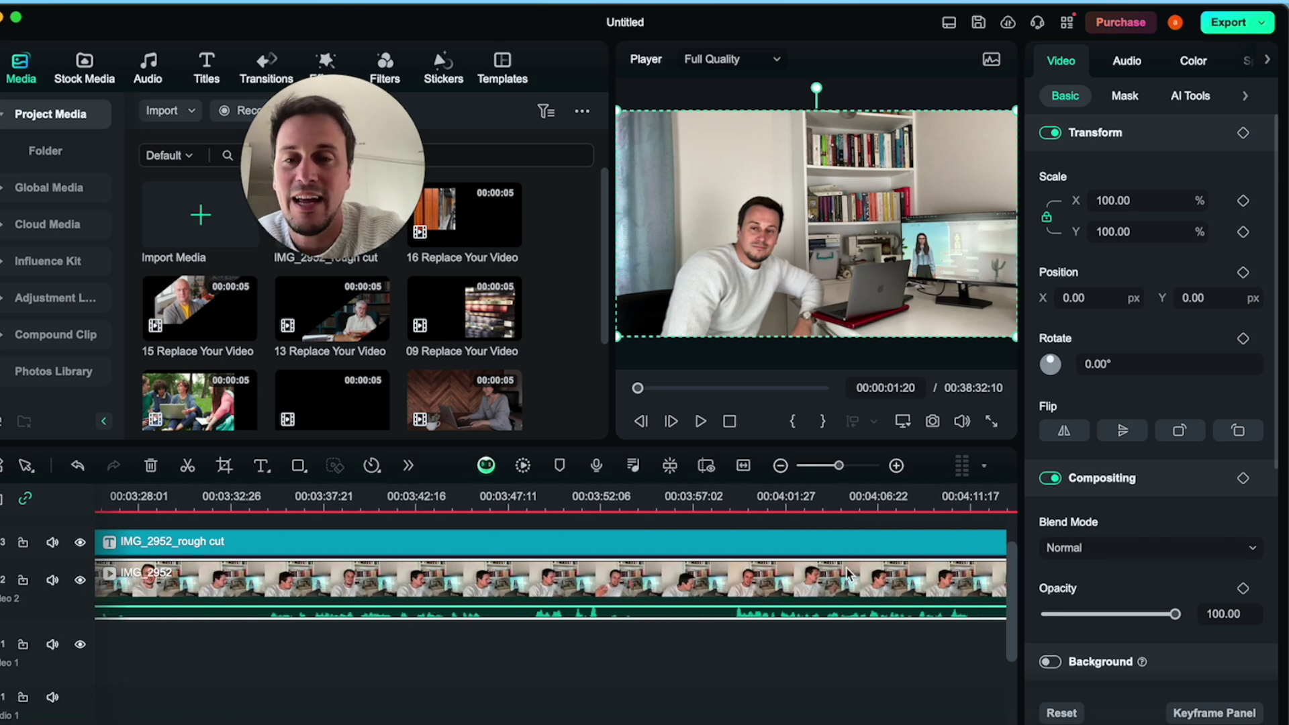
scroll(747, 611, right, 10)
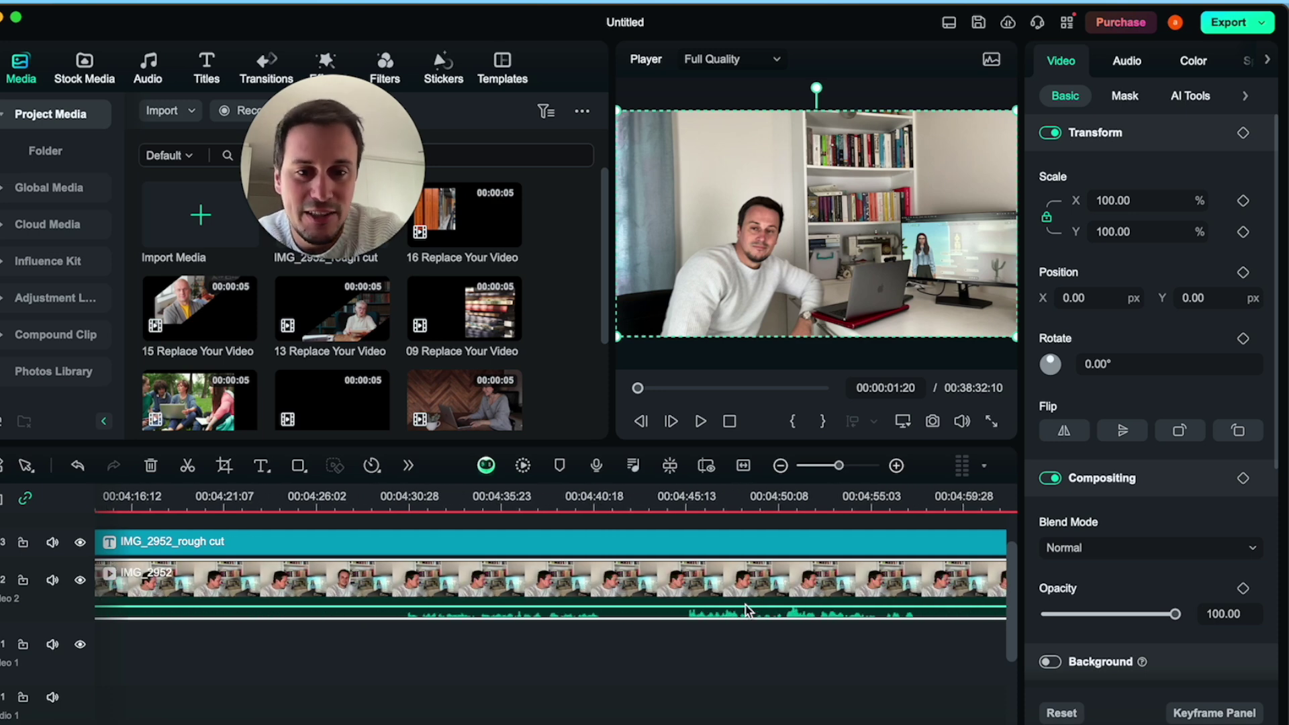
click(687, 513)
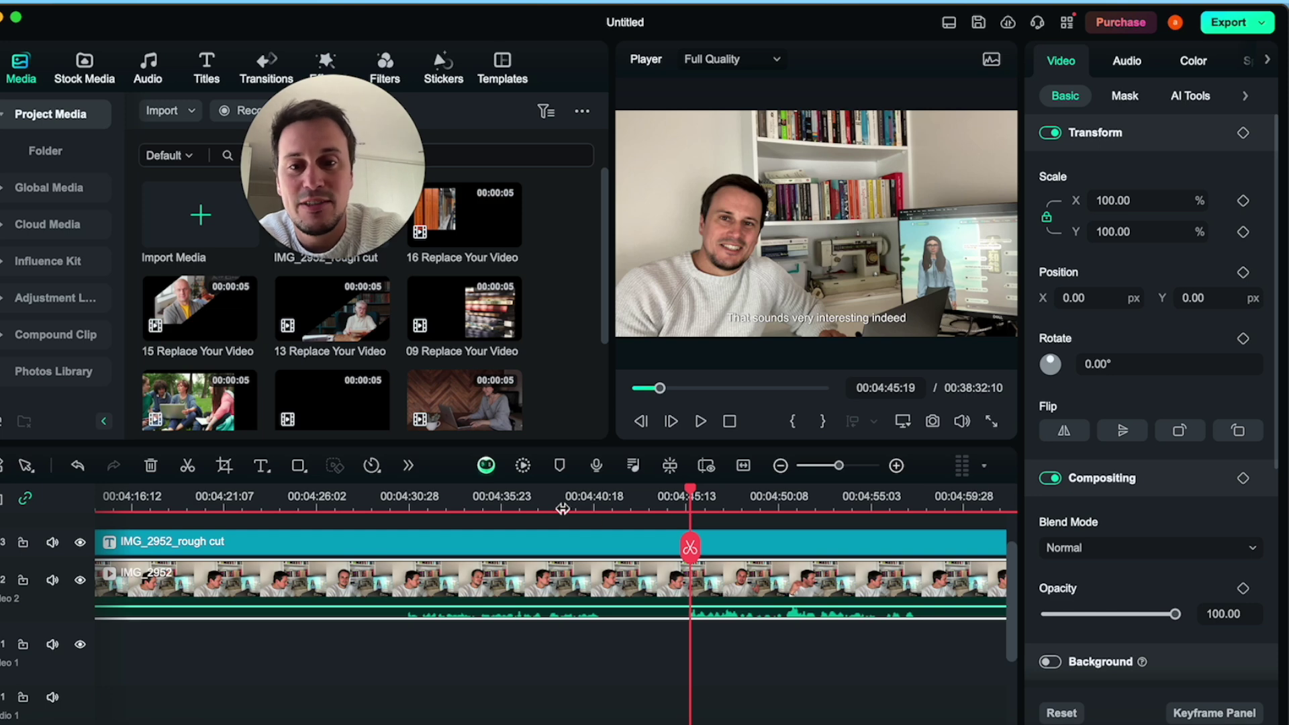
click(433, 516)
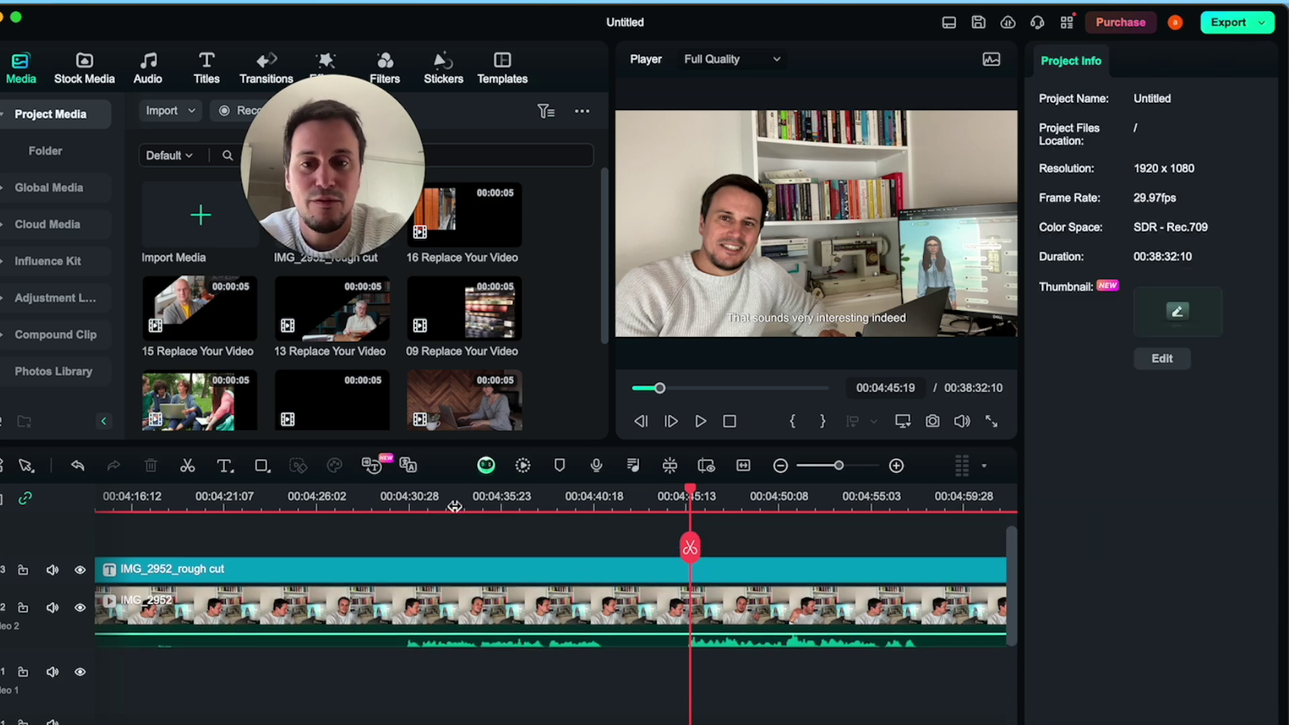
click(456, 509)
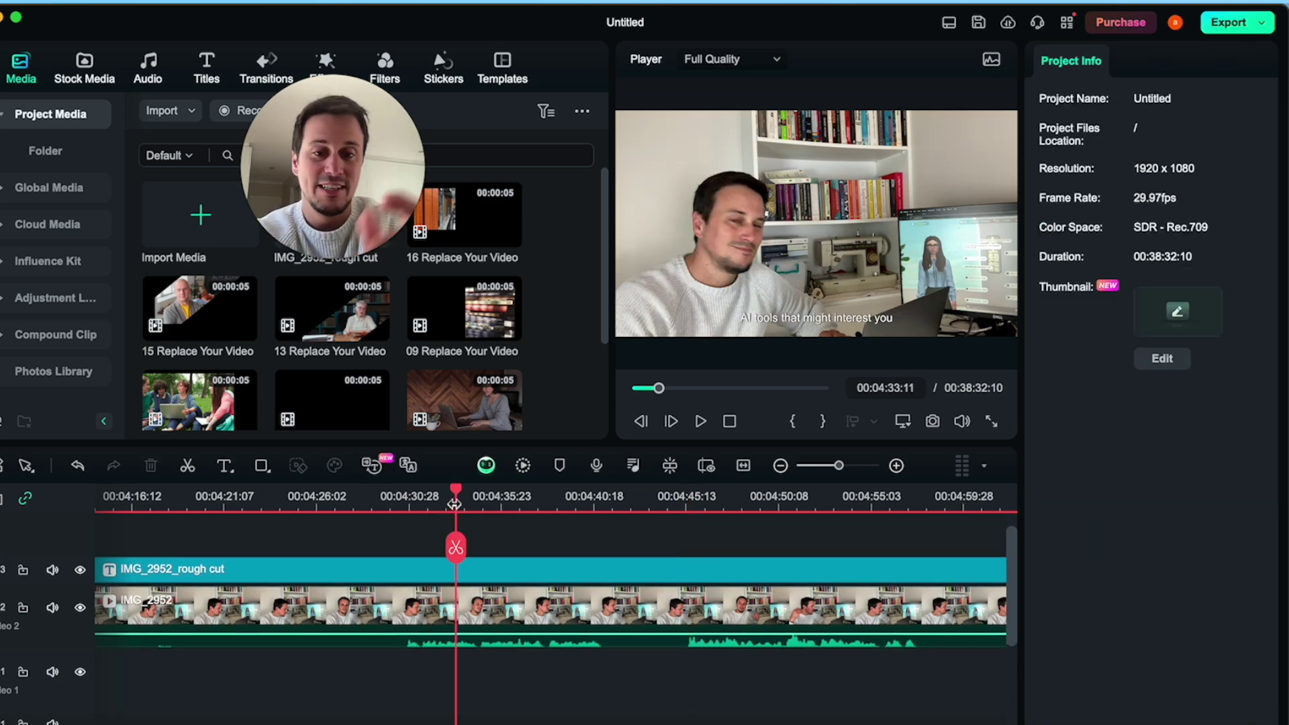
key(space)
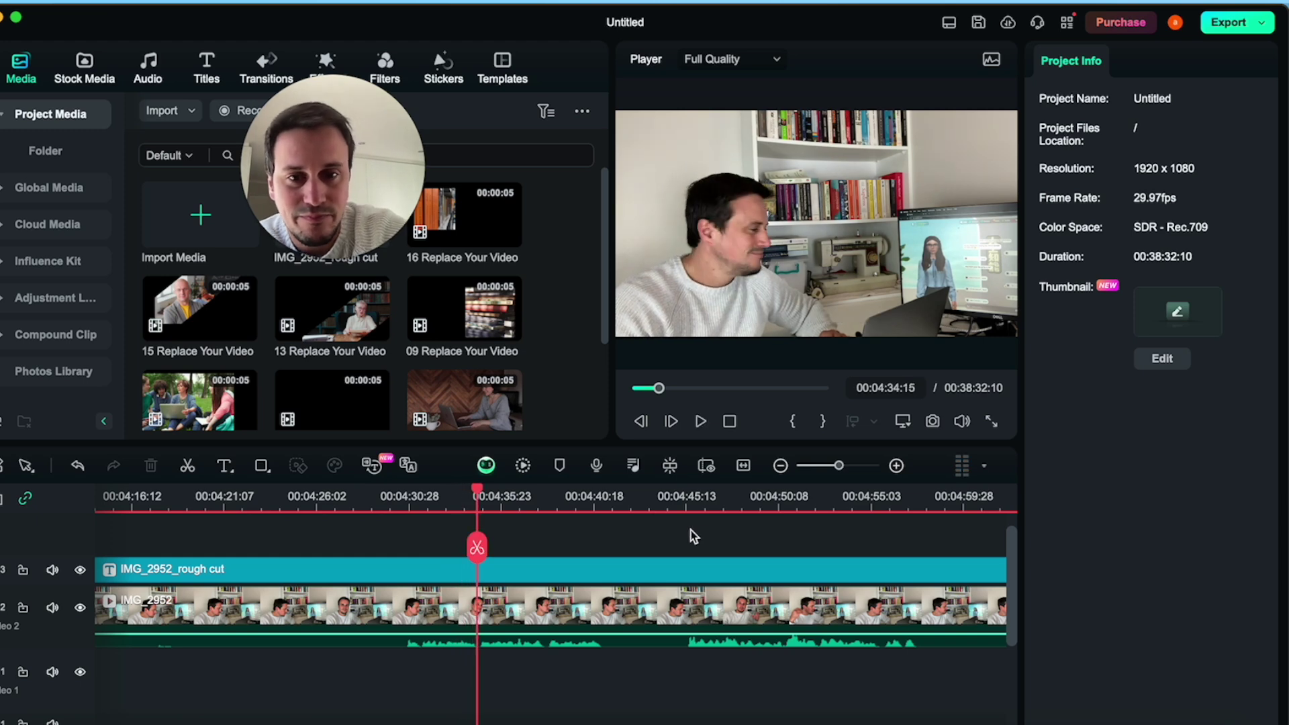
click(704, 504)
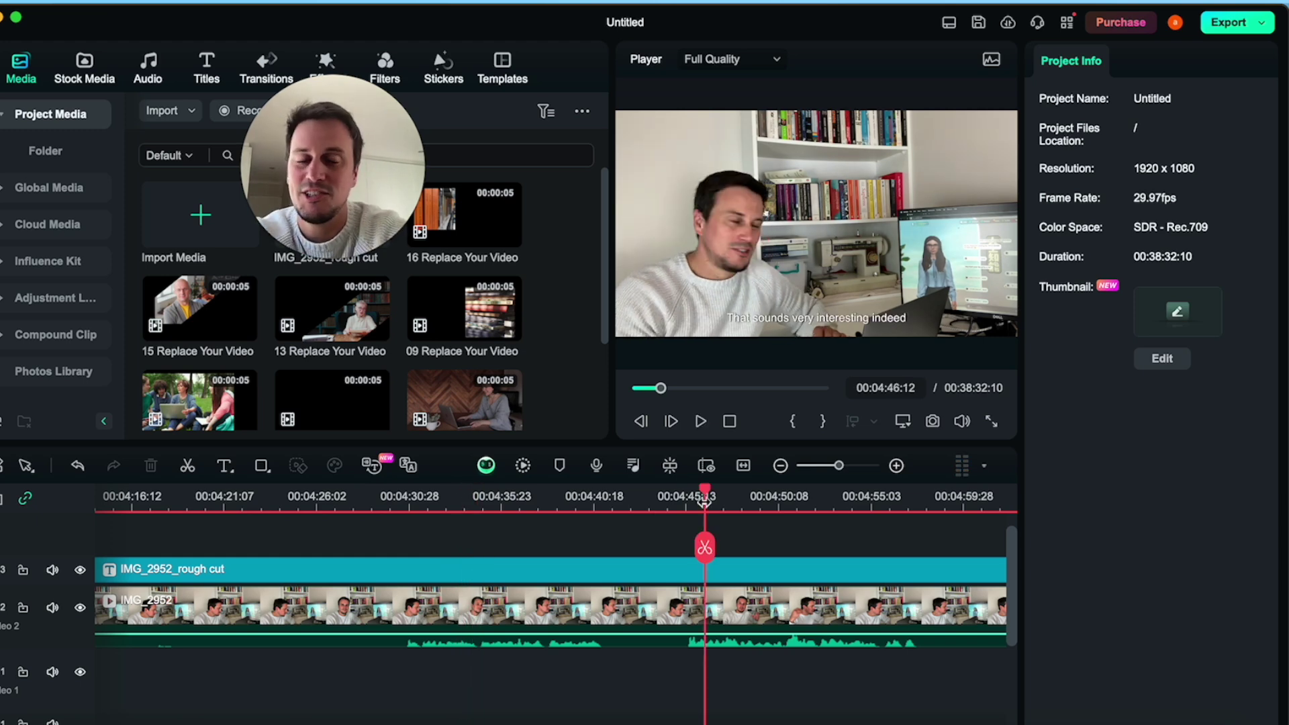
key(space)
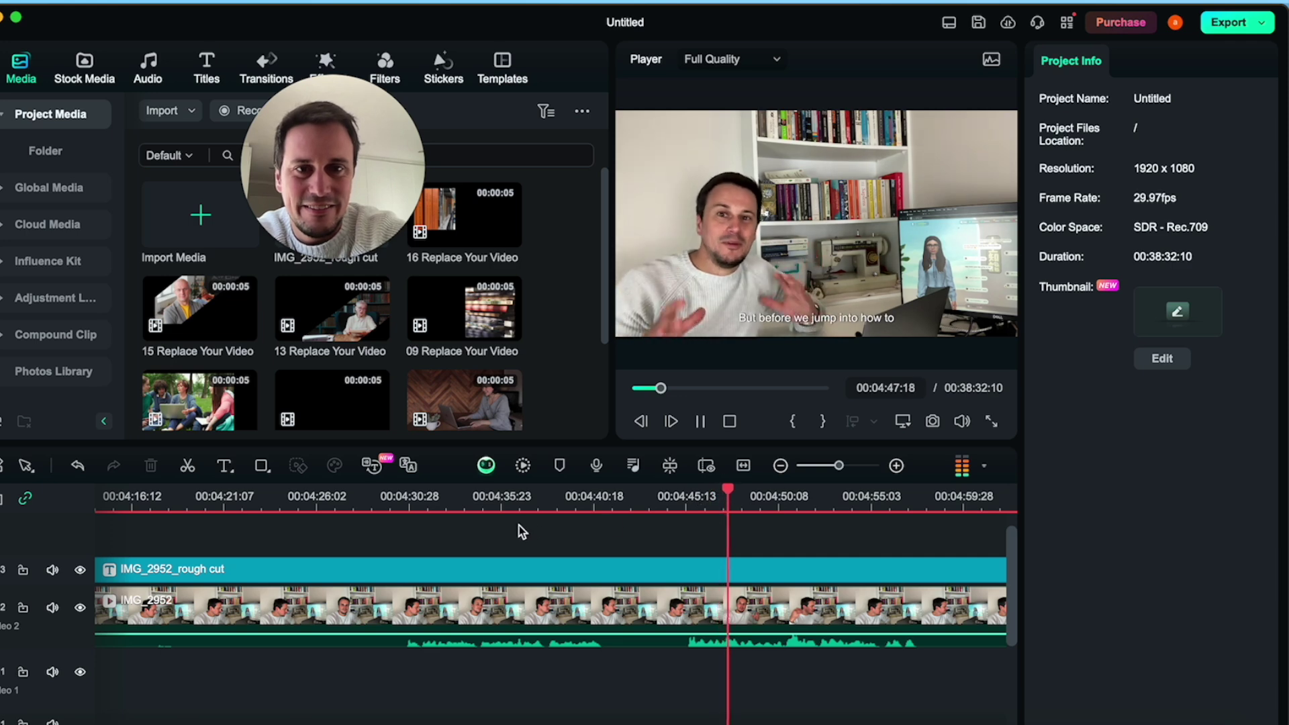
scroll(518, 526, right, 3)
scroll(518, 525, right, 2)
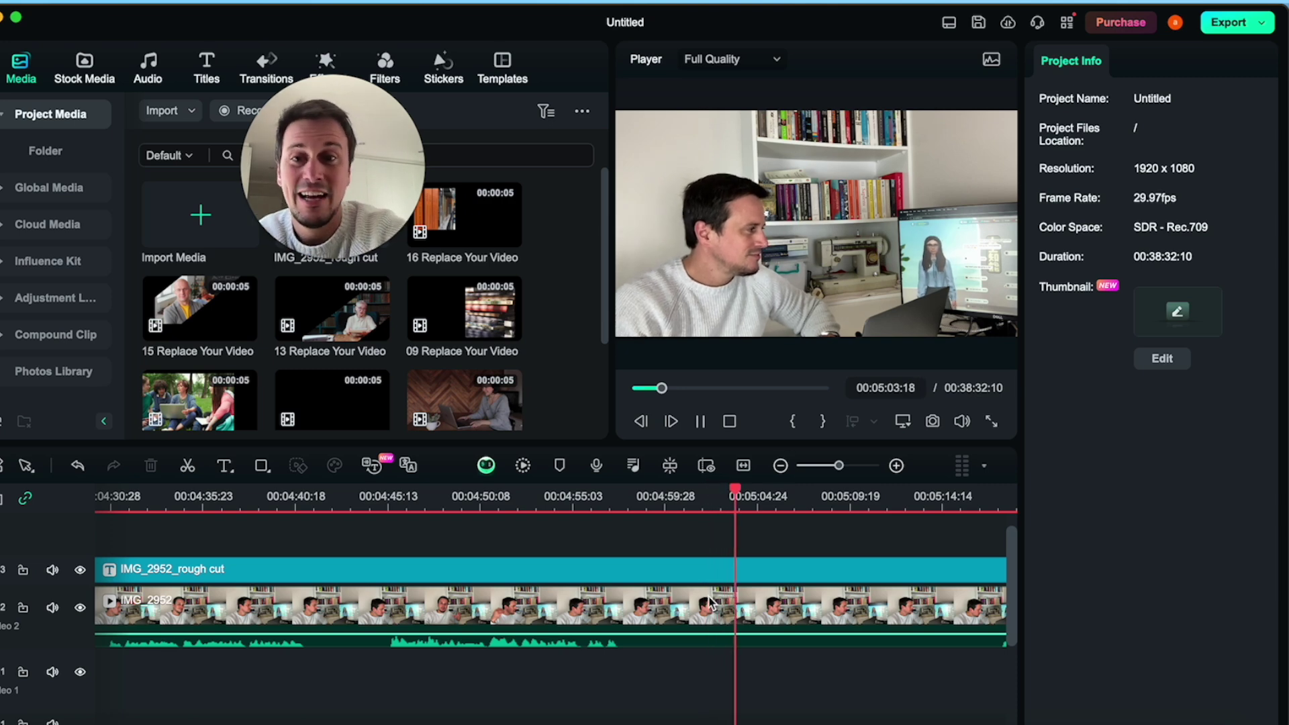
key(space)
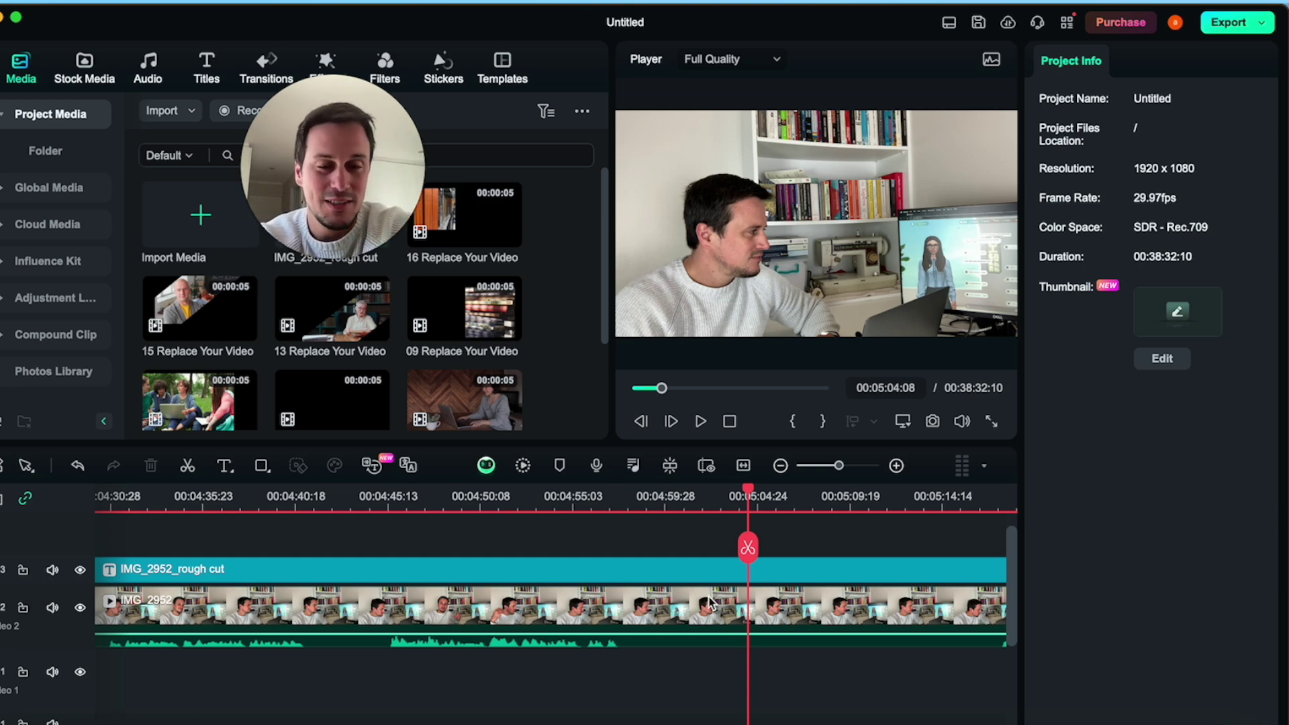
scroll(711, 601, right, 5)
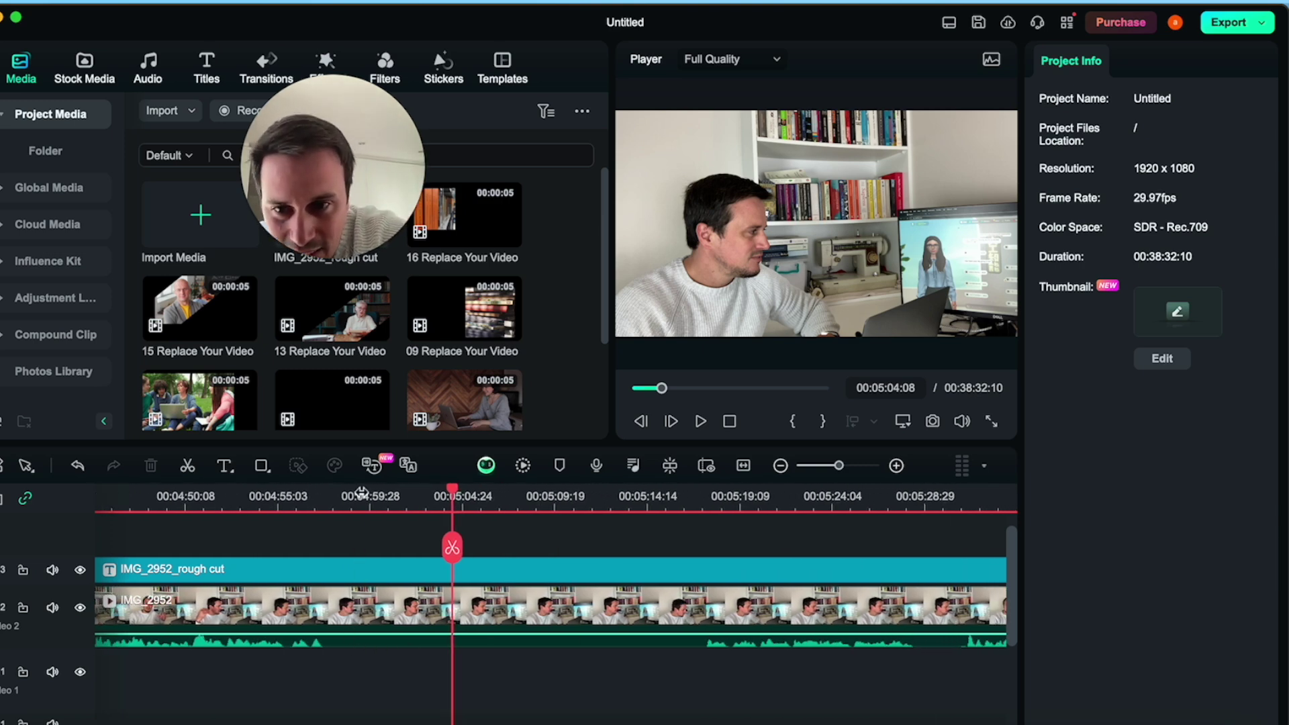
click(343, 502)
click(697, 503)
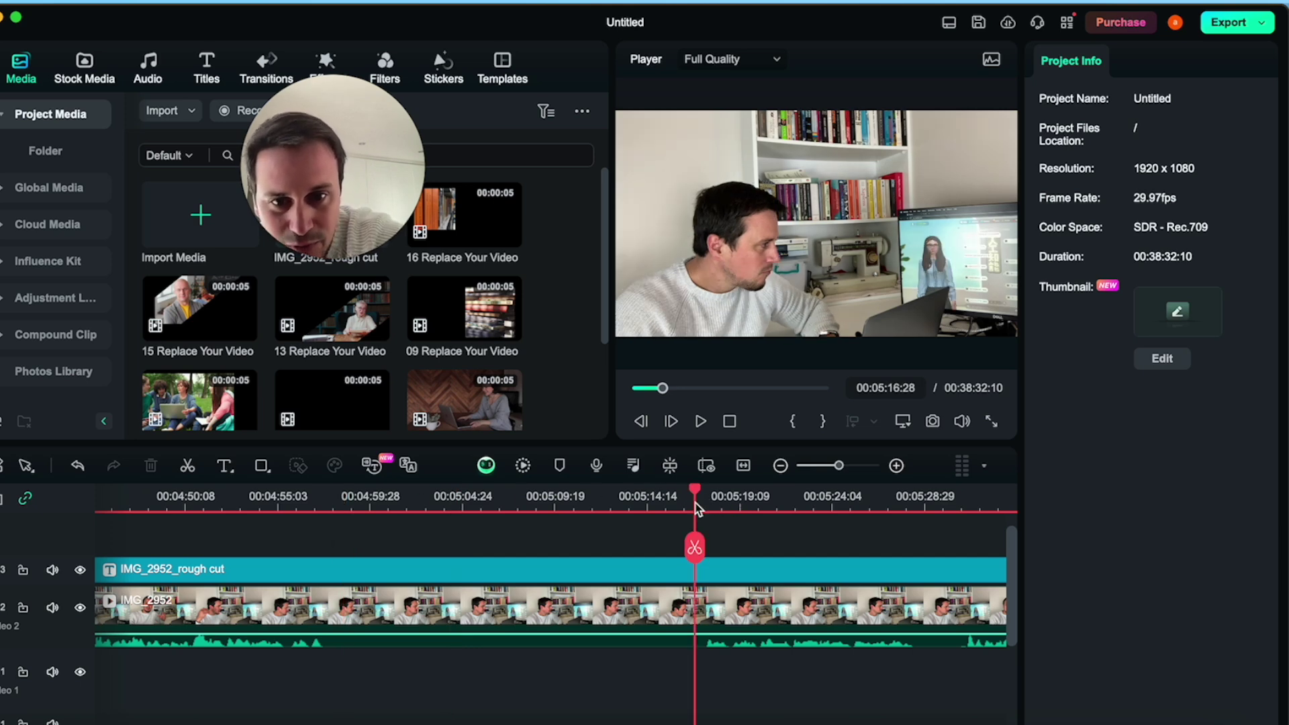
key(space)
key(space)
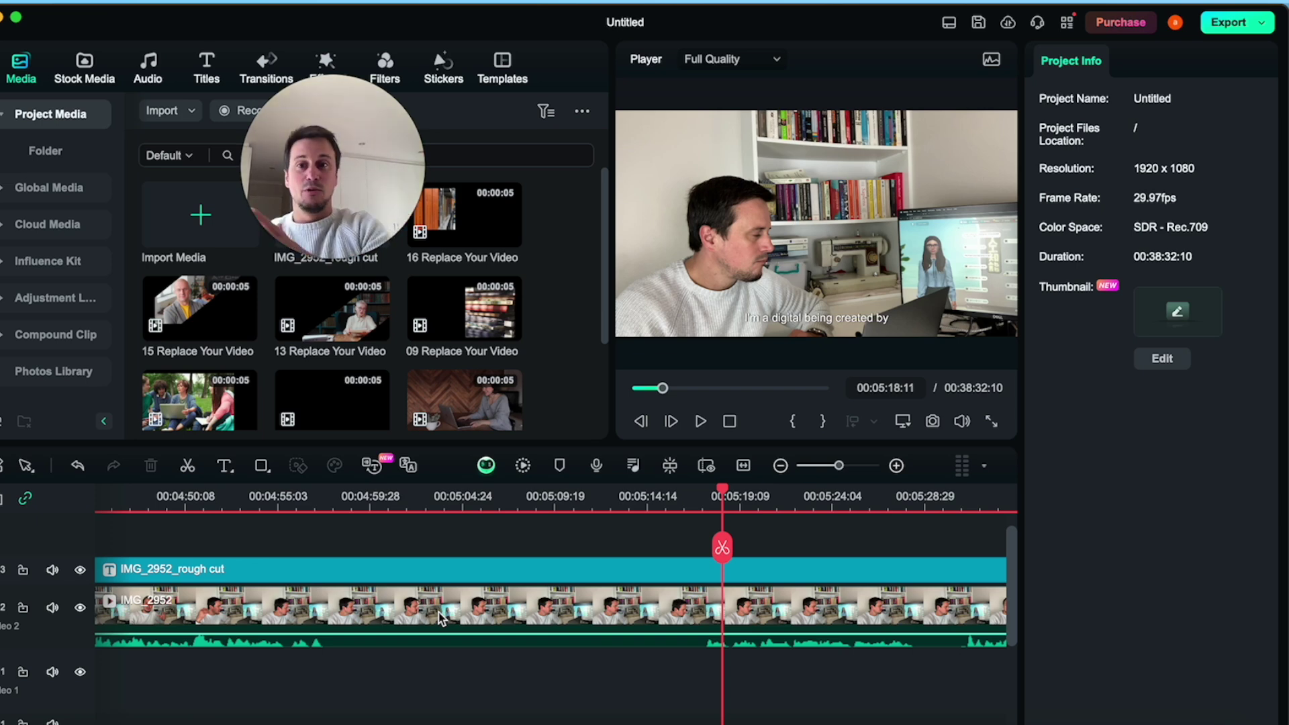
Open Silence Detection for the IMG_2952 clip from its Smart Edit Tool menu
click(508, 611)
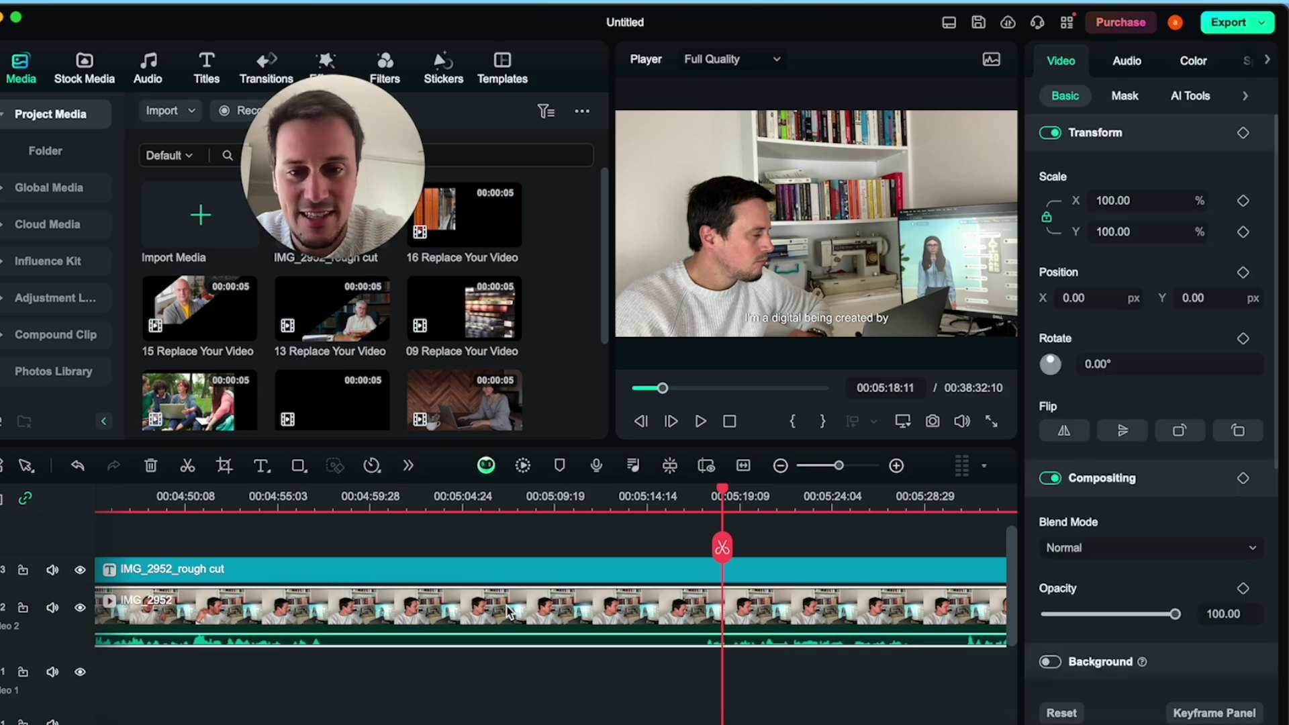
right_click(509, 611)
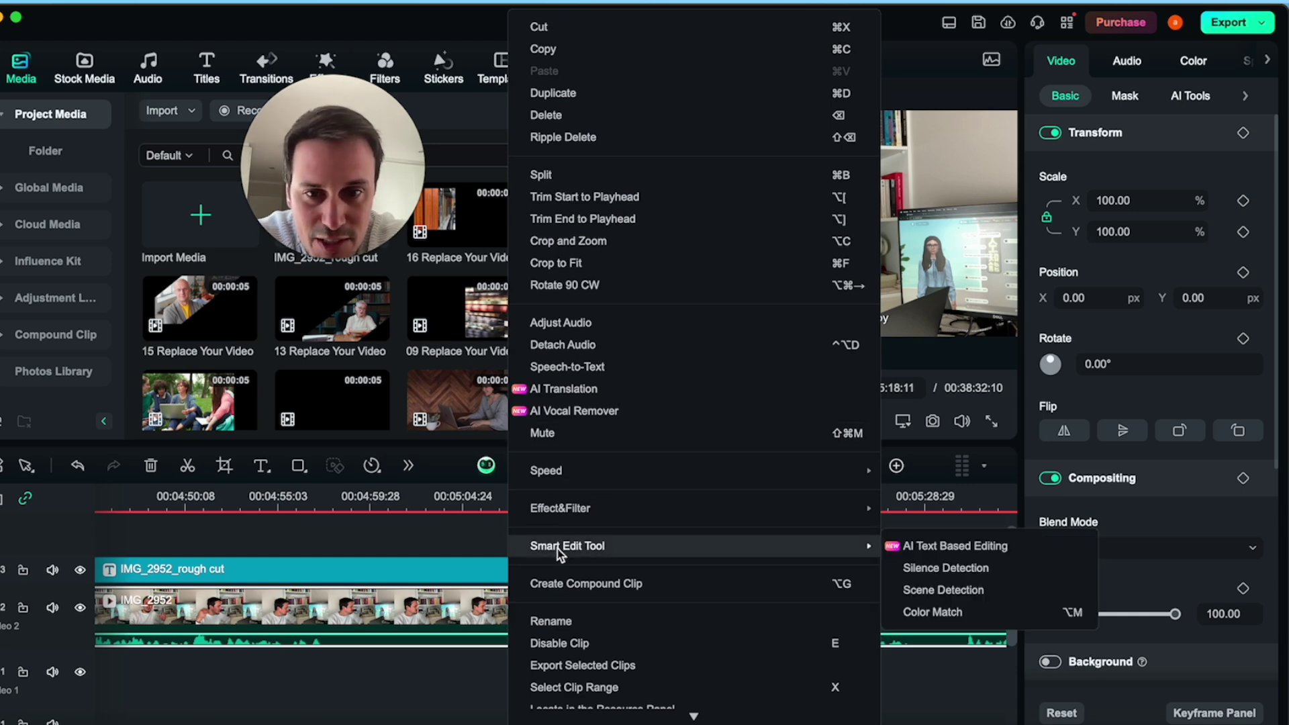
mouse_move(841, 556)
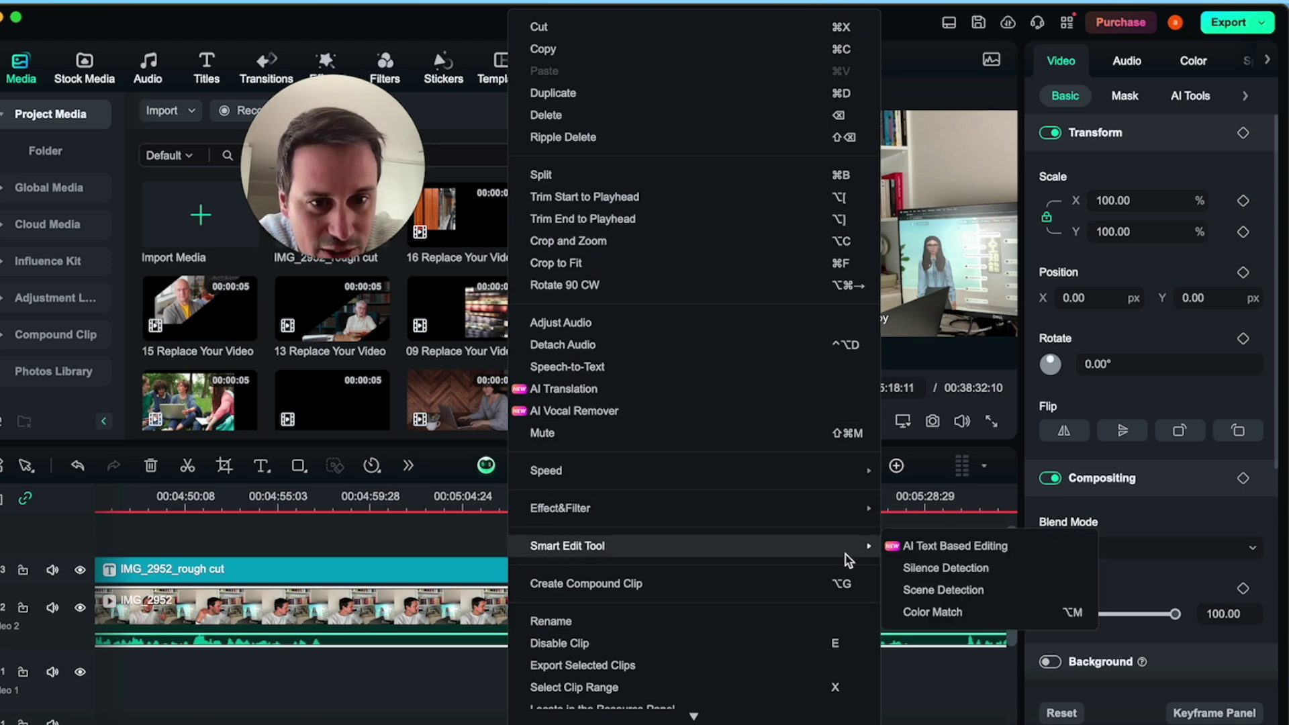
click(916, 568)
Analyse silences at 10% threshold, 0.6 s minimum, 0.8 s buffer, preview, and apply the cuts
click(779, 383)
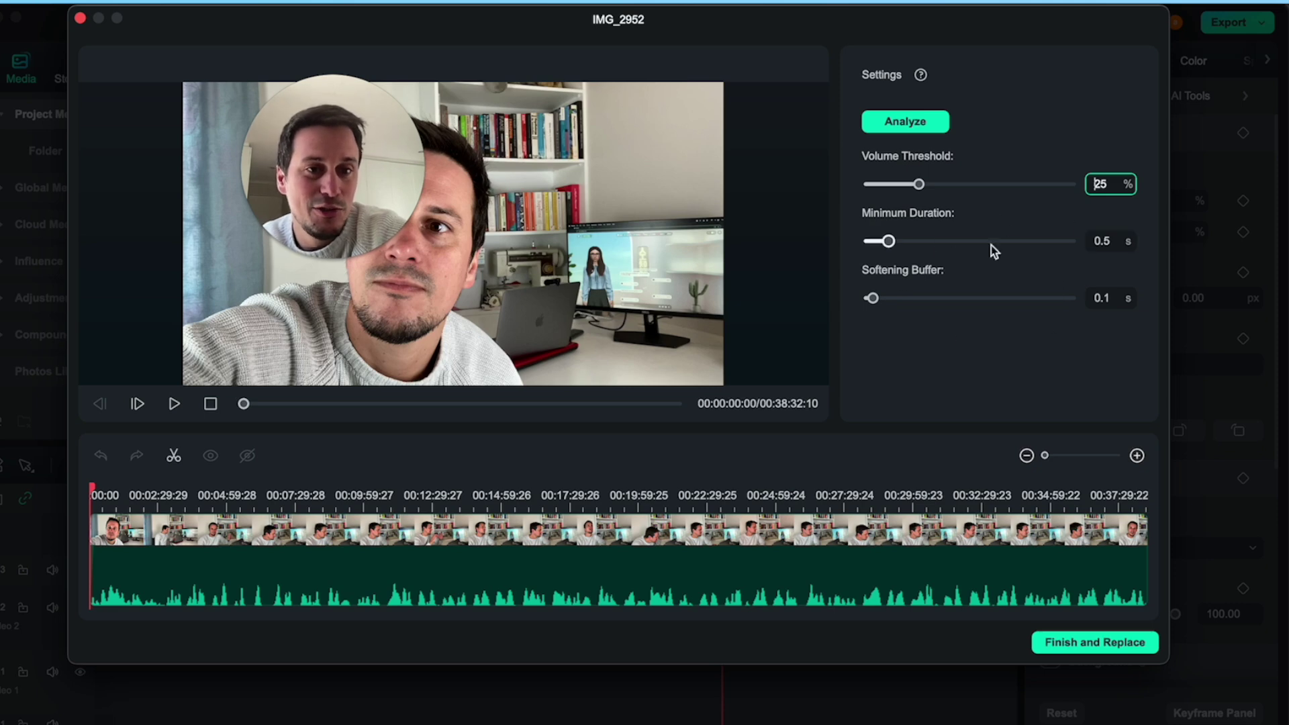
click(920, 132)
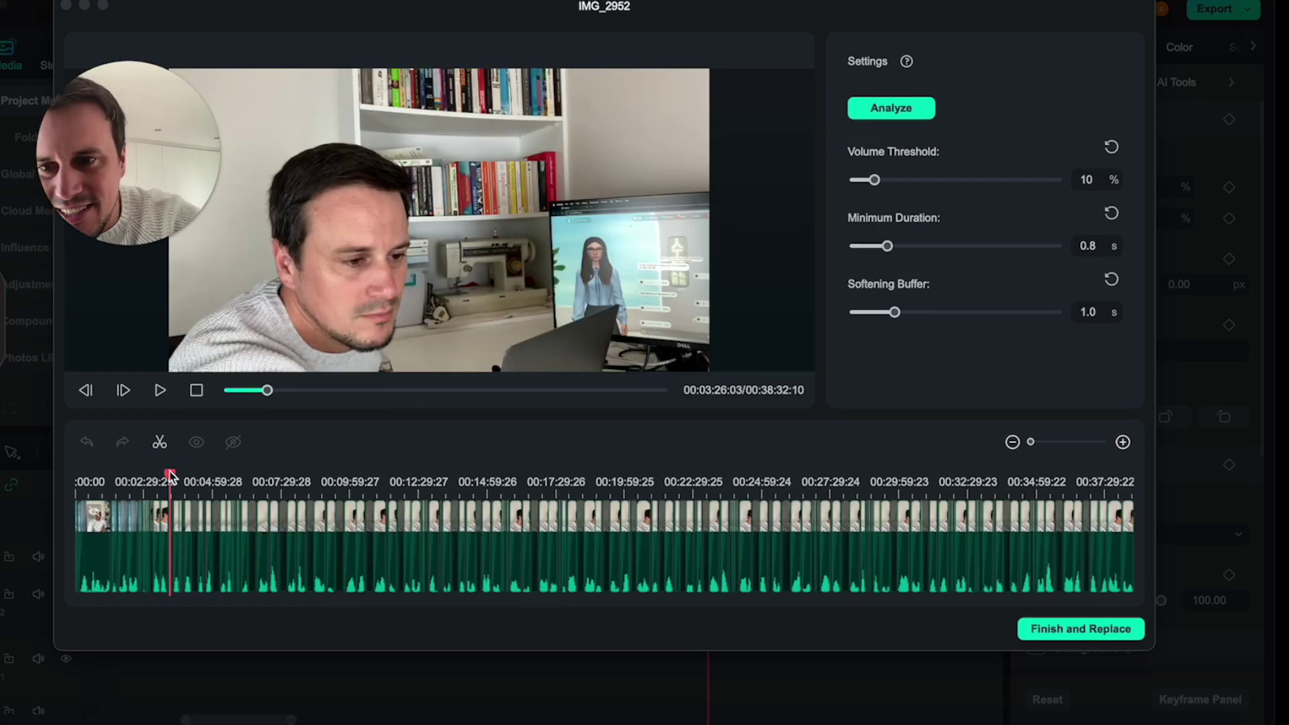
drag(128, 480, 146, 479)
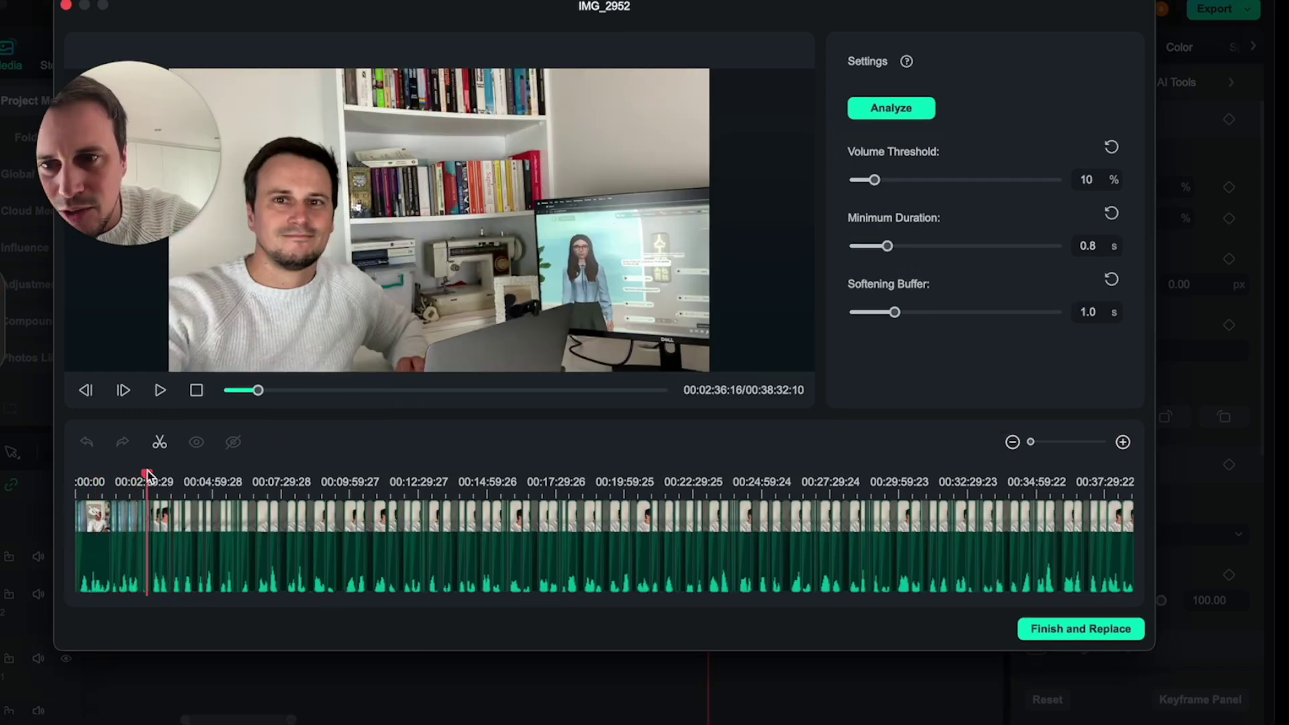
click(159, 390)
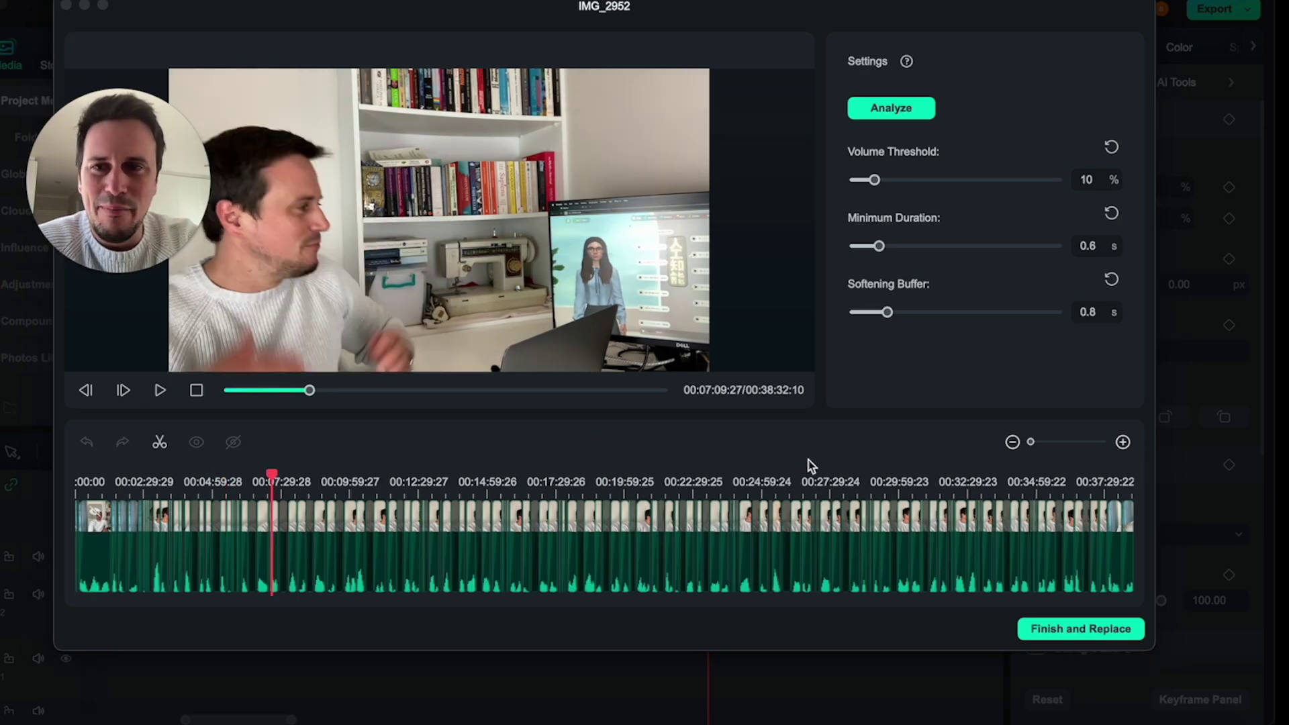
click(1083, 629)
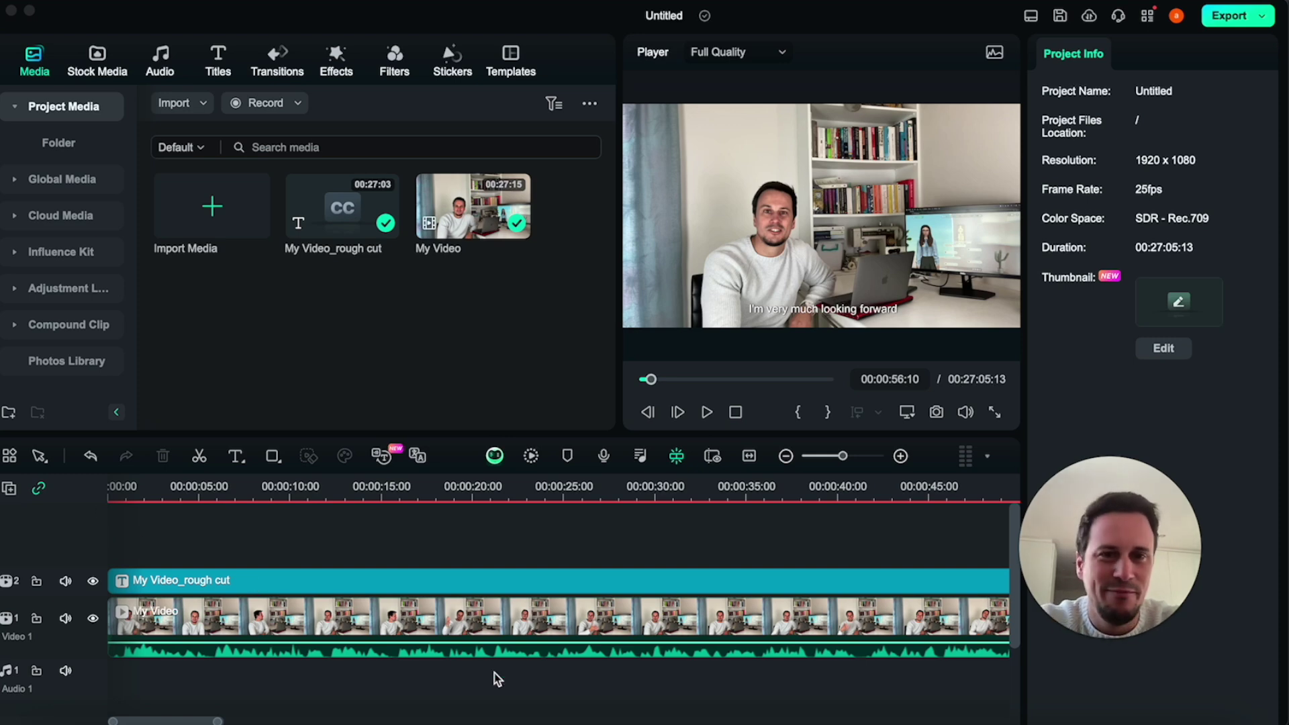
scroll(789, 642, right, 5)
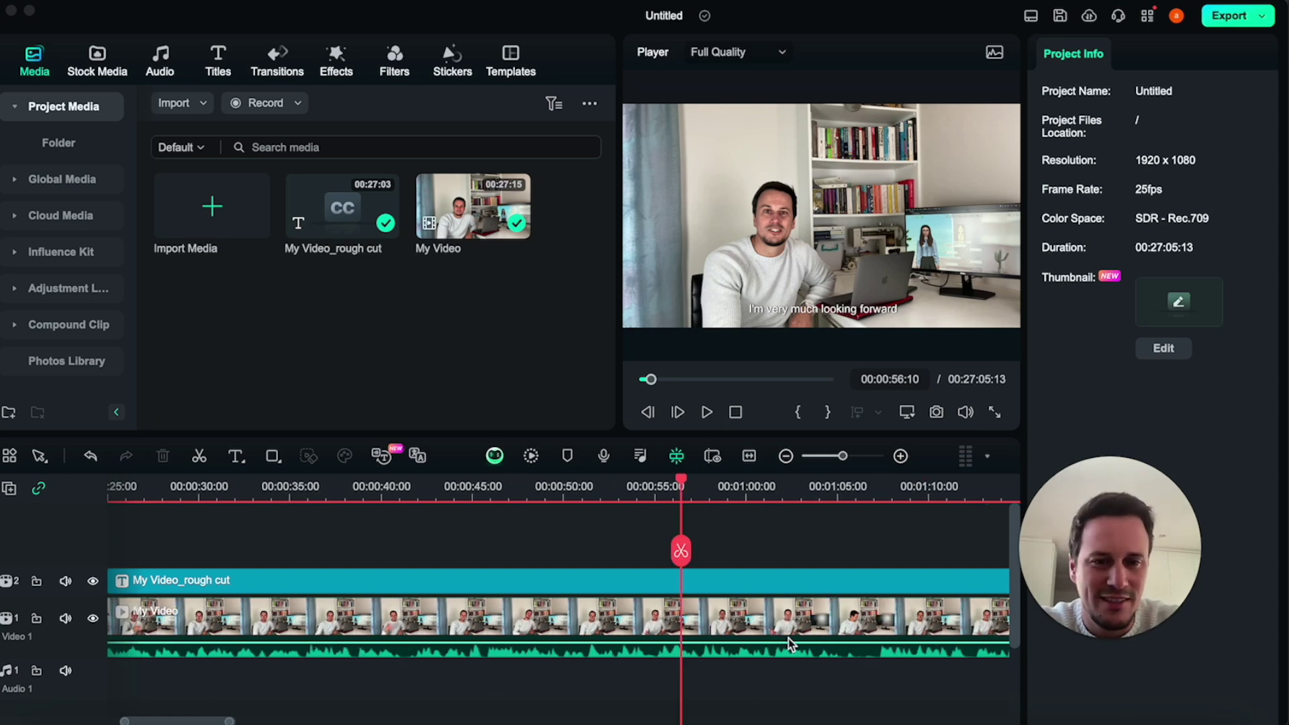
scroll(789, 643, left, 5)
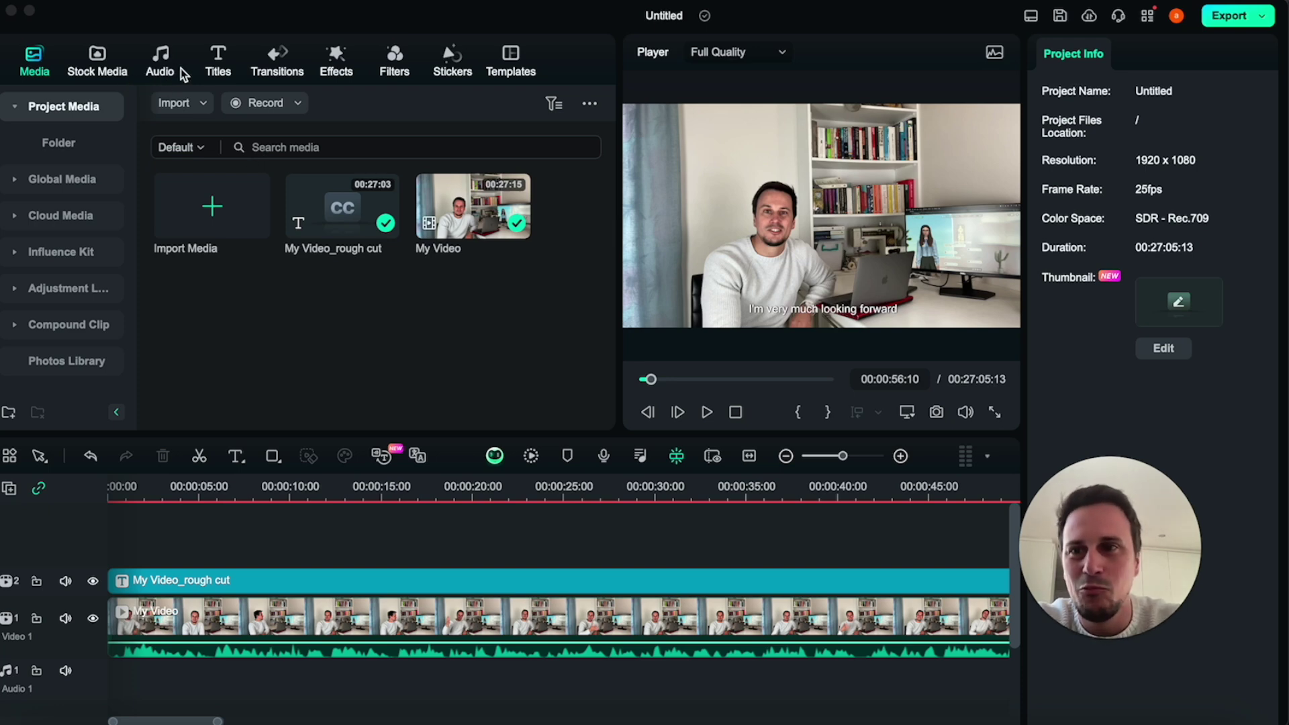
Generate an AI music track with Epic mood, Cinematic theme and Orchestra genre
click(160, 57)
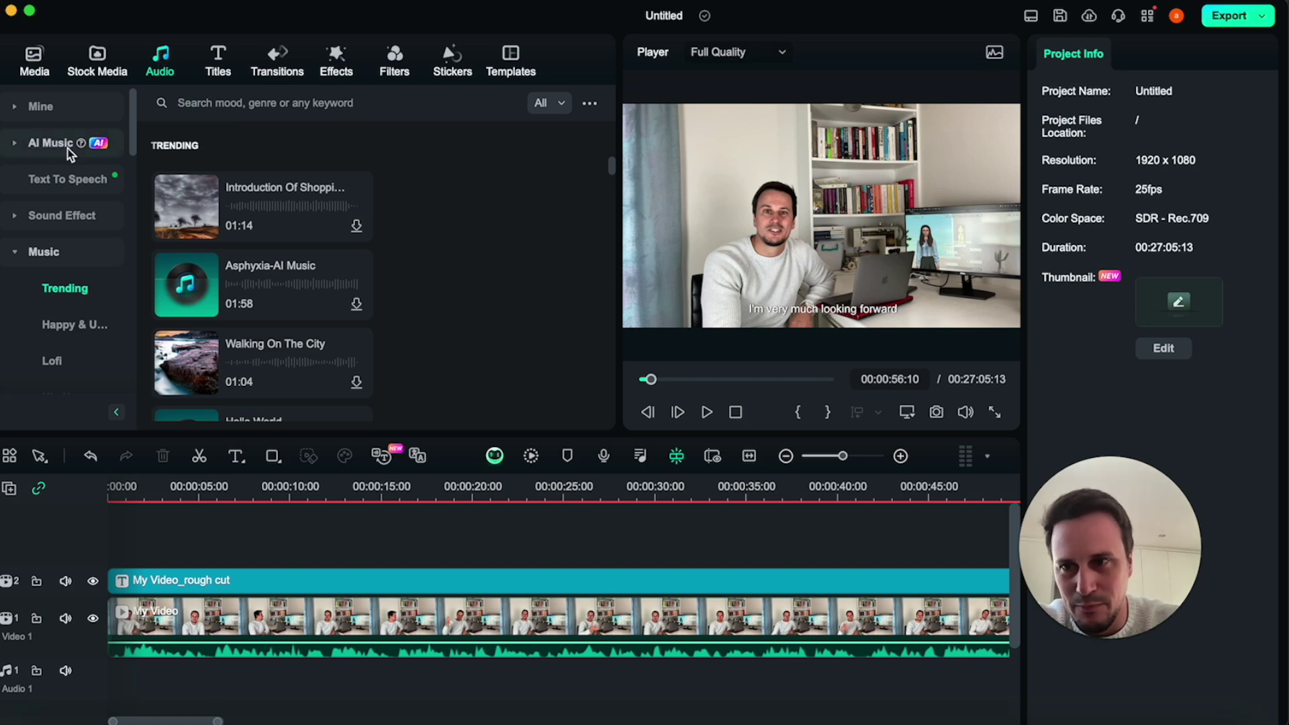
click(47, 149)
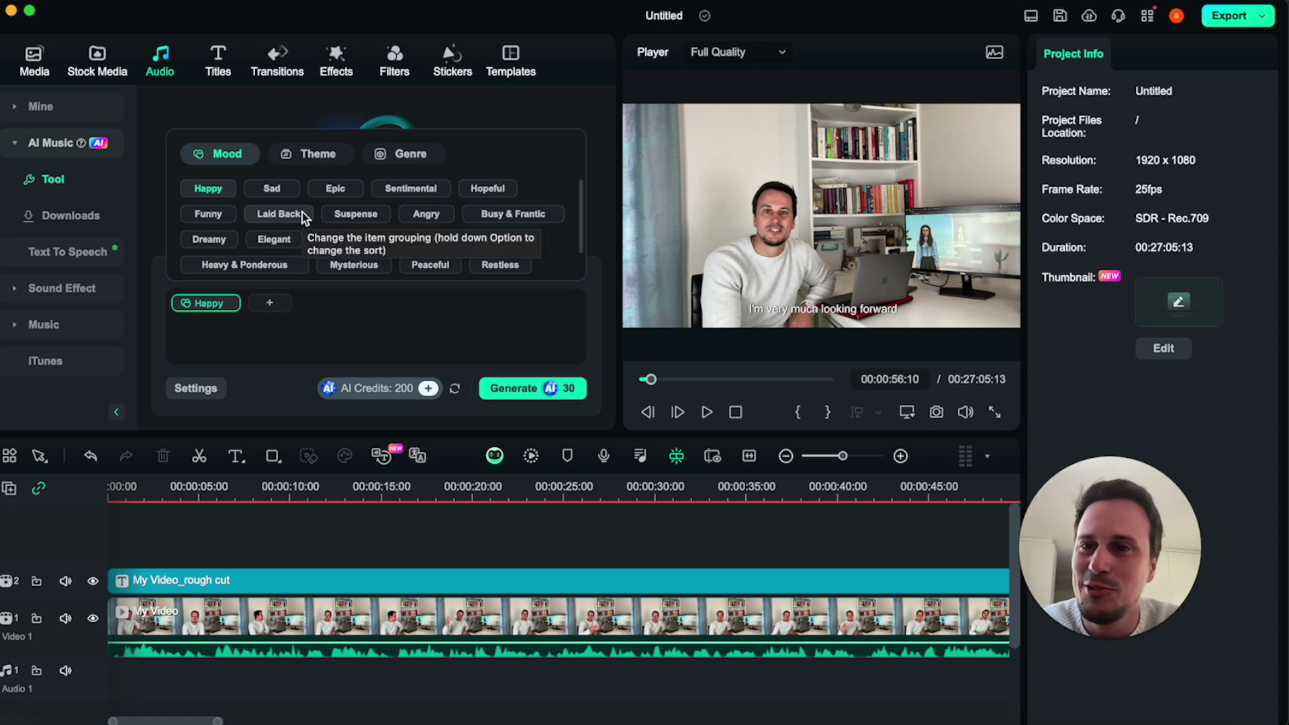
click(335, 188)
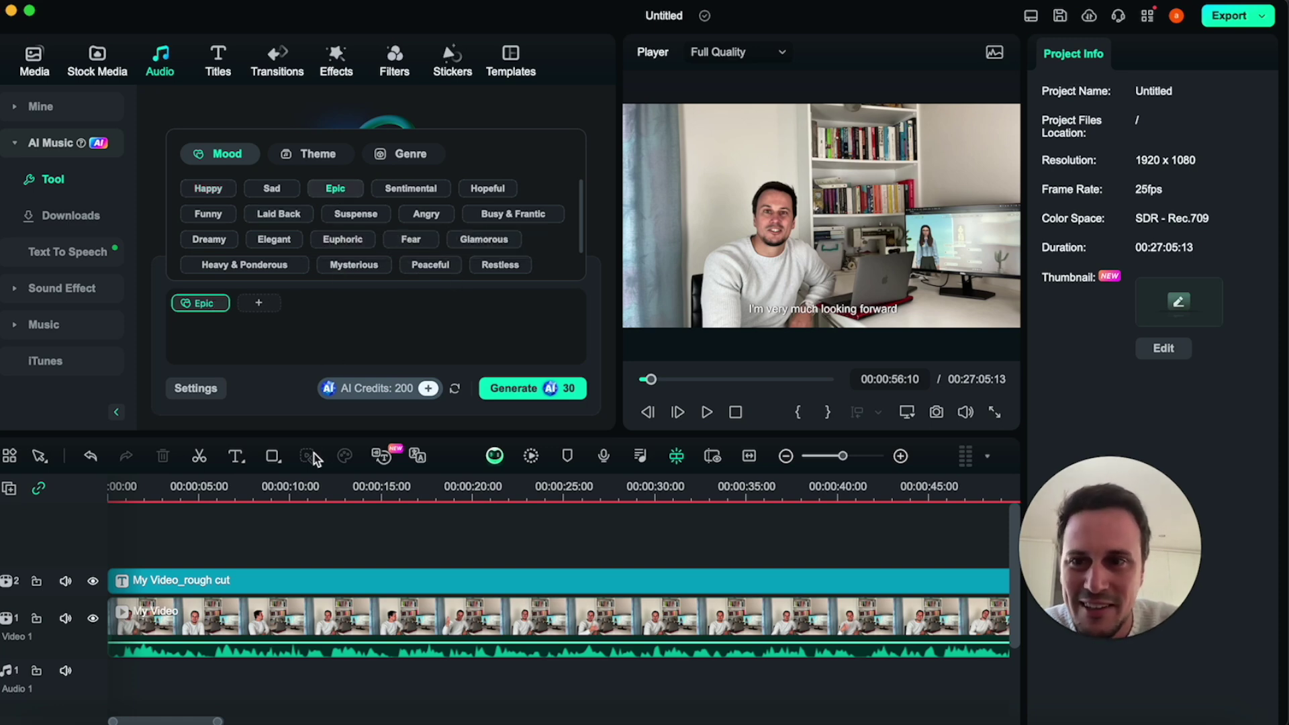
click(312, 159)
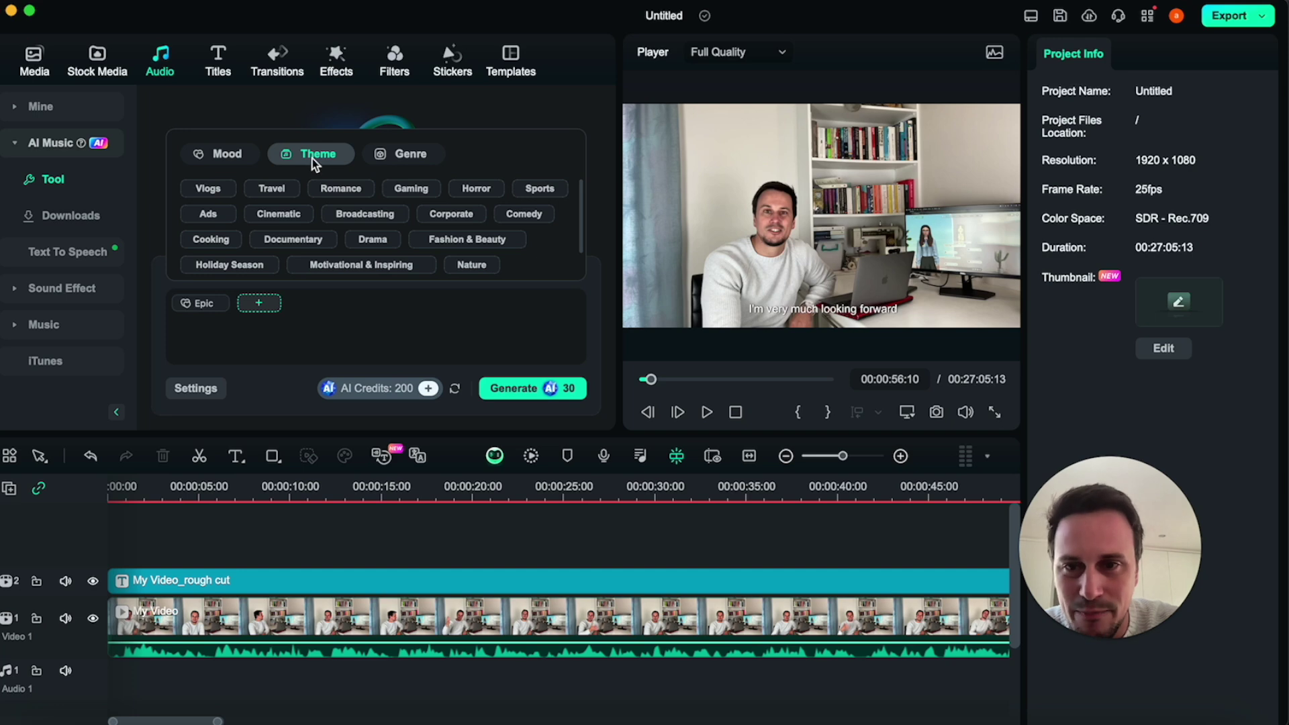
scroll(353, 236, down, 2)
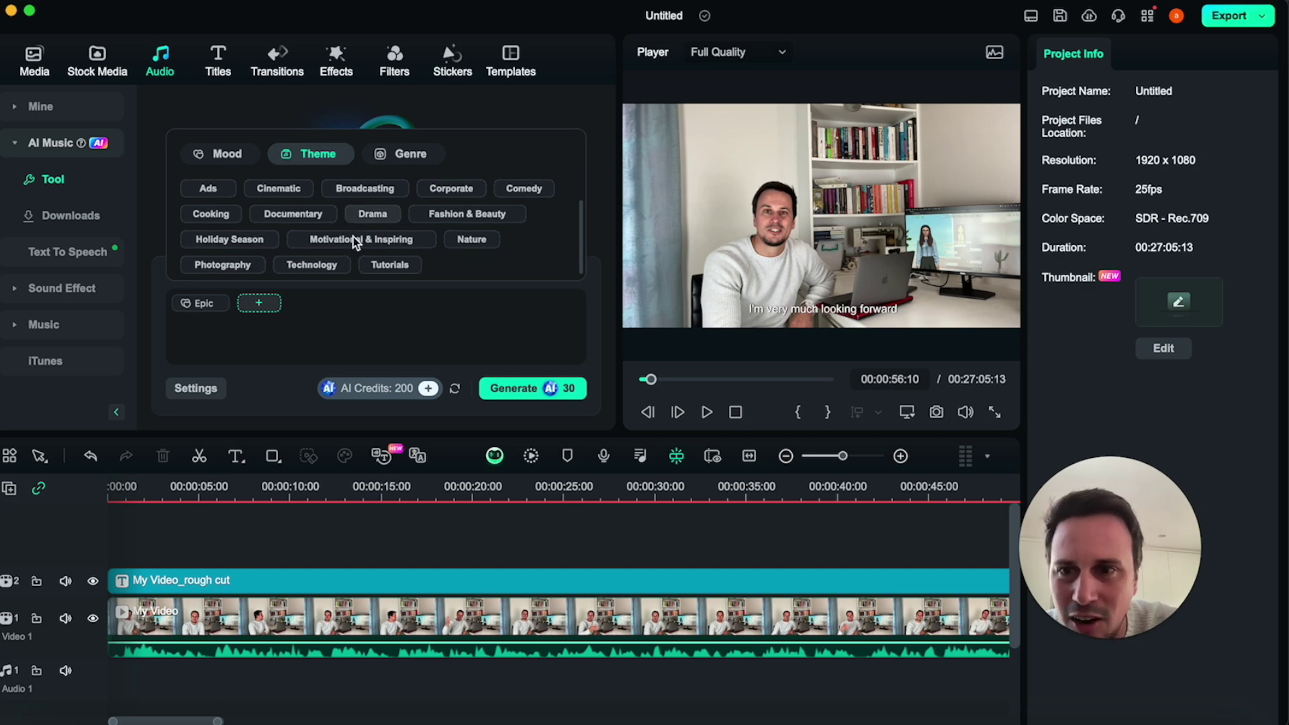
scroll(356, 242, up, 2)
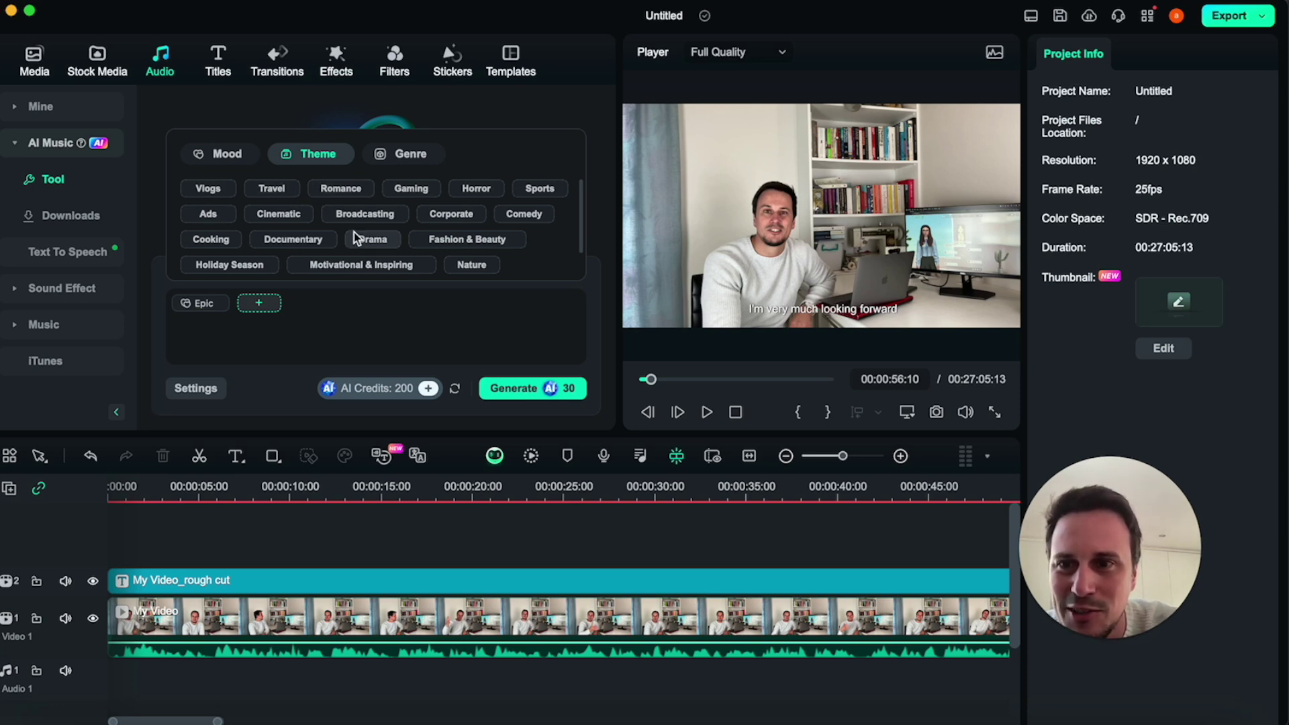
click(292, 219)
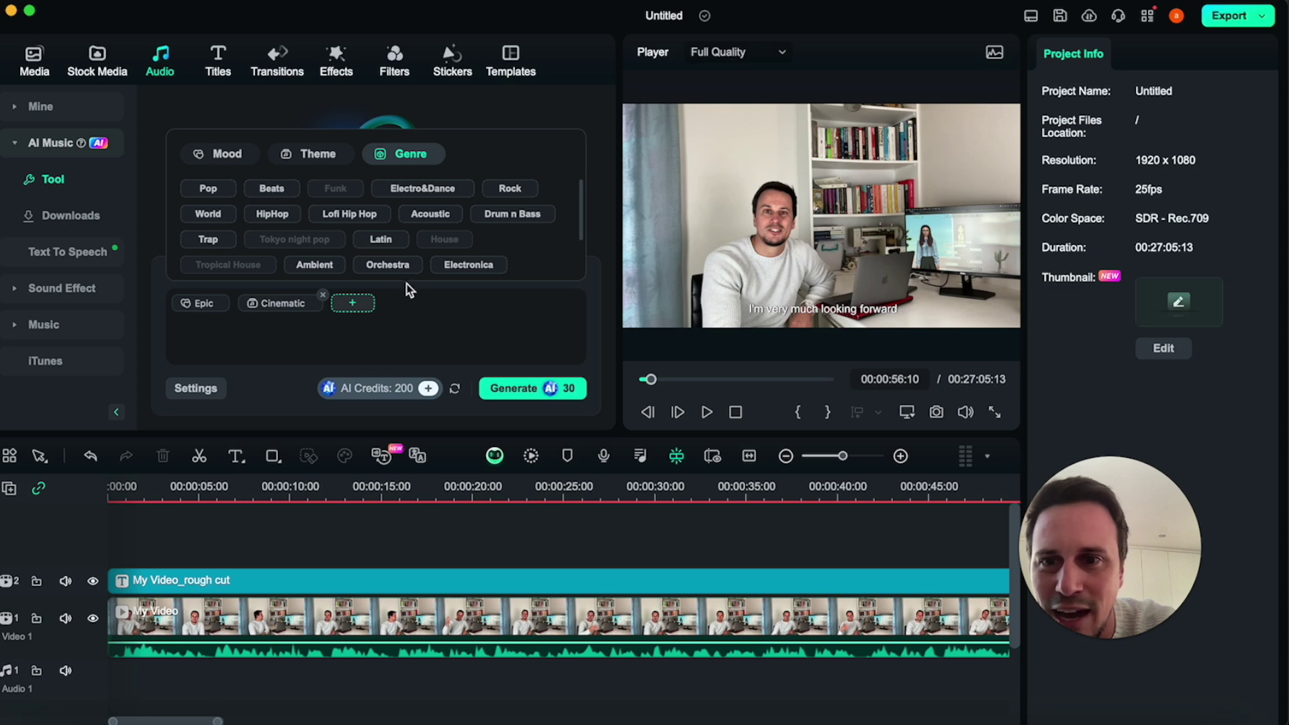
click(411, 267)
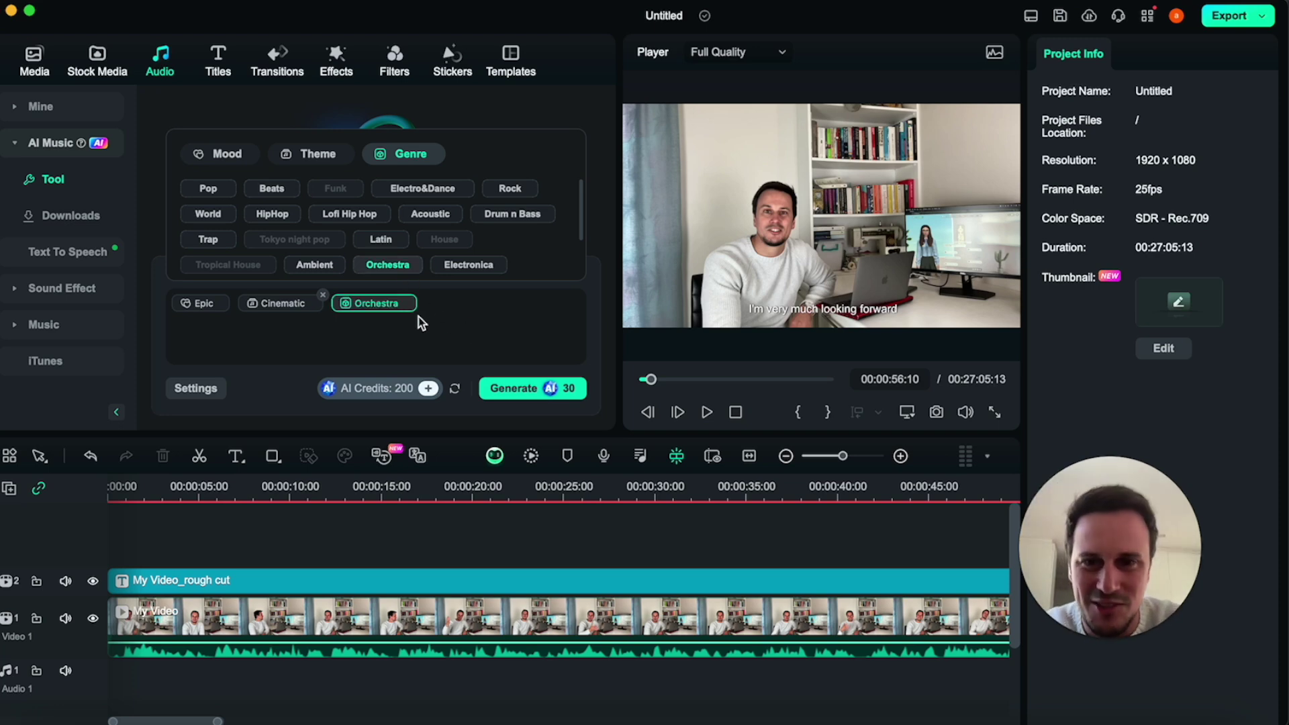
click(546, 395)
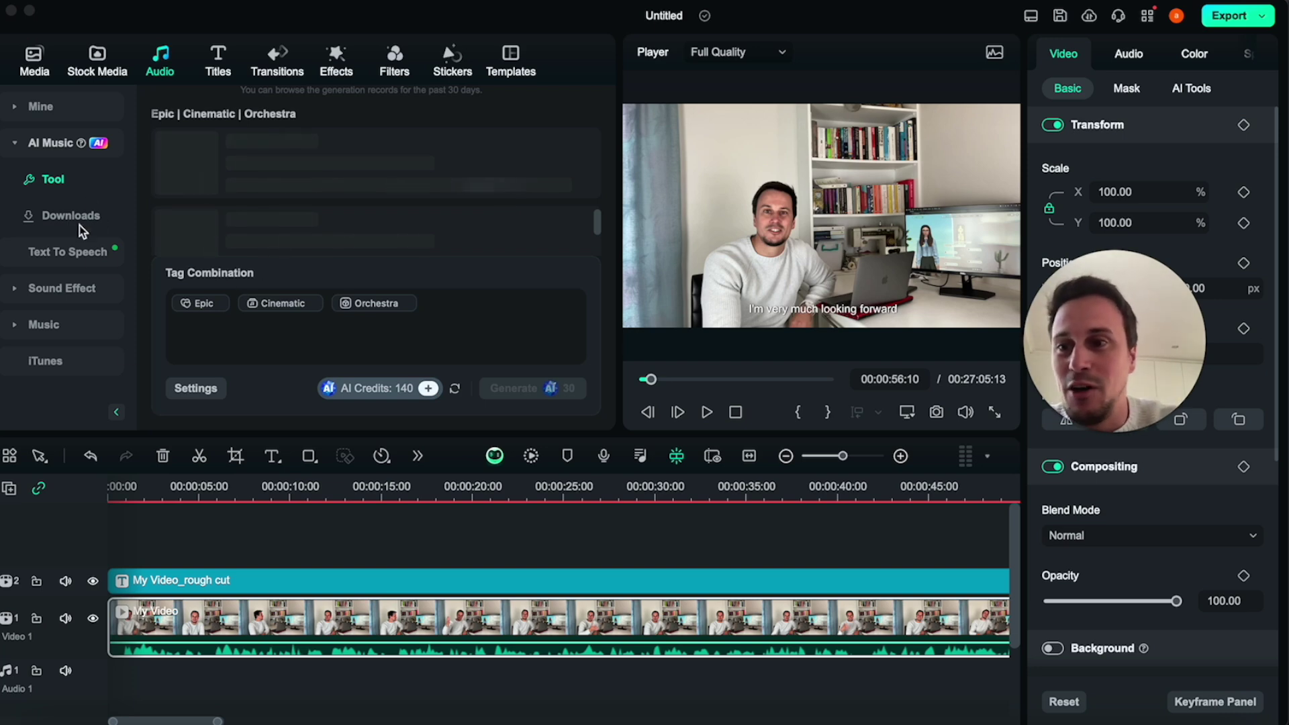
Preview trending sound effects, including Phone Ring and the meme sound below it
click(67, 296)
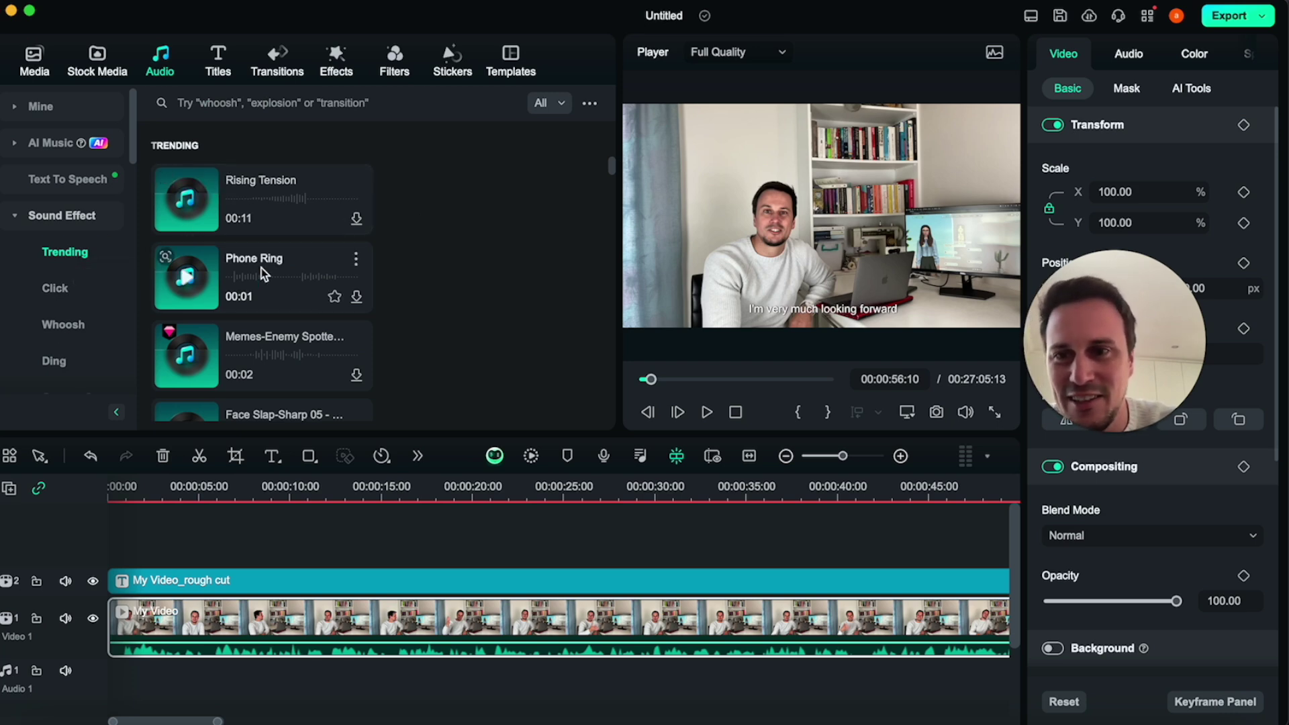
click(188, 280)
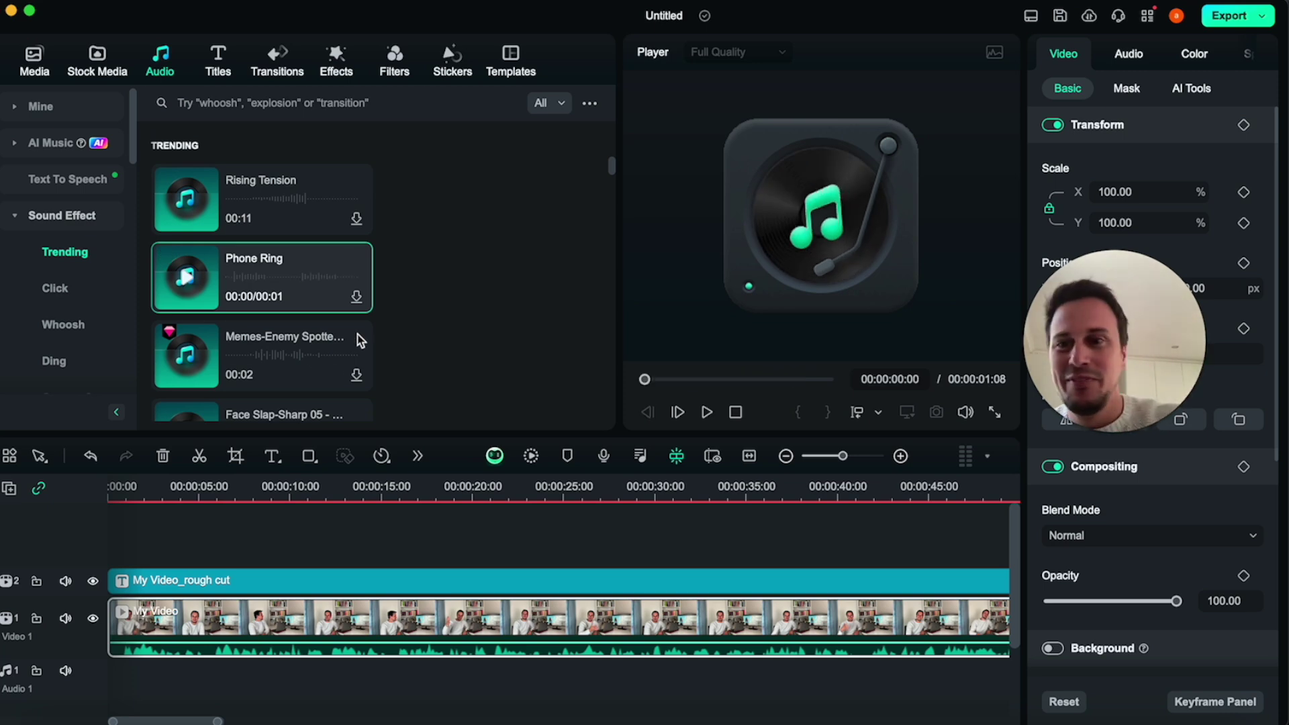
click(191, 358)
key(XF86AudioRaiseVolume)
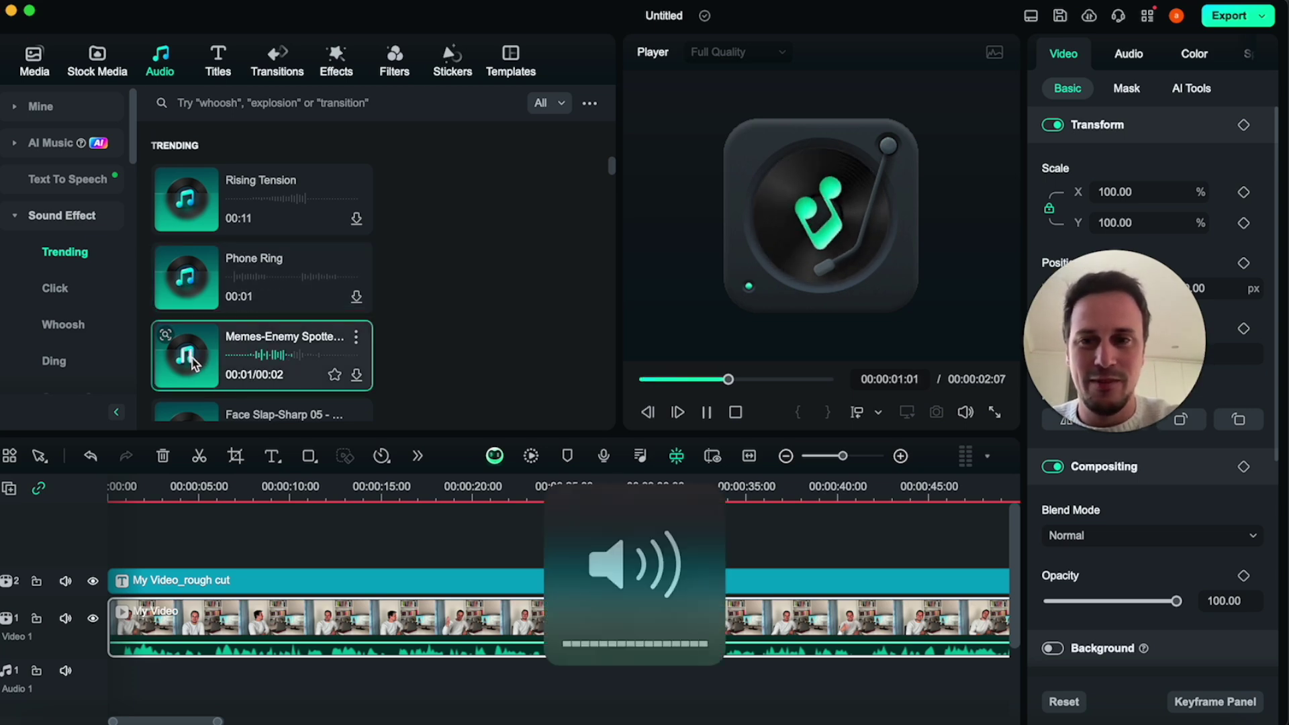
scroll(321, 370, down, 1)
scroll(317, 364, down, 5)
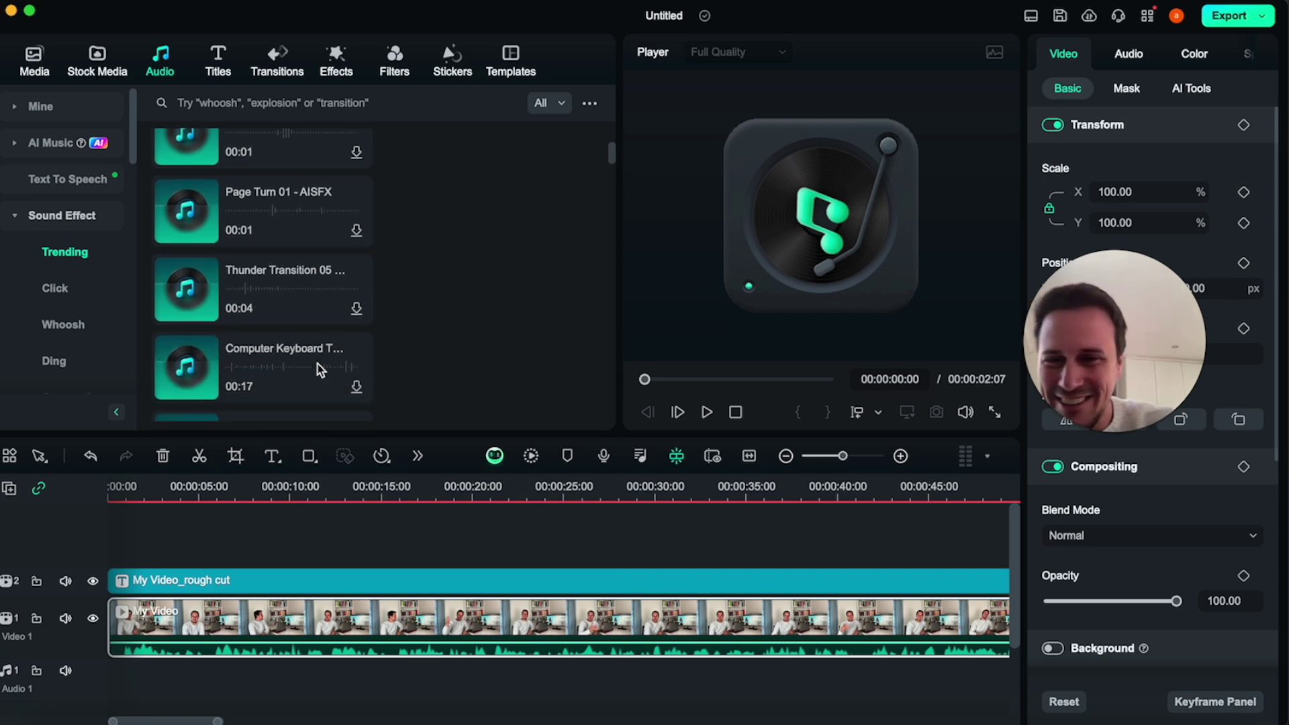
Preview Click sound effects, including Mouse click and Click Button 07 - SFX
click(67, 293)
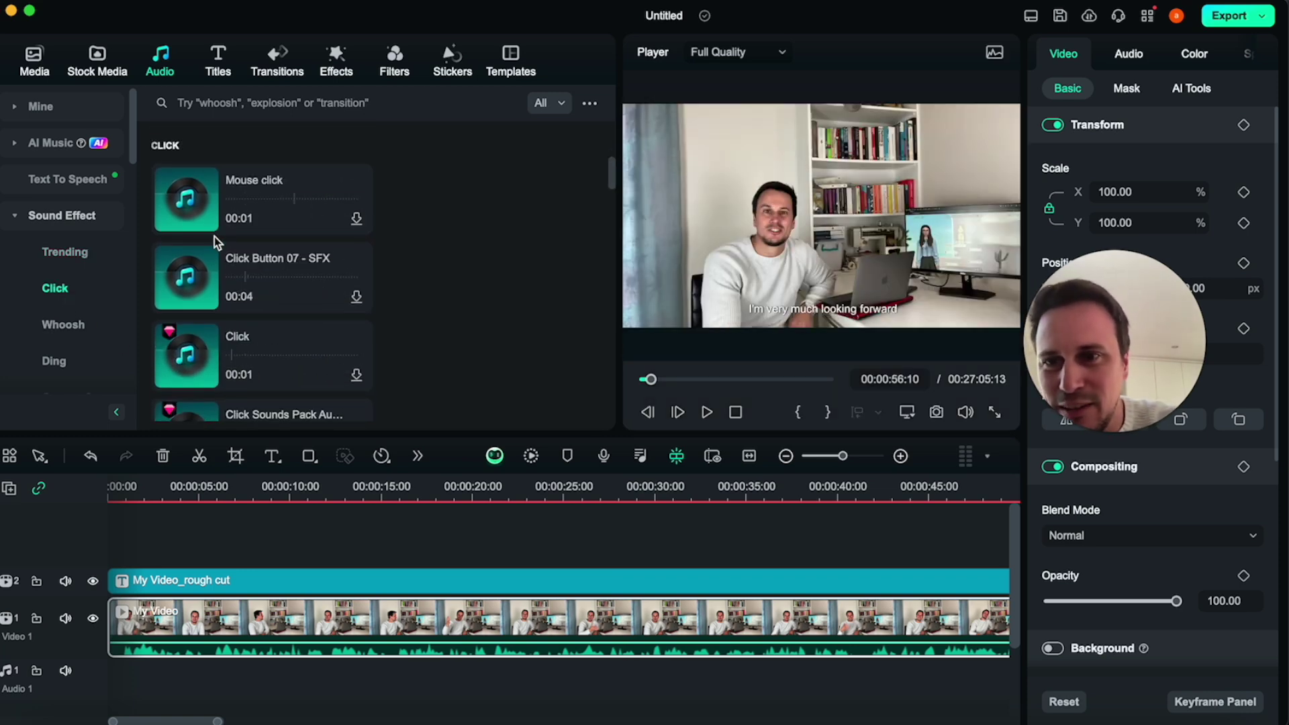
click(187, 200)
click(203, 296)
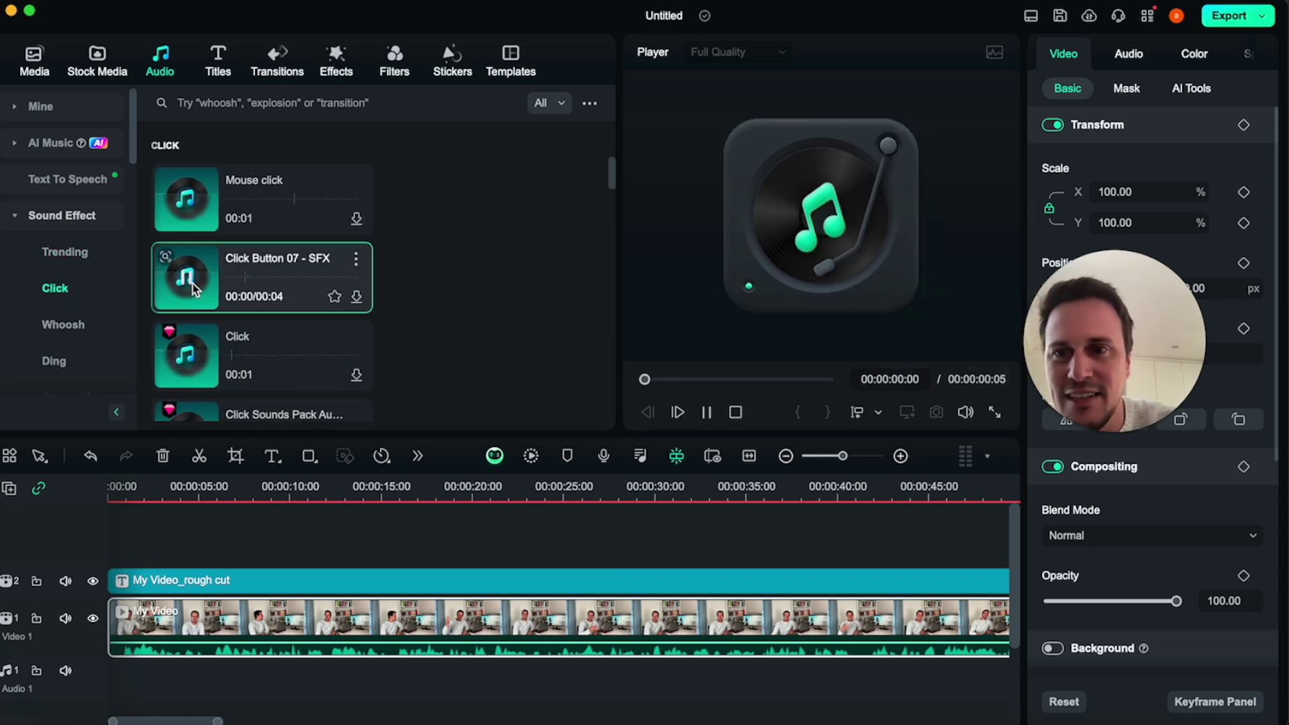
scroll(97, 301, down, 4)
scroll(98, 300, down, 10)
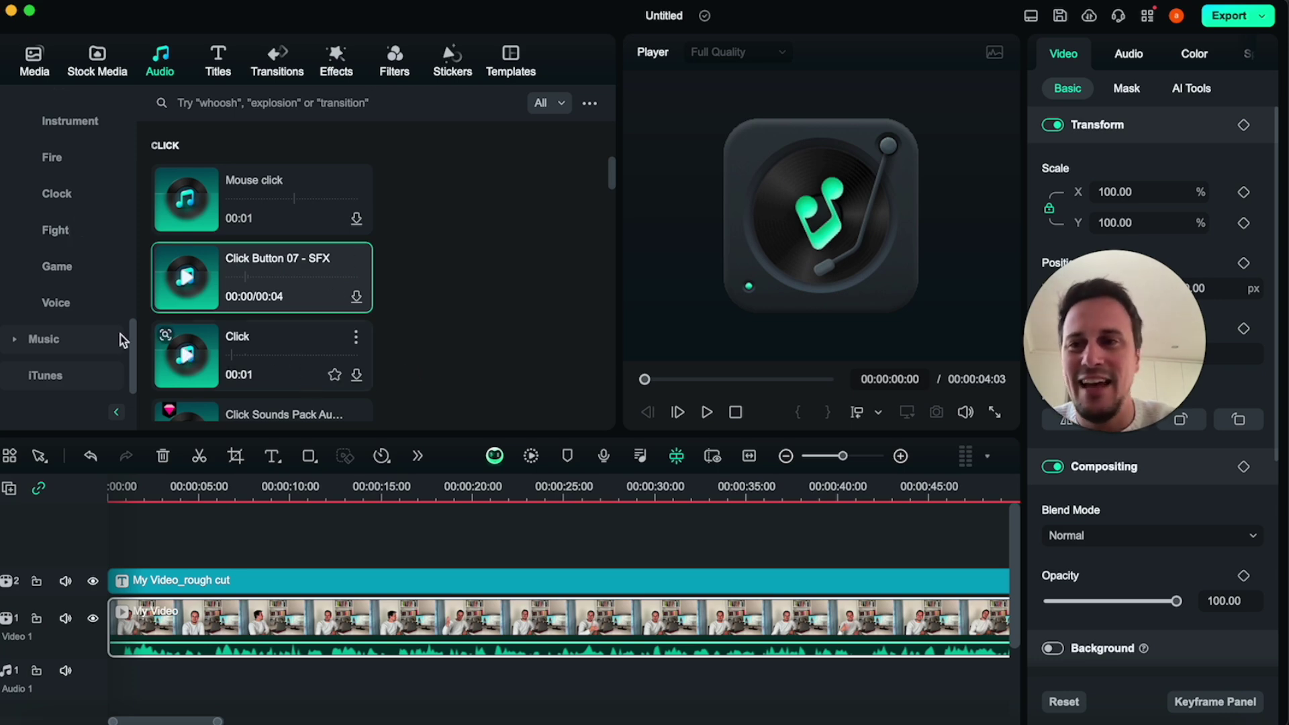
scroll(43, 208, up, 10)
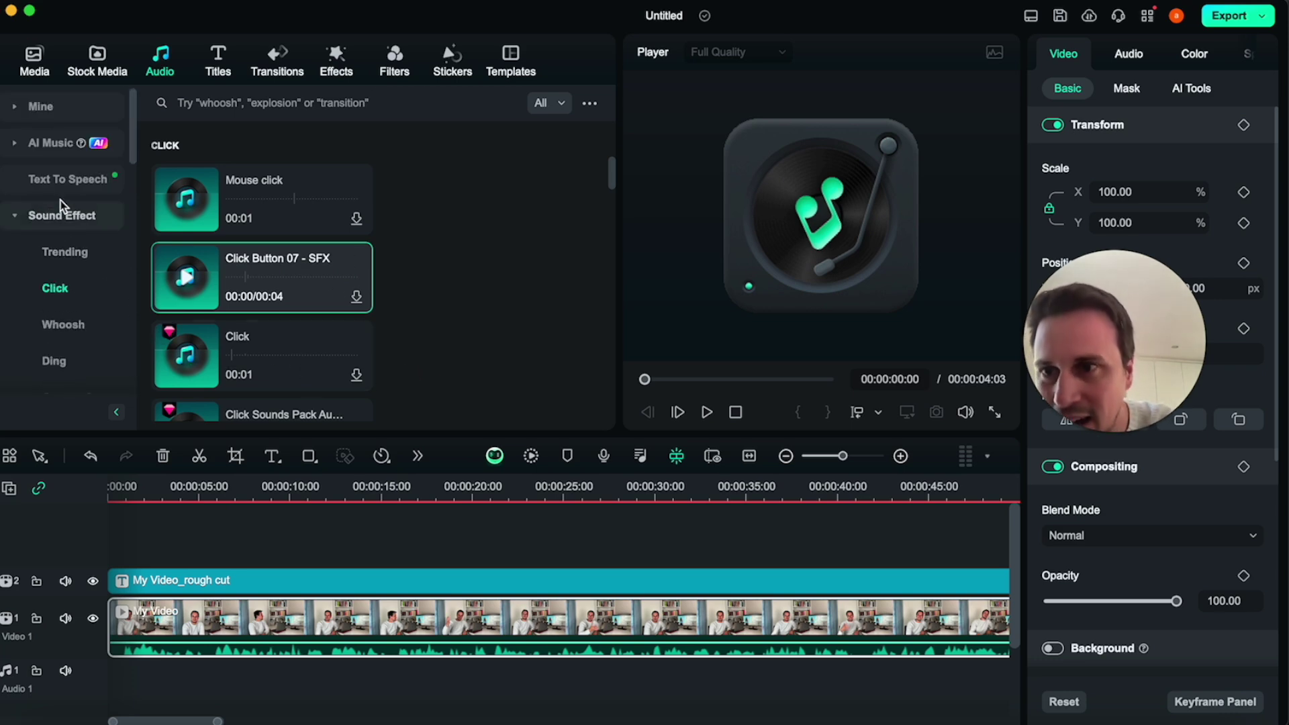
click(53, 154)
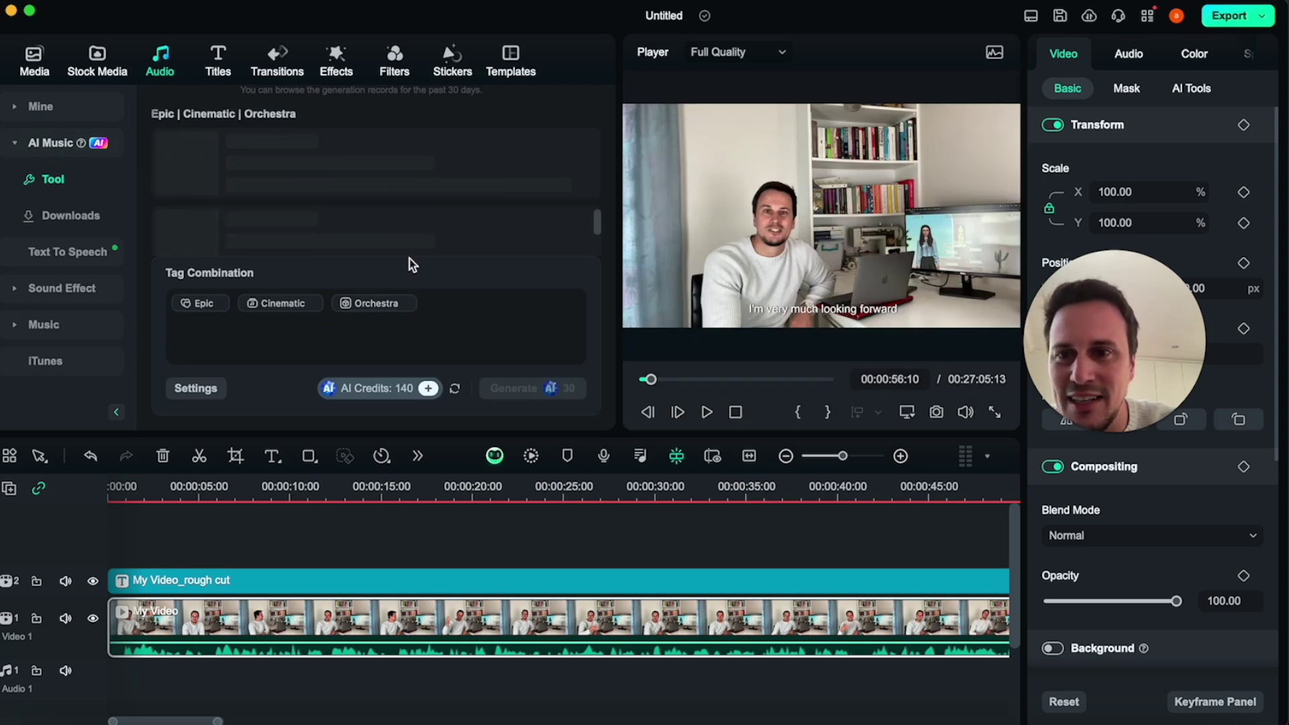
Leave the failed AI Music generations and return to the Project Media library
scroll(388, 211, up, 2)
scroll(388, 211, down, 2)
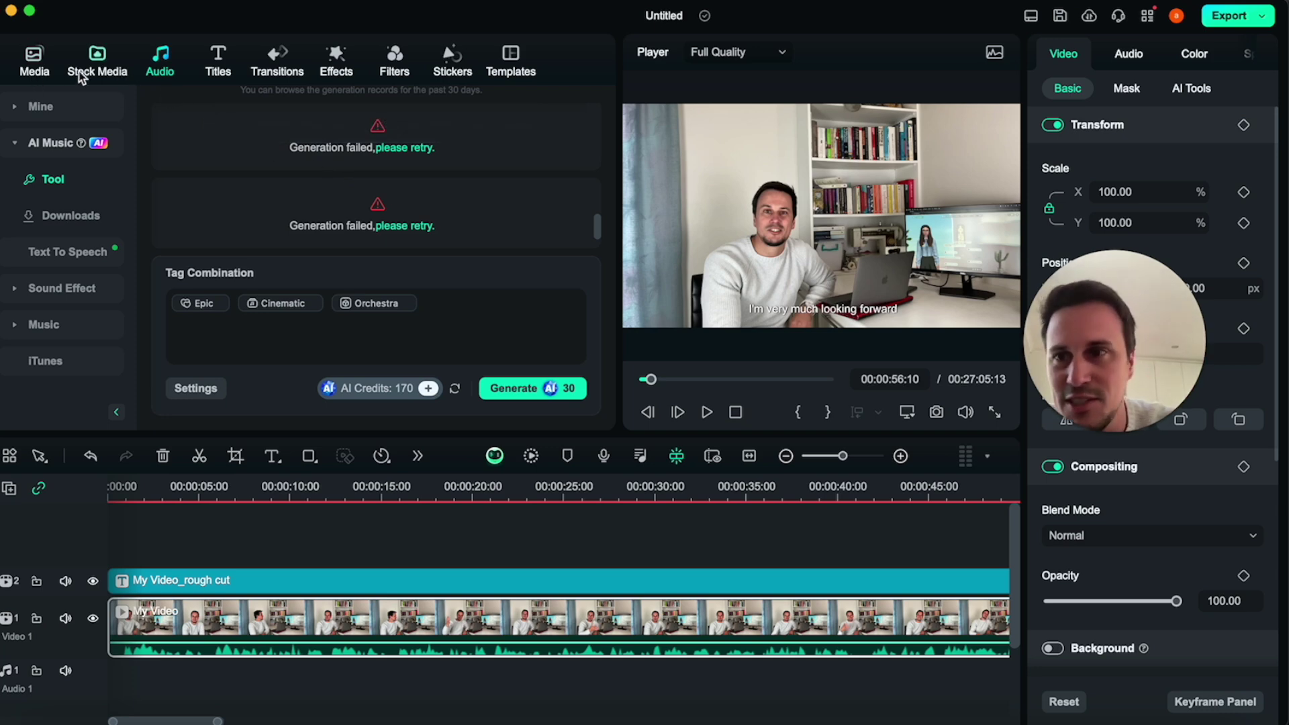
click(37, 67)
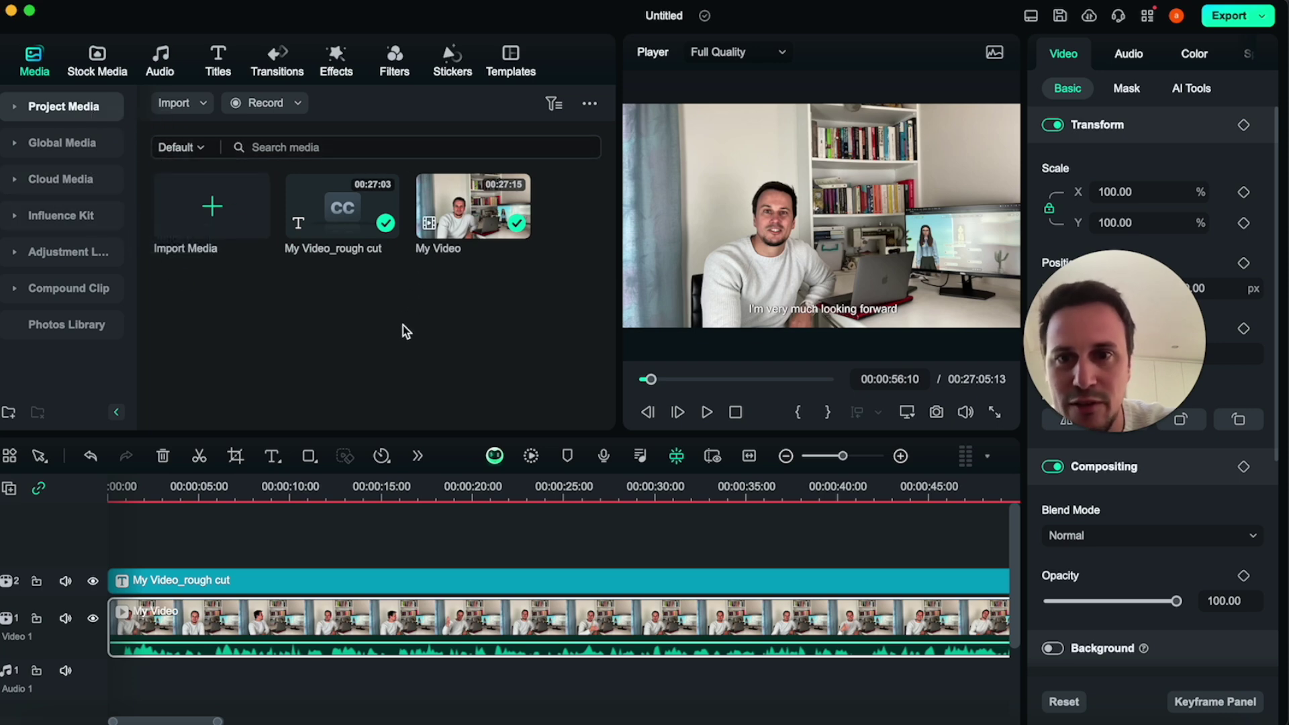
Browse Stock Media's Trending clips like Explosion02 and Travel 05, then show downloaded AI music
click(97, 57)
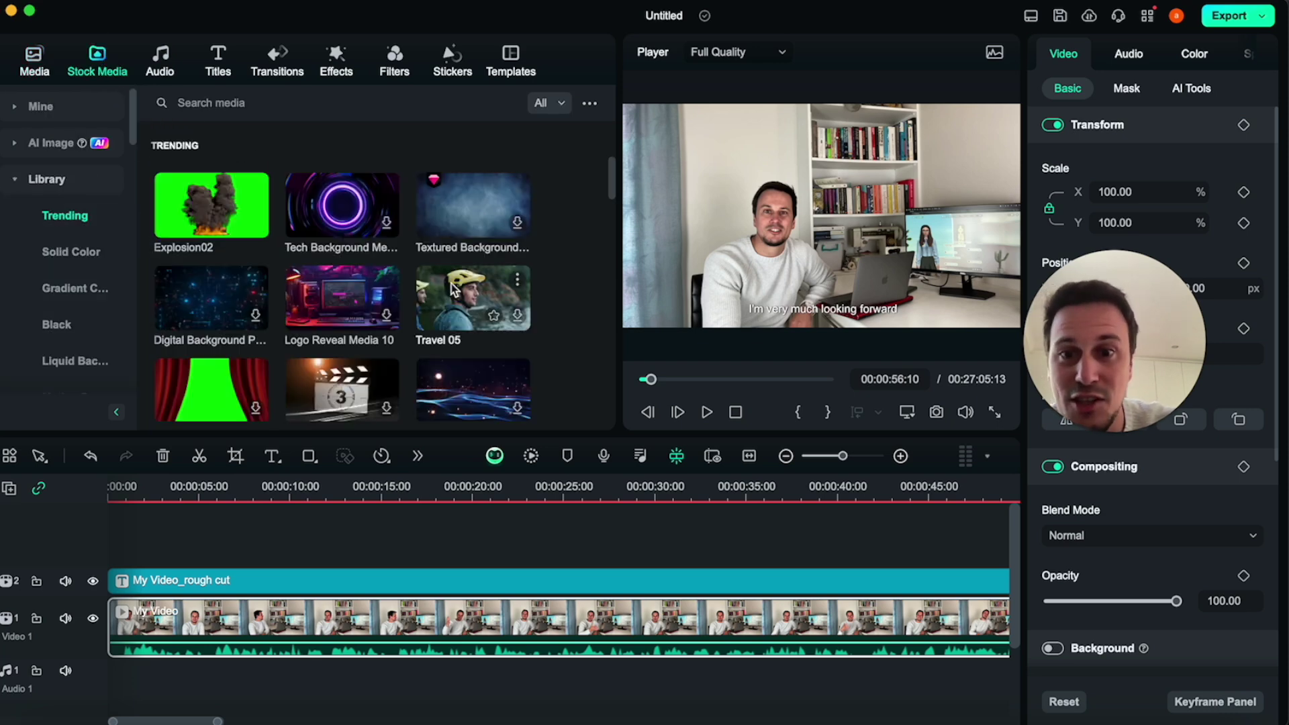
scroll(451, 289, down, 3)
scroll(451, 289, up, 3)
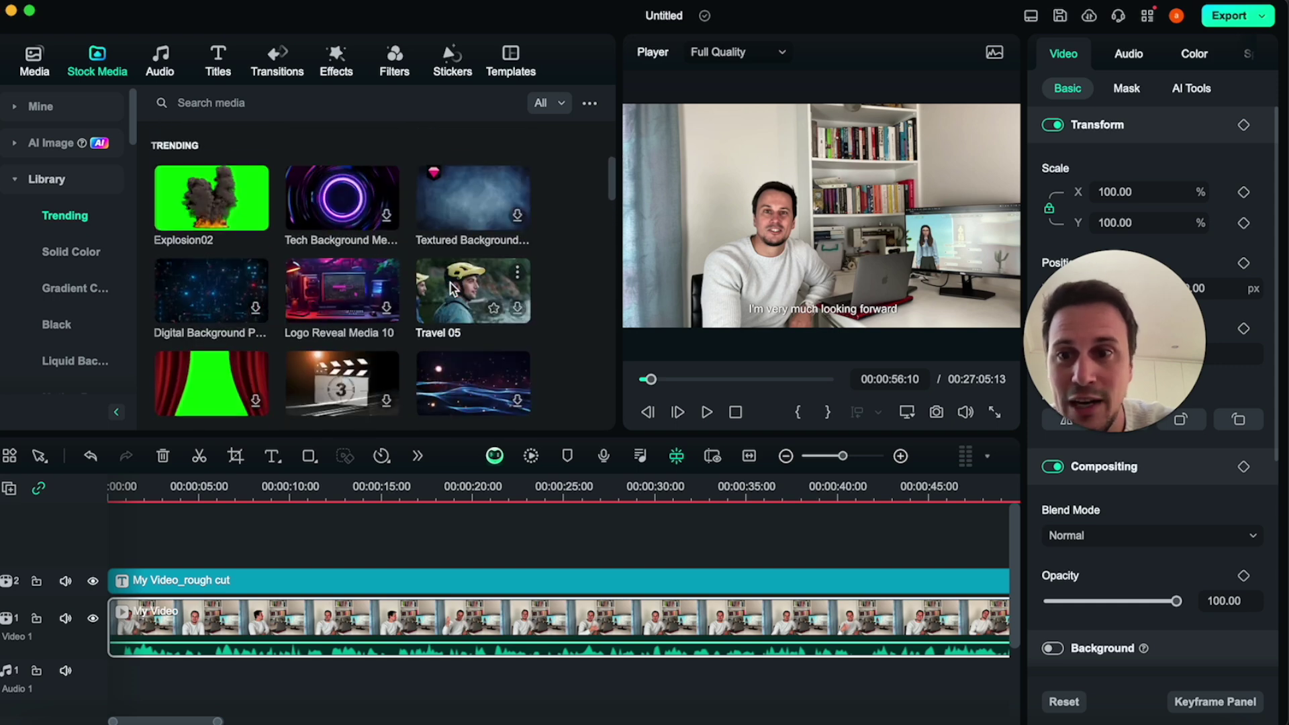
scroll(427, 249, down, 3)
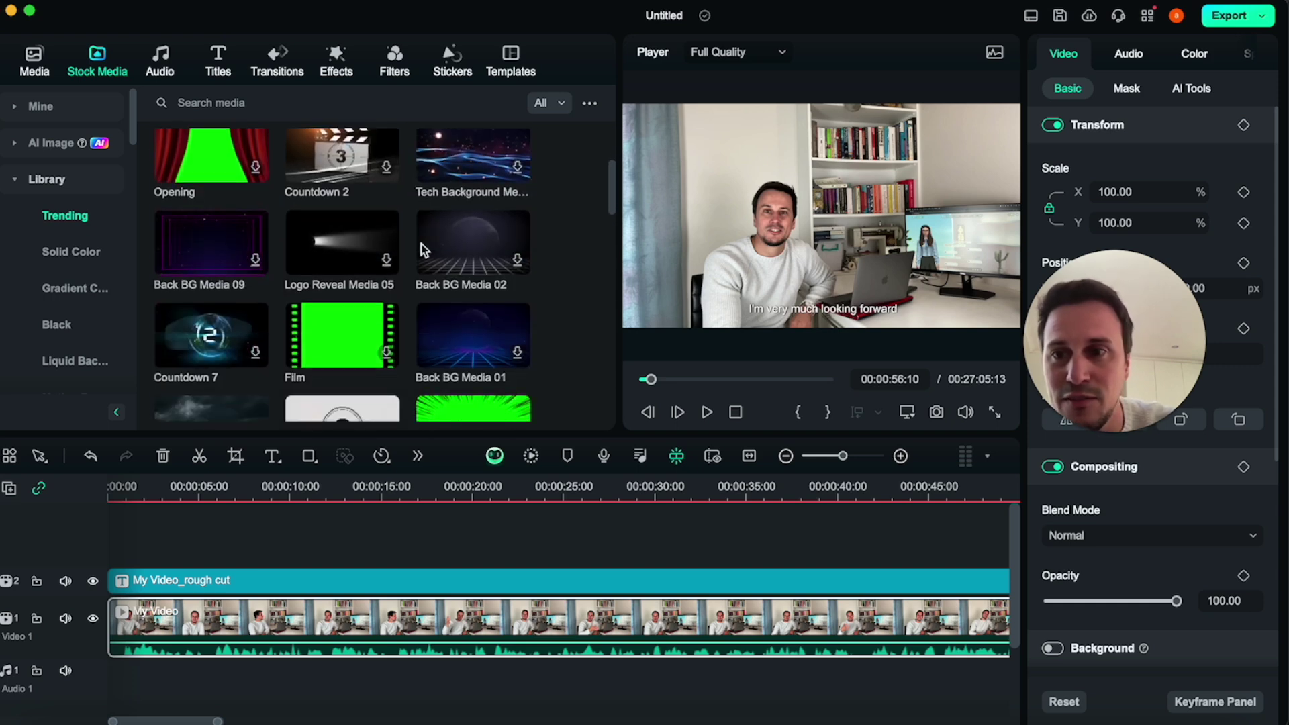
scroll(421, 243, up, 3)
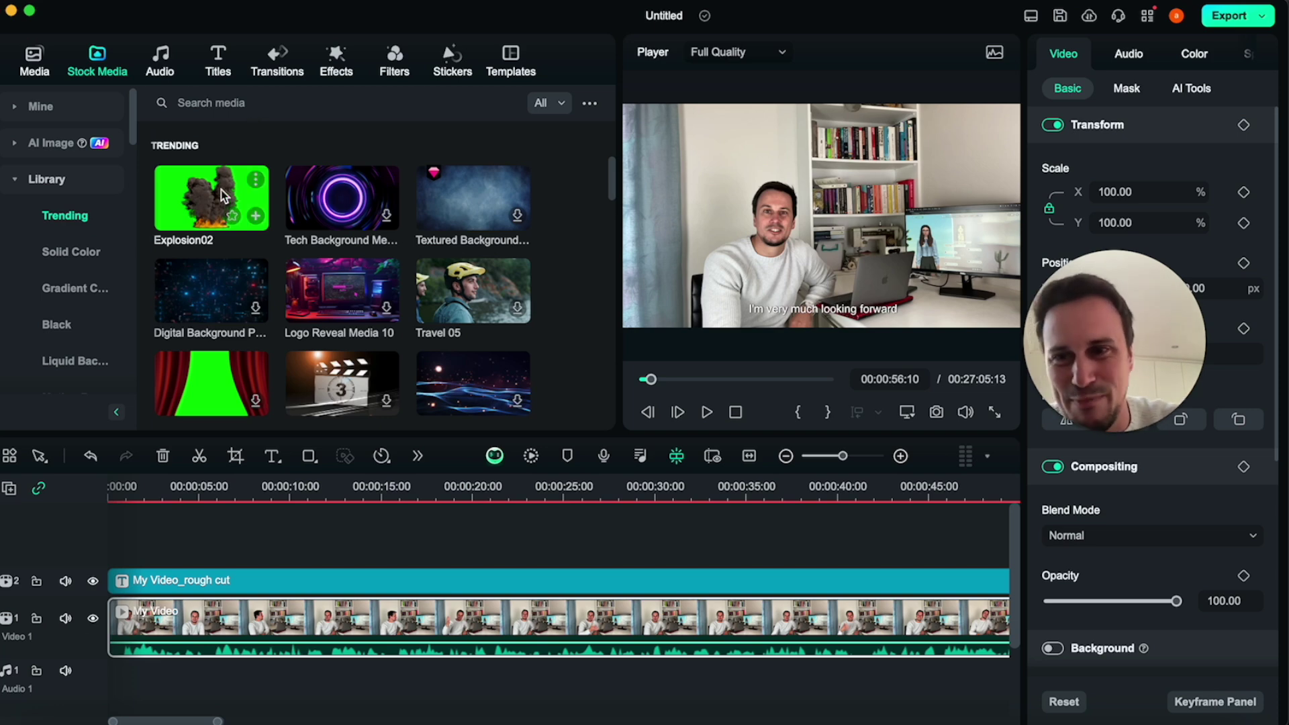
scroll(333, 310, down, 10)
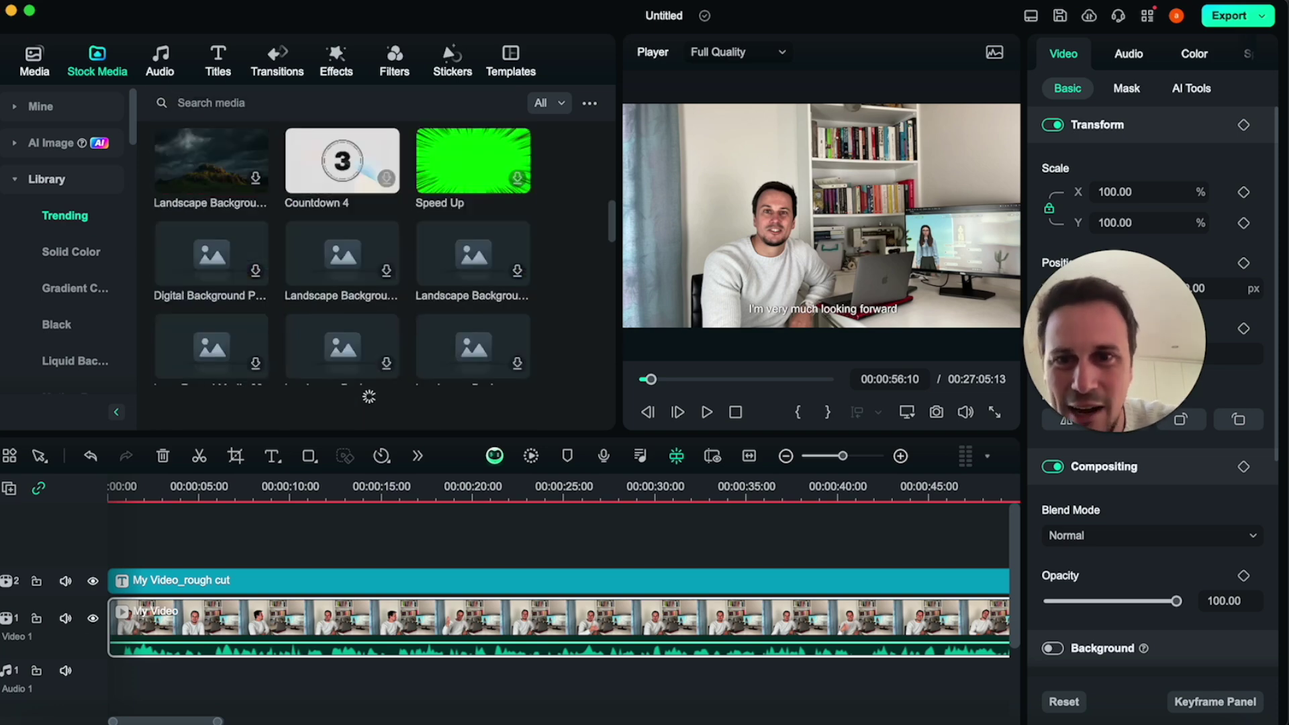
scroll(330, 309, down, 5)
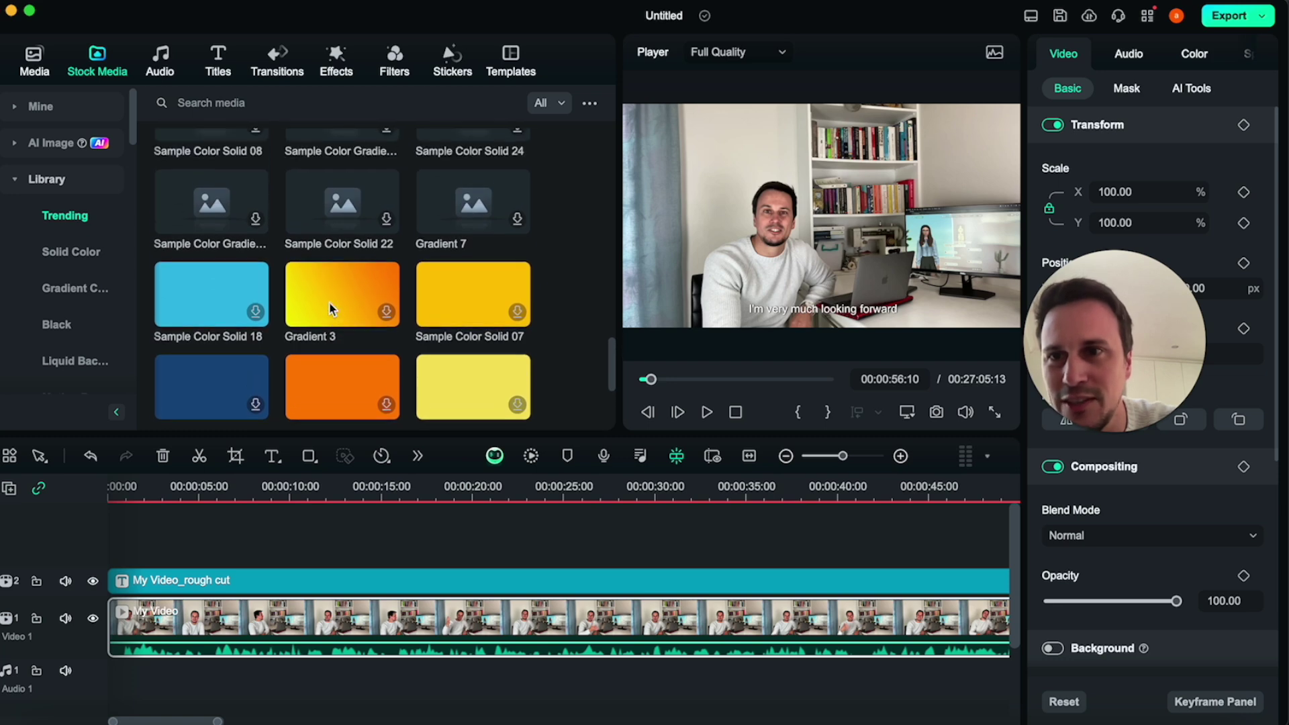
scroll(330, 309, up, 3)
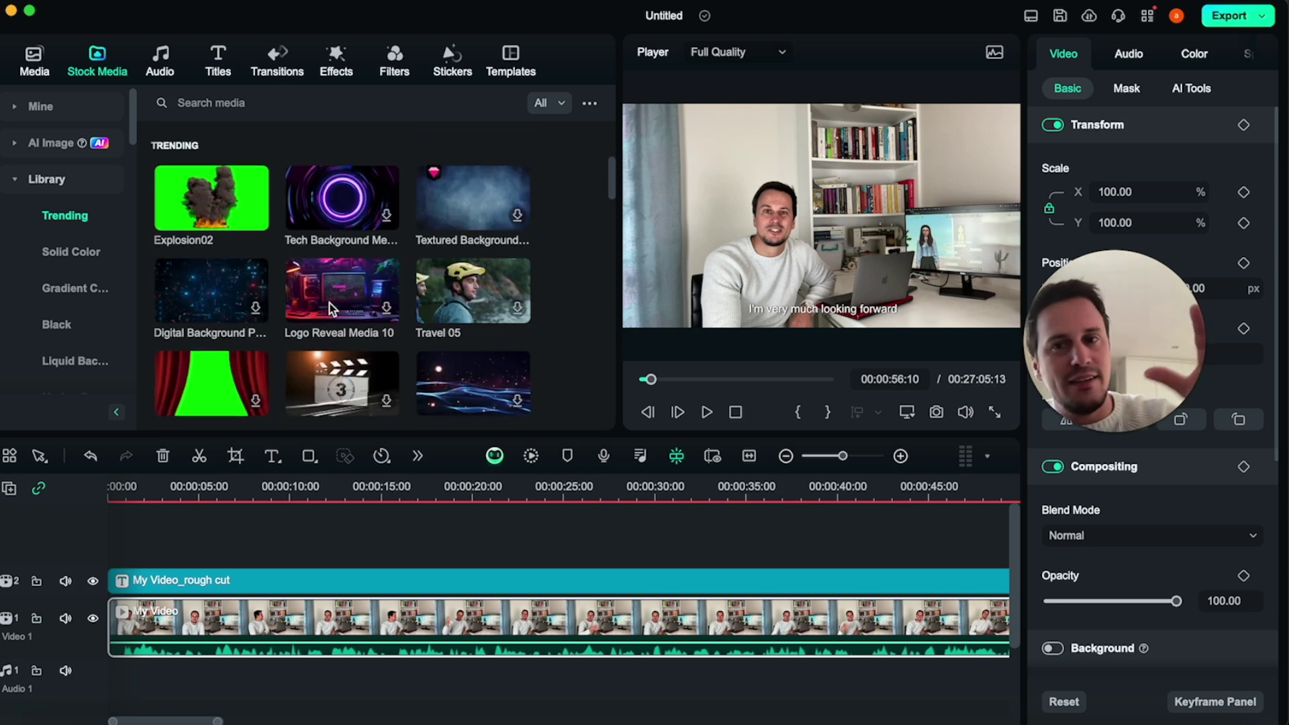
click(162, 67)
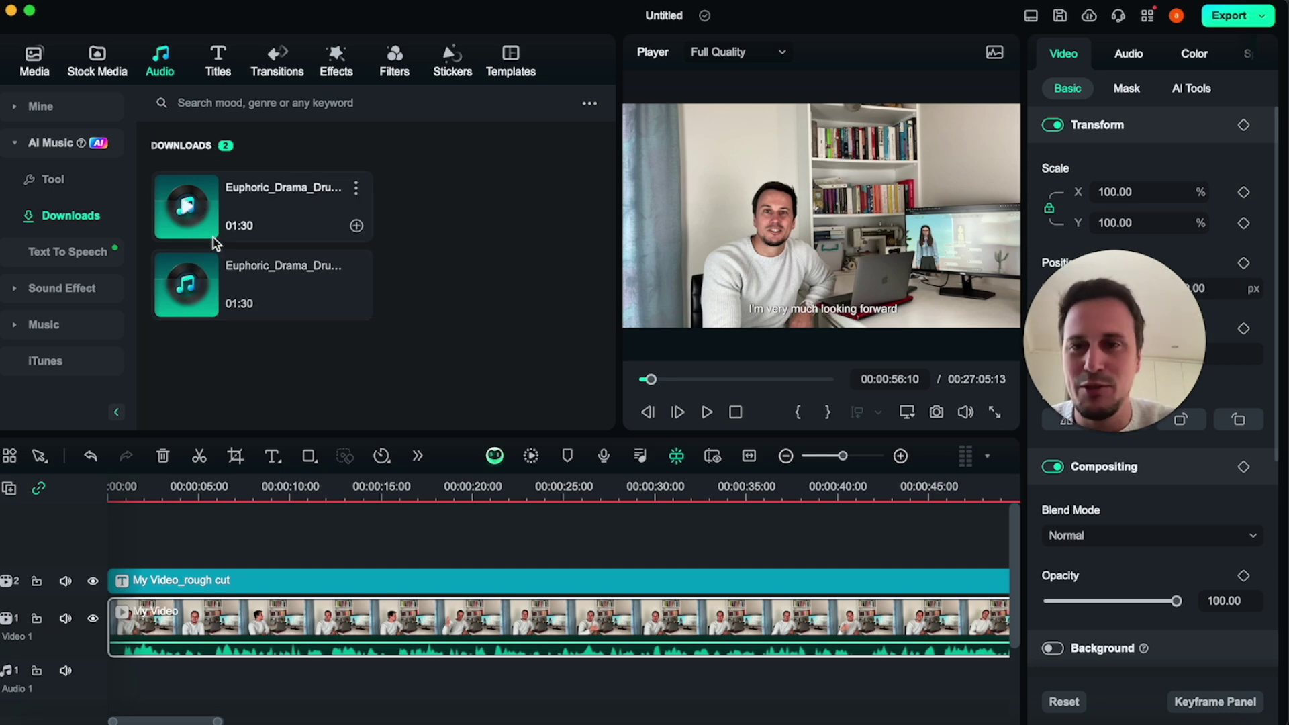
Preview the second downloaded Euphoric_Drama track and stop it at 00:00:06:03
click(192, 287)
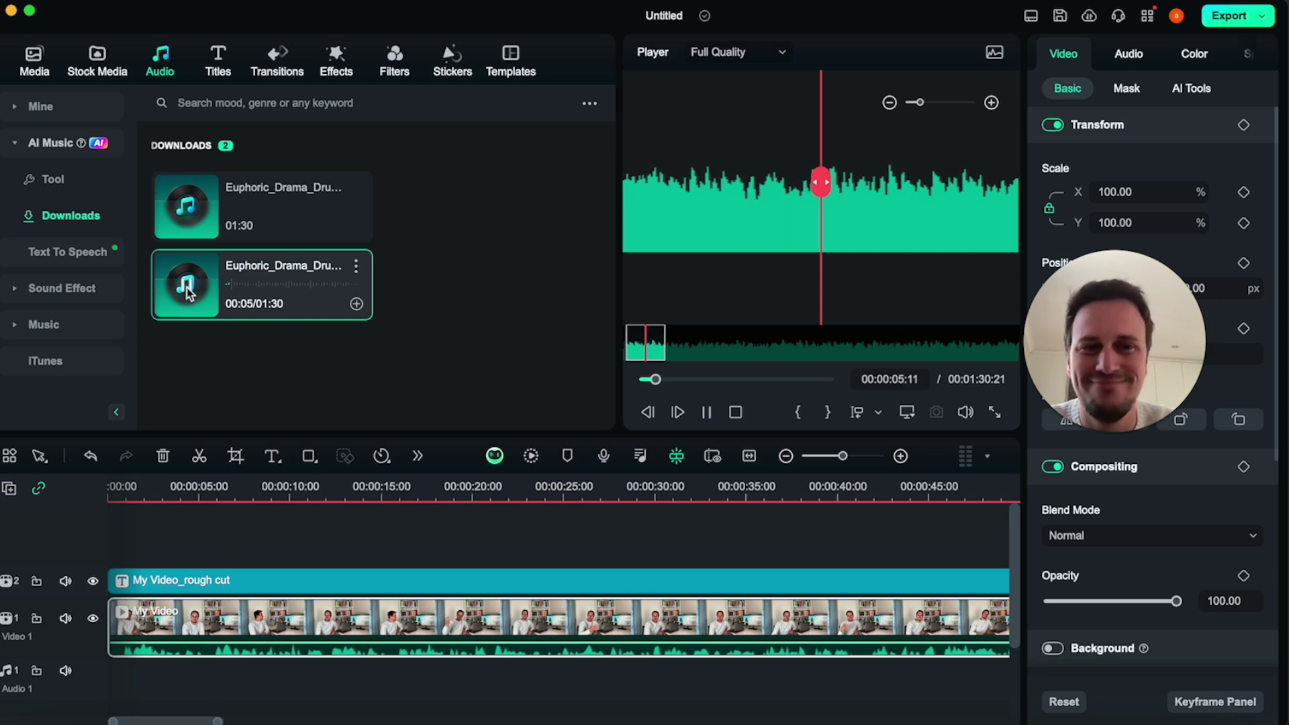
click(187, 288)
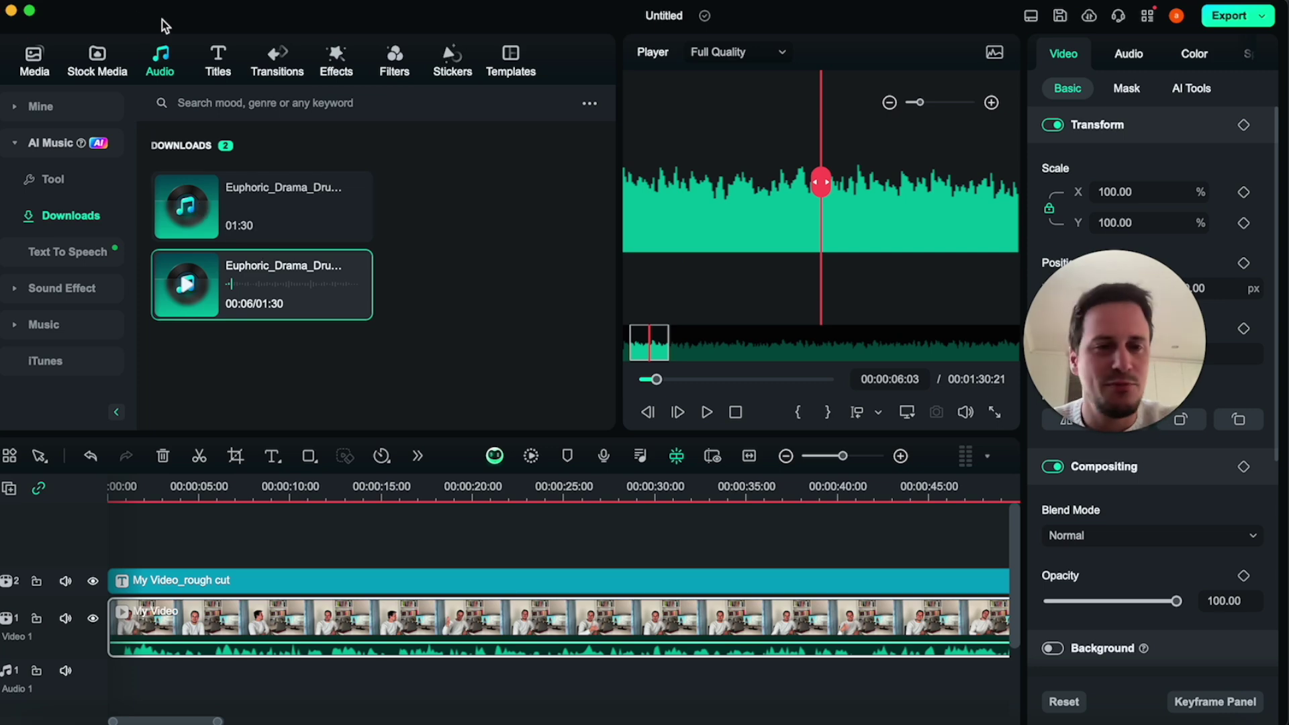
click(231, 70)
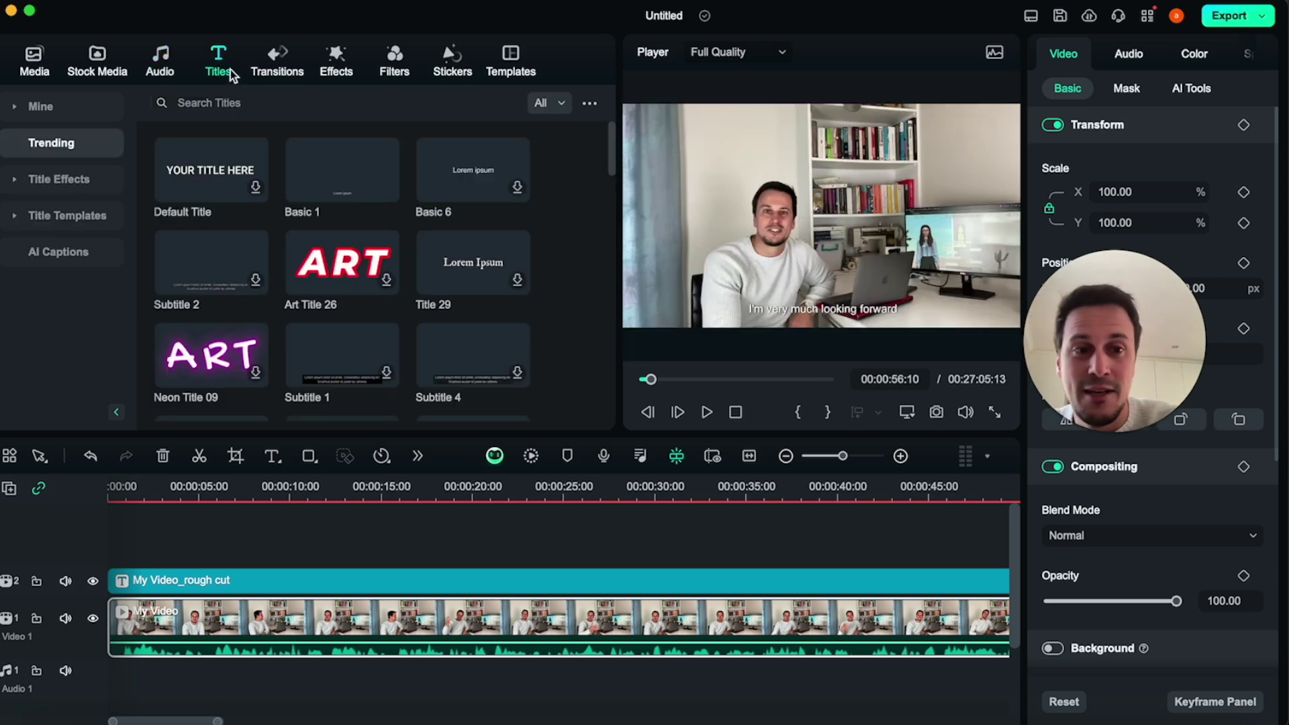
Add an Art Title 26 title at the timeline start and change its text to PODCAST
scroll(428, 251, down, 10)
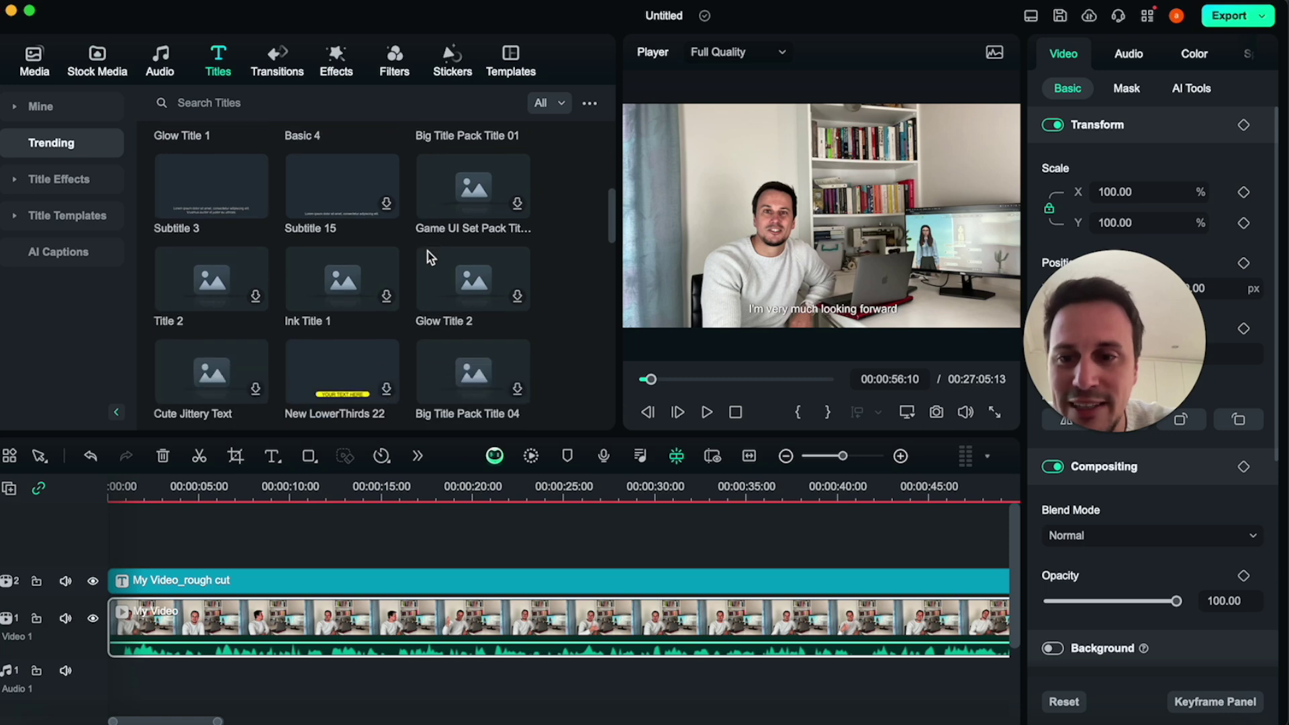
scroll(428, 251, up, 10)
scroll(429, 251, up, 1)
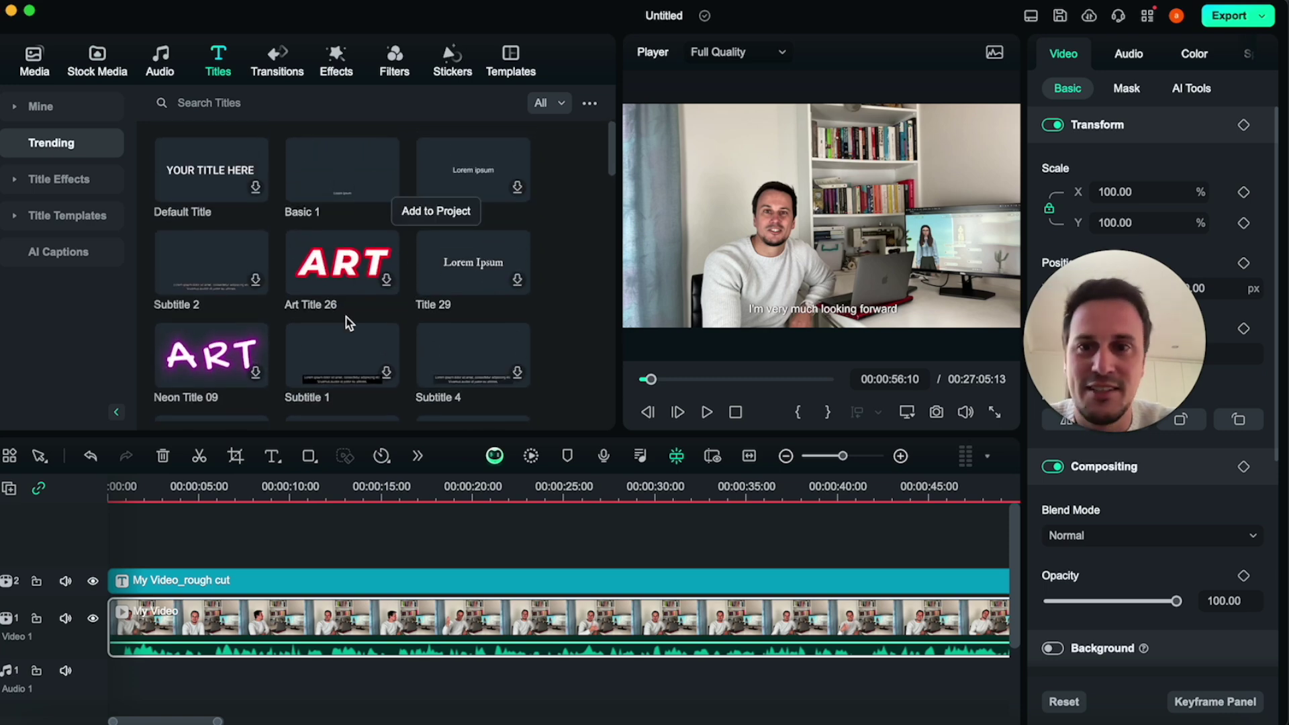
drag(360, 263, 91, 542)
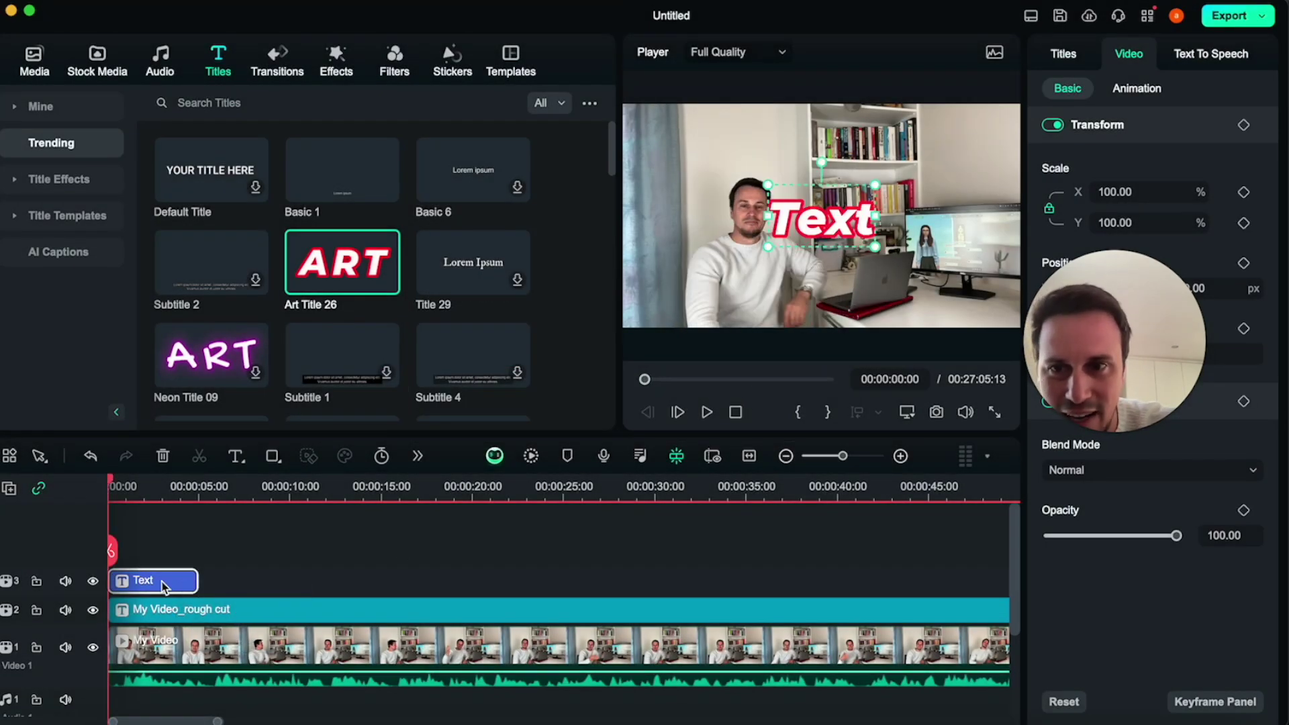
double_click(820, 217)
text(PODCAST)
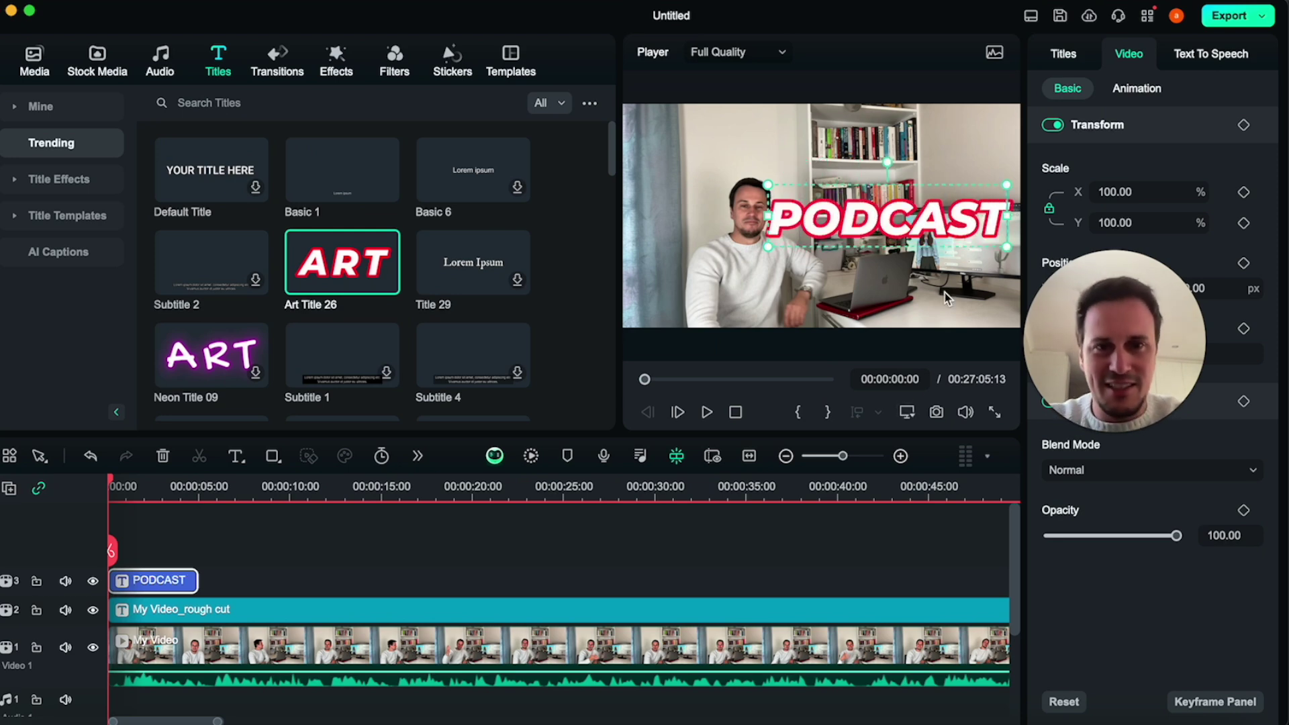
Move the PODCAST title near the top of the frame and preview it from the start
click(824, 168)
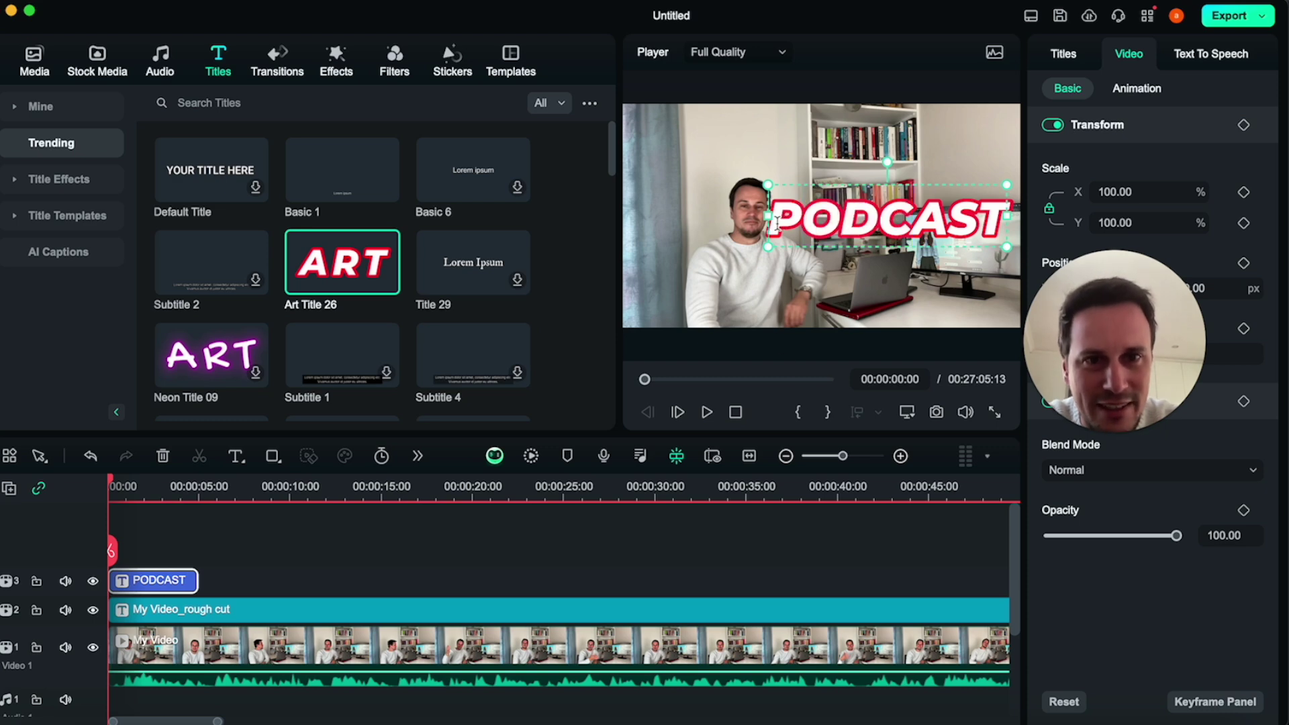
click(826, 185)
drag(826, 185, 792, 275)
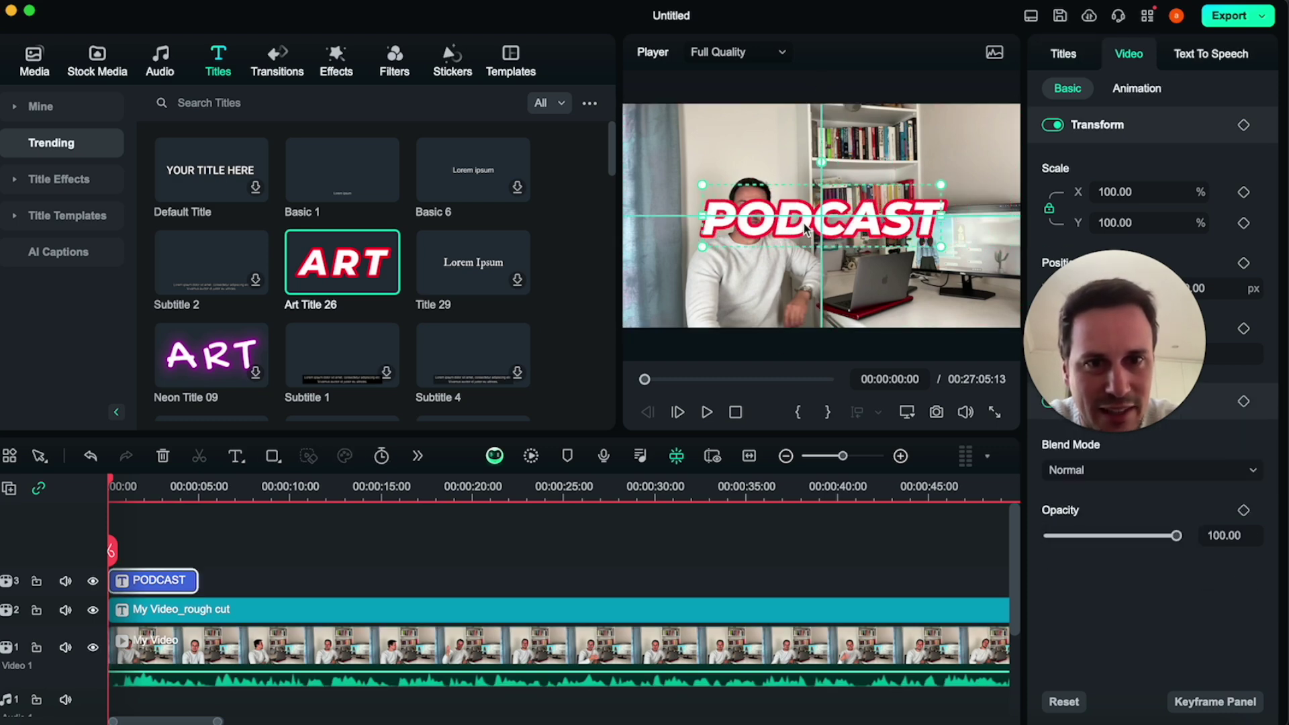
click(504, 587)
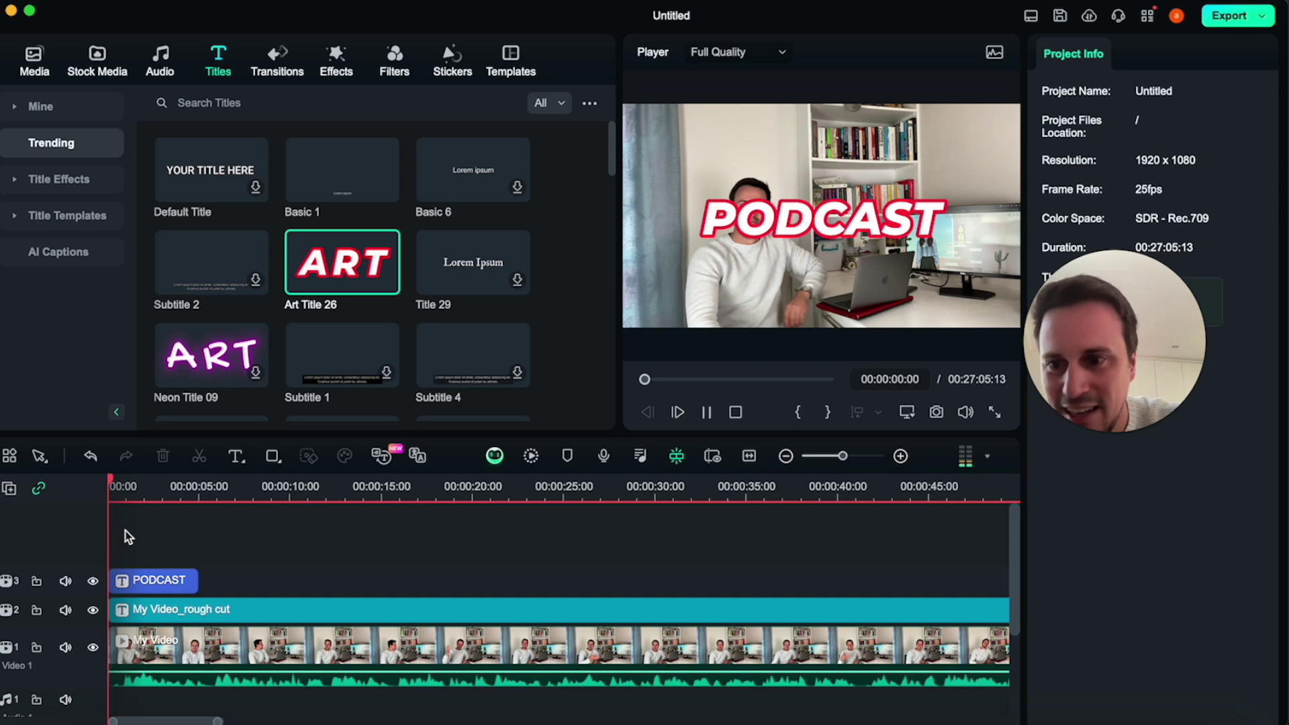
key(space)
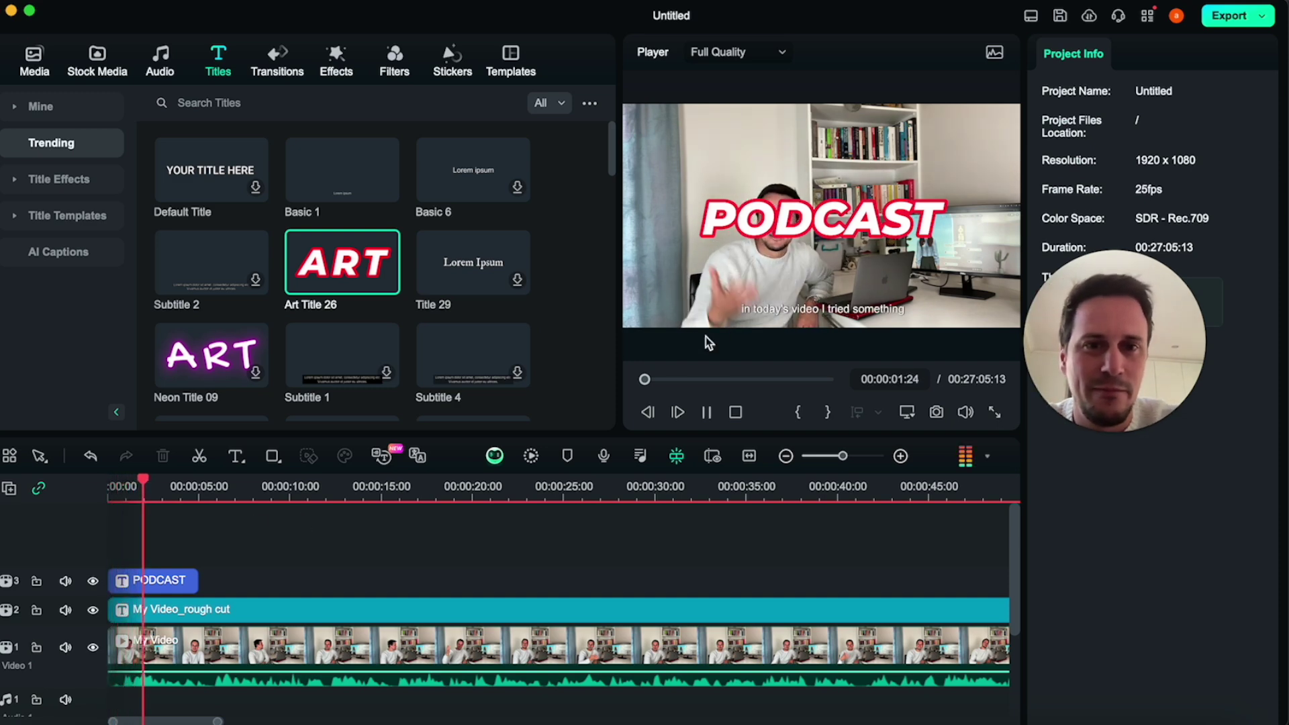
key(space)
drag(855, 238, 854, 167)
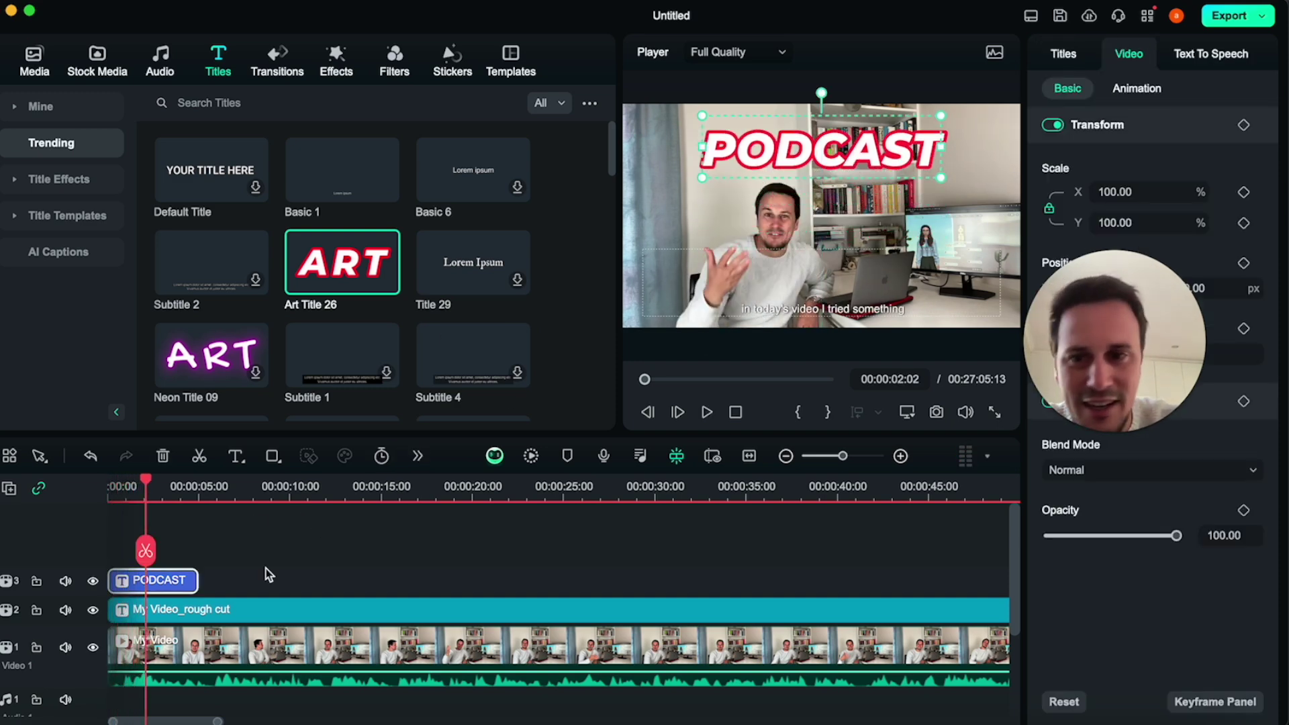
click(125, 487)
key(space)
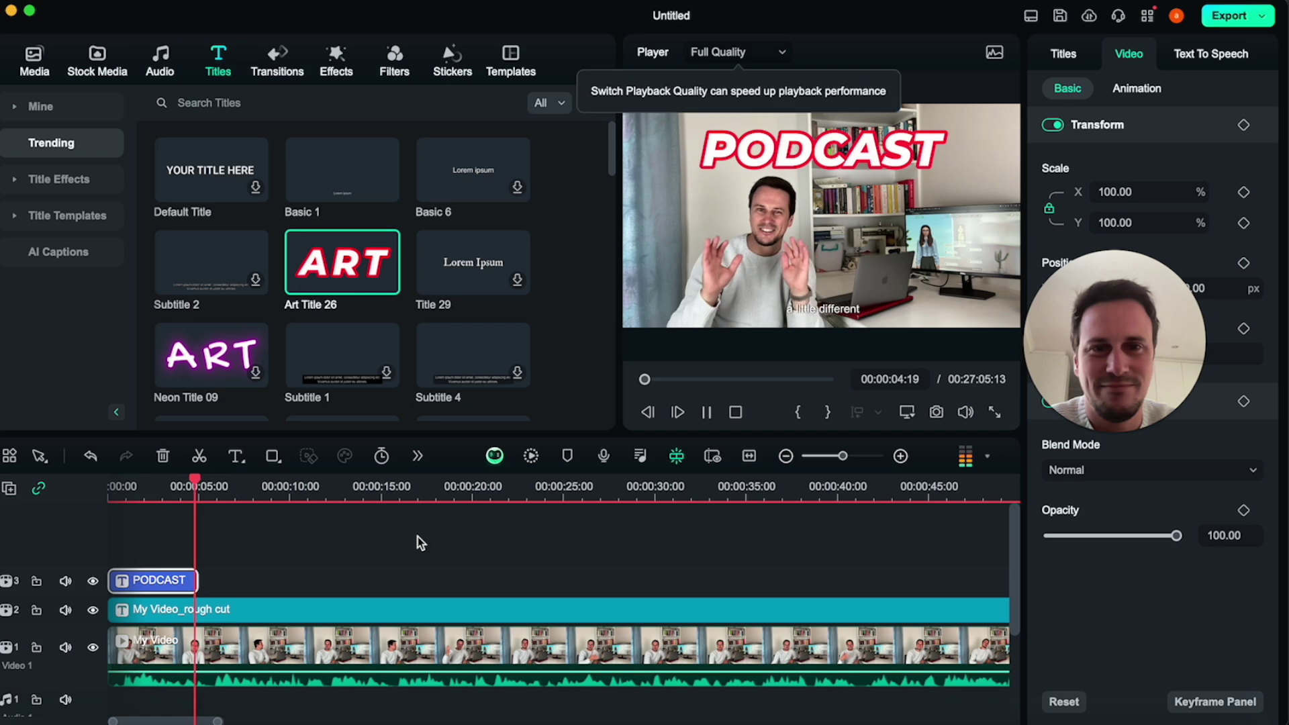
key(space)
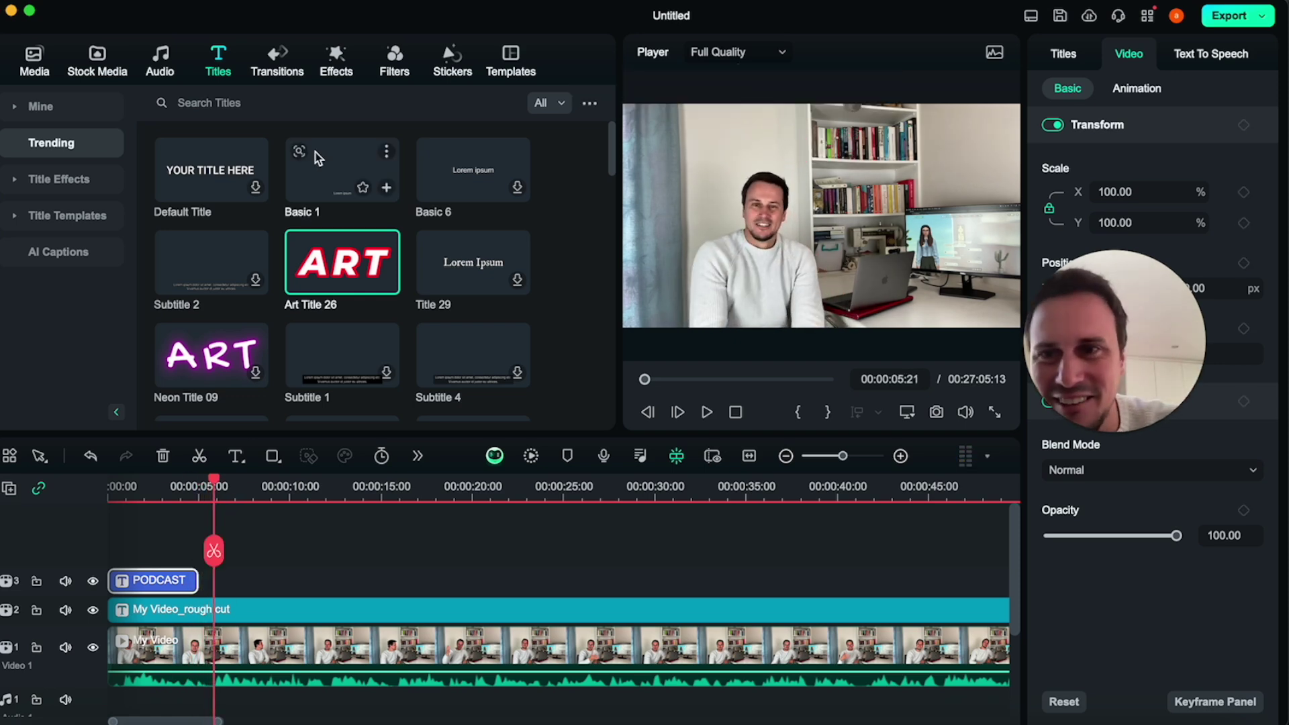
Browse the Title Effects categories, from 3D Titles to the Plain Text collection
scroll(271, 276, down, 5)
scroll(272, 276, down, 3)
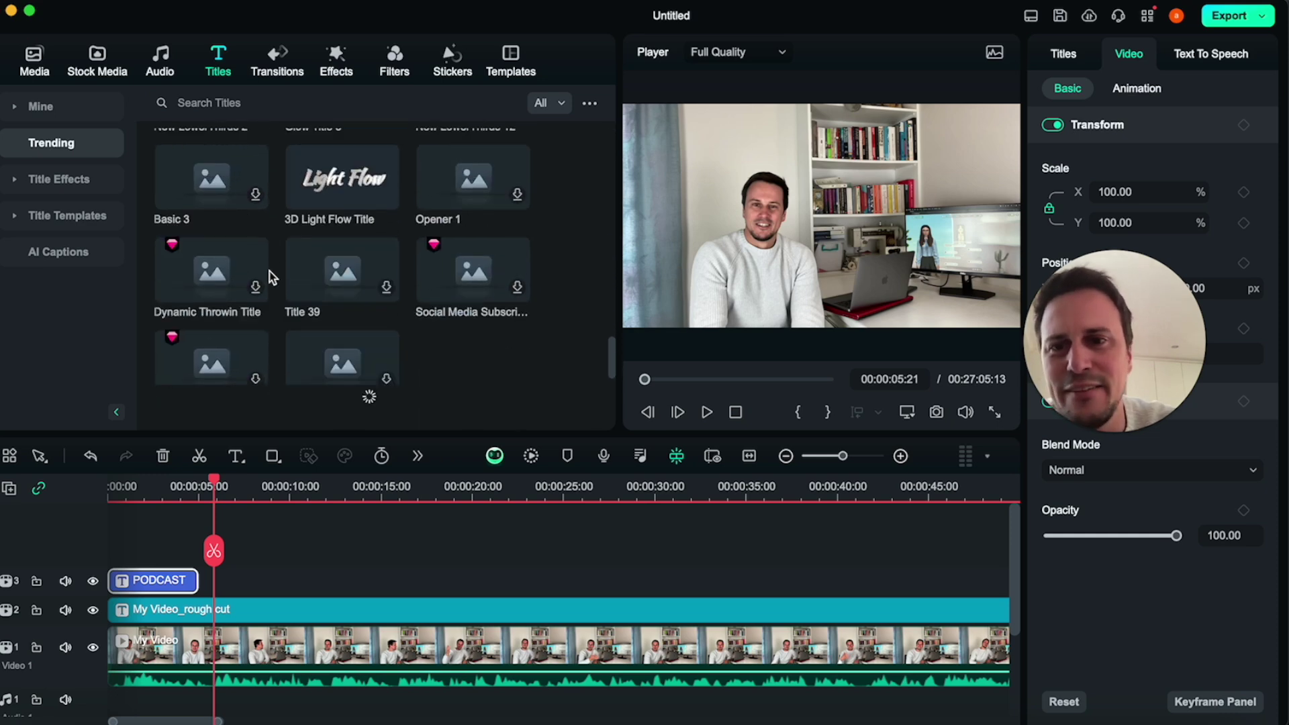
scroll(271, 277, up, 8)
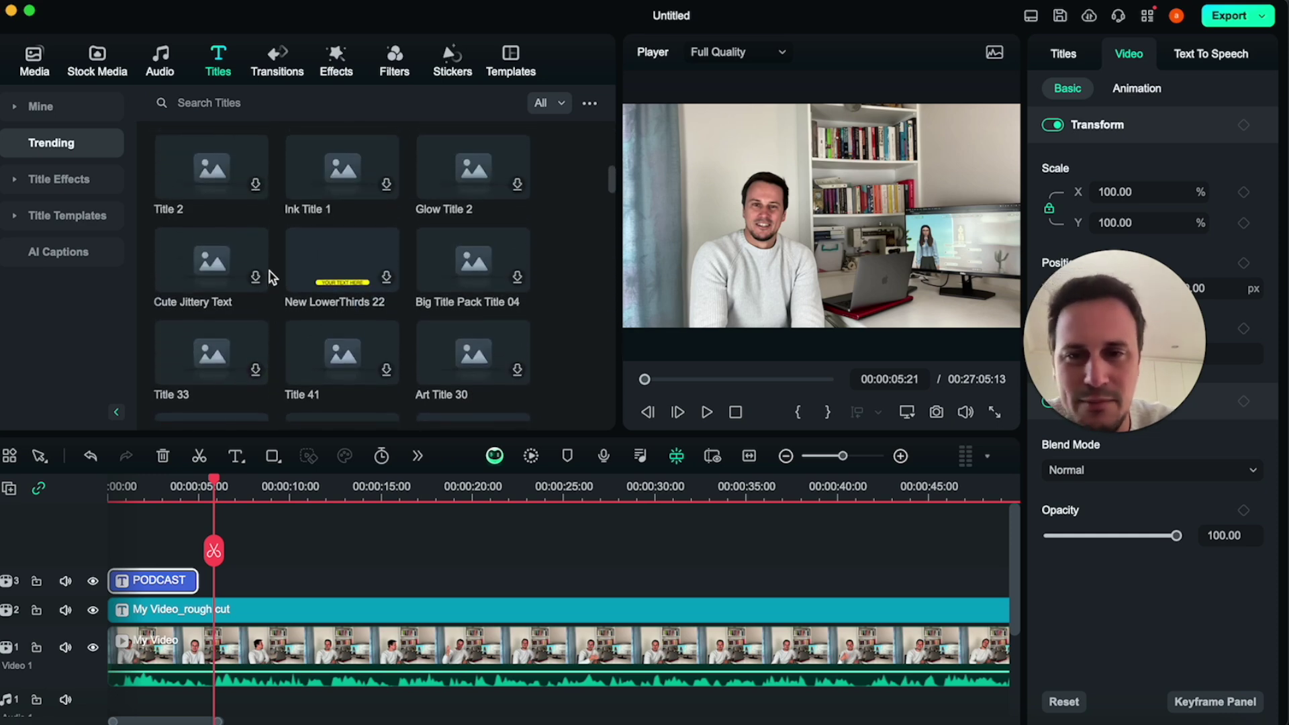
scroll(272, 277, up, 1)
click(63, 188)
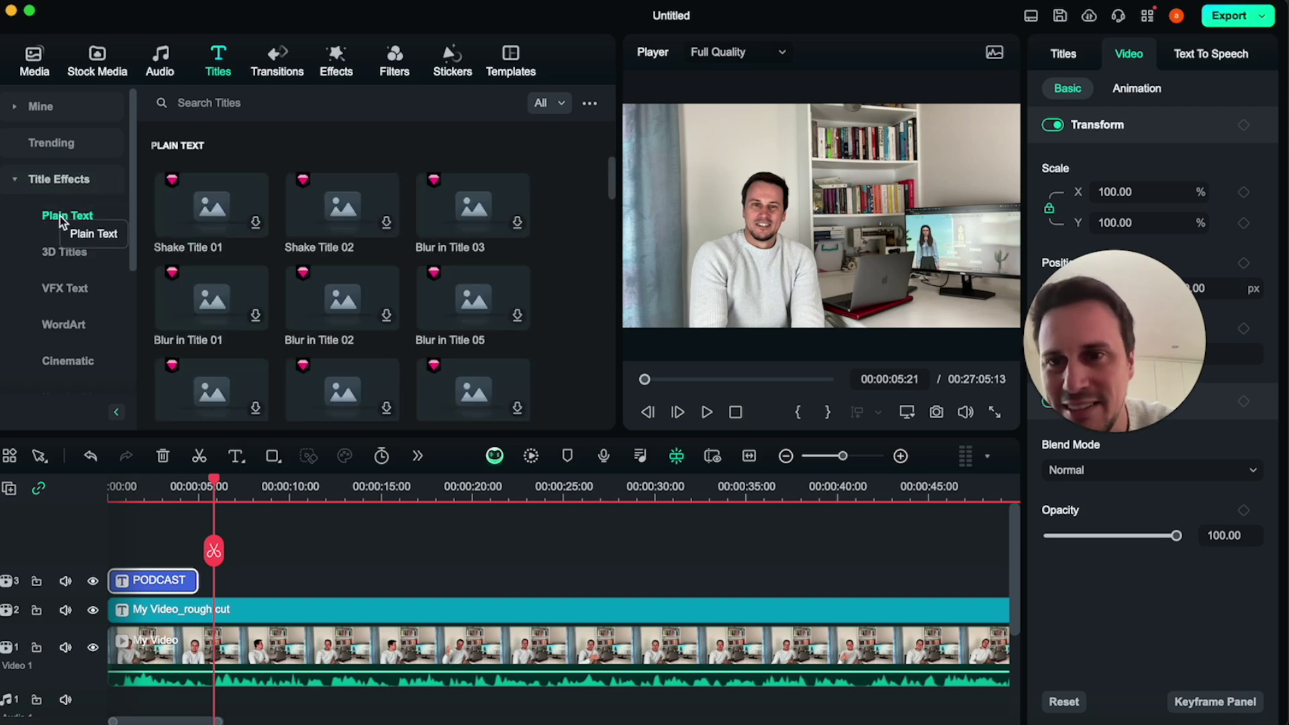
click(65, 256)
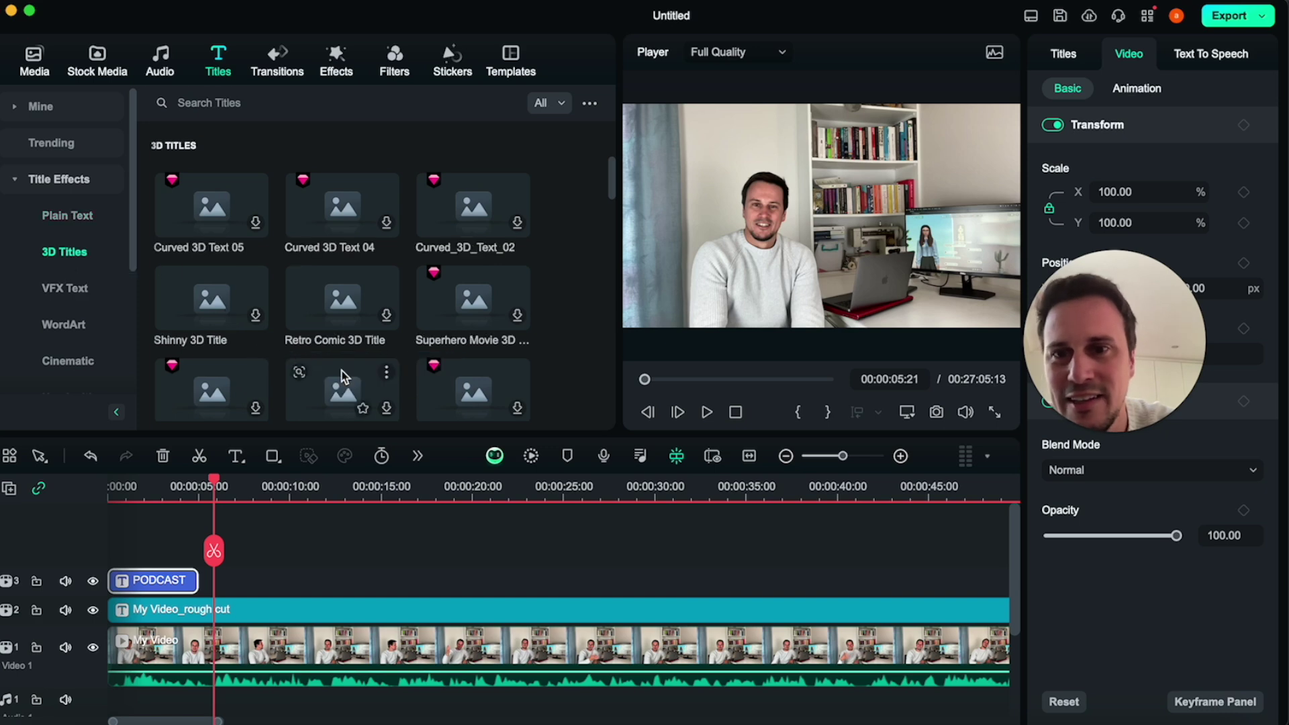
click(78, 222)
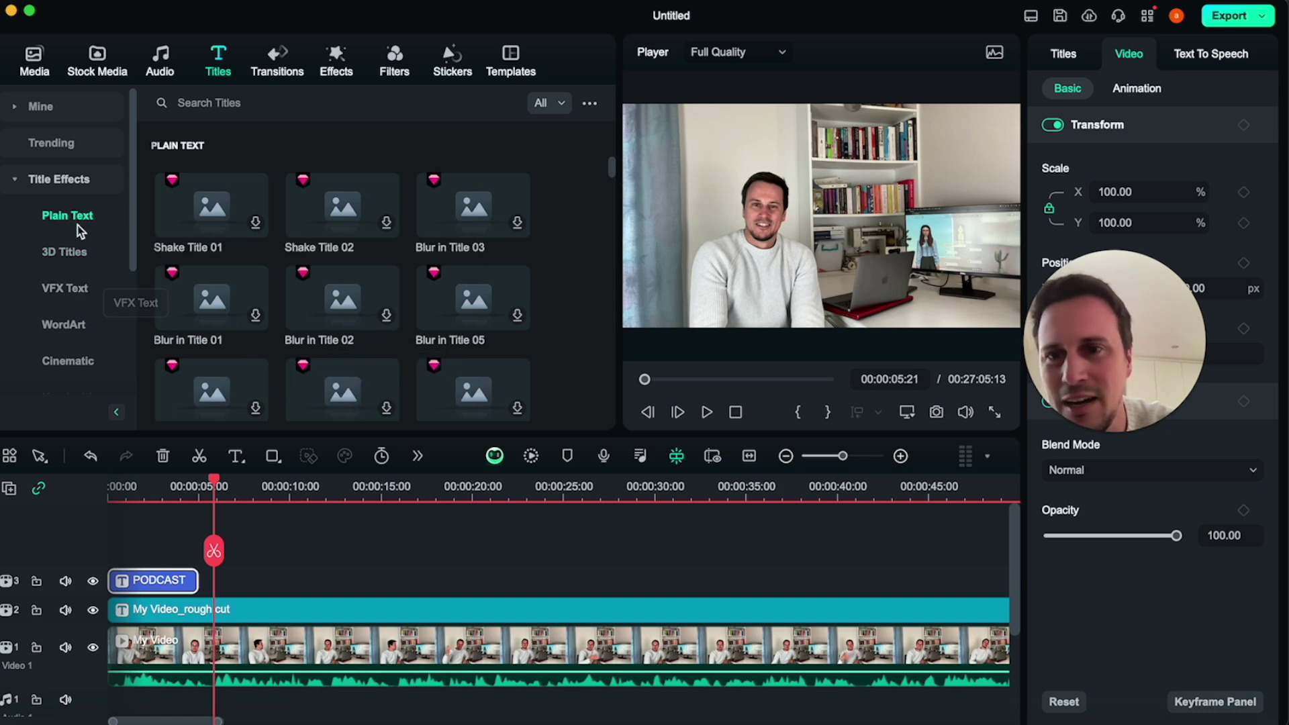
scroll(411, 299, down, 5)
scroll(409, 296, up, 5)
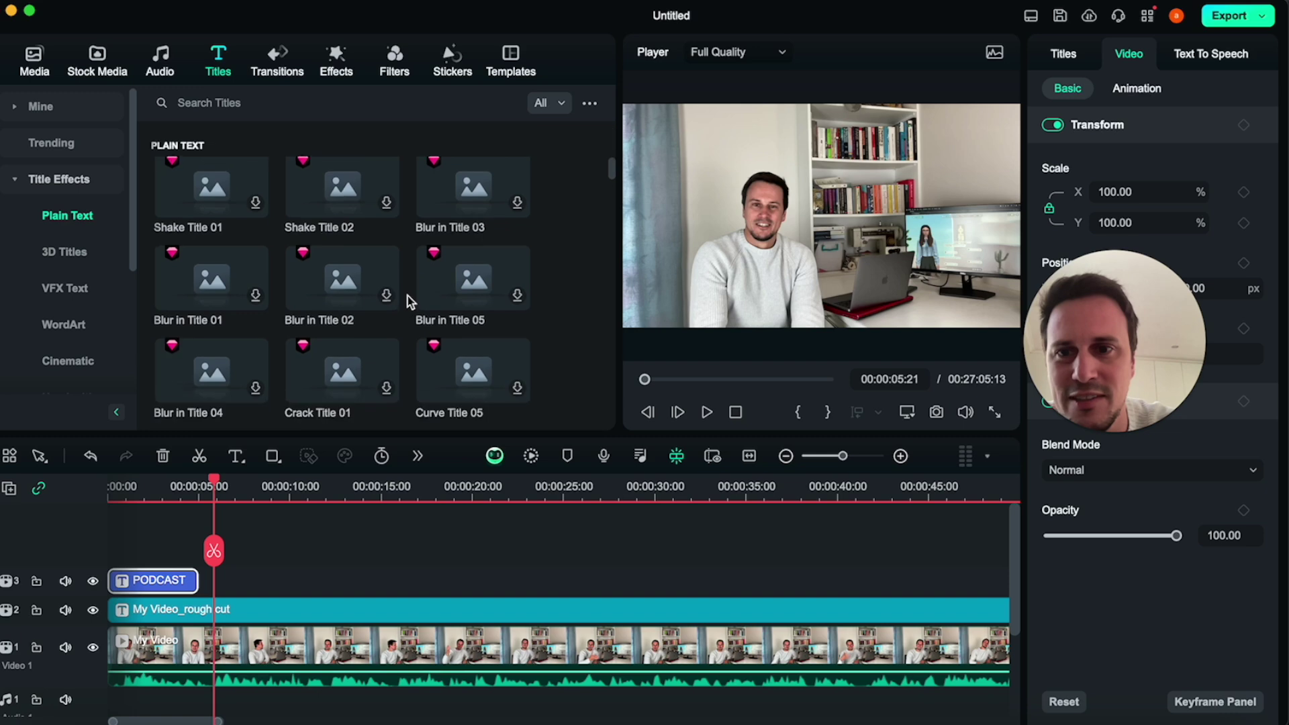
click(278, 62)
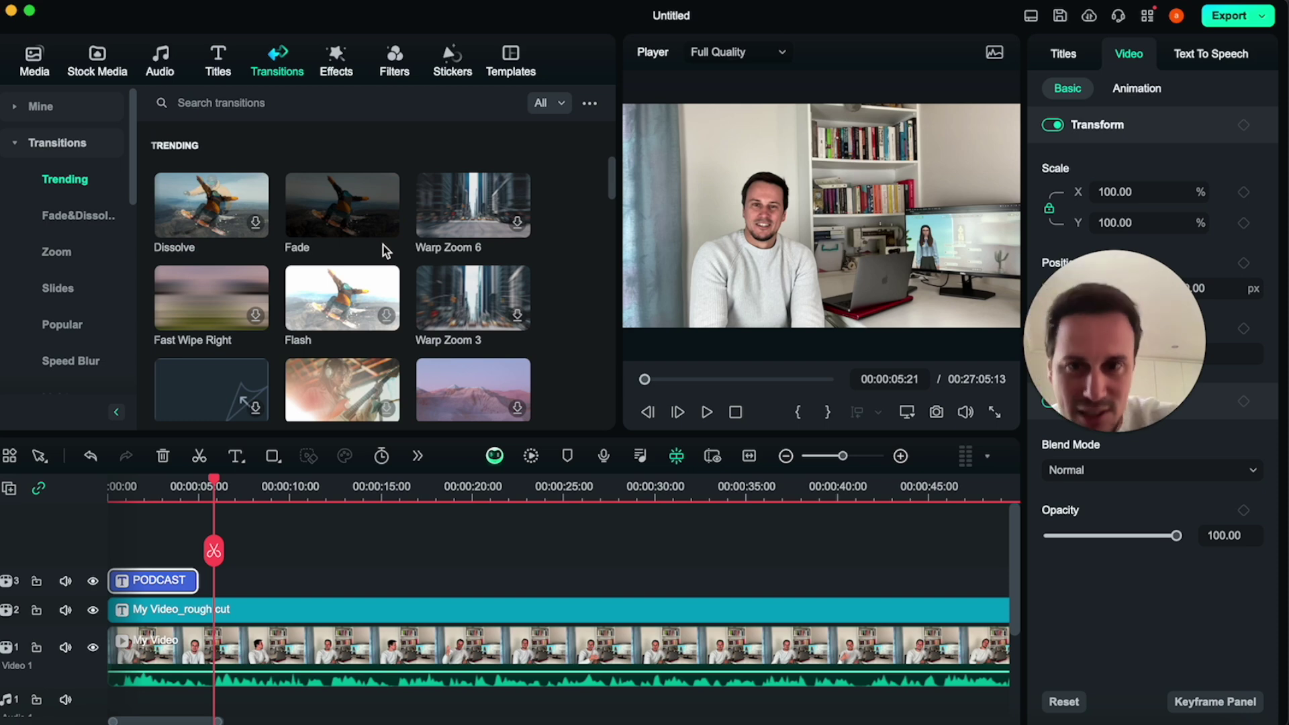
Split the video clips at the playhead at 00:00:05:21
scroll(386, 252, down, 3)
scroll(383, 250, up, 3)
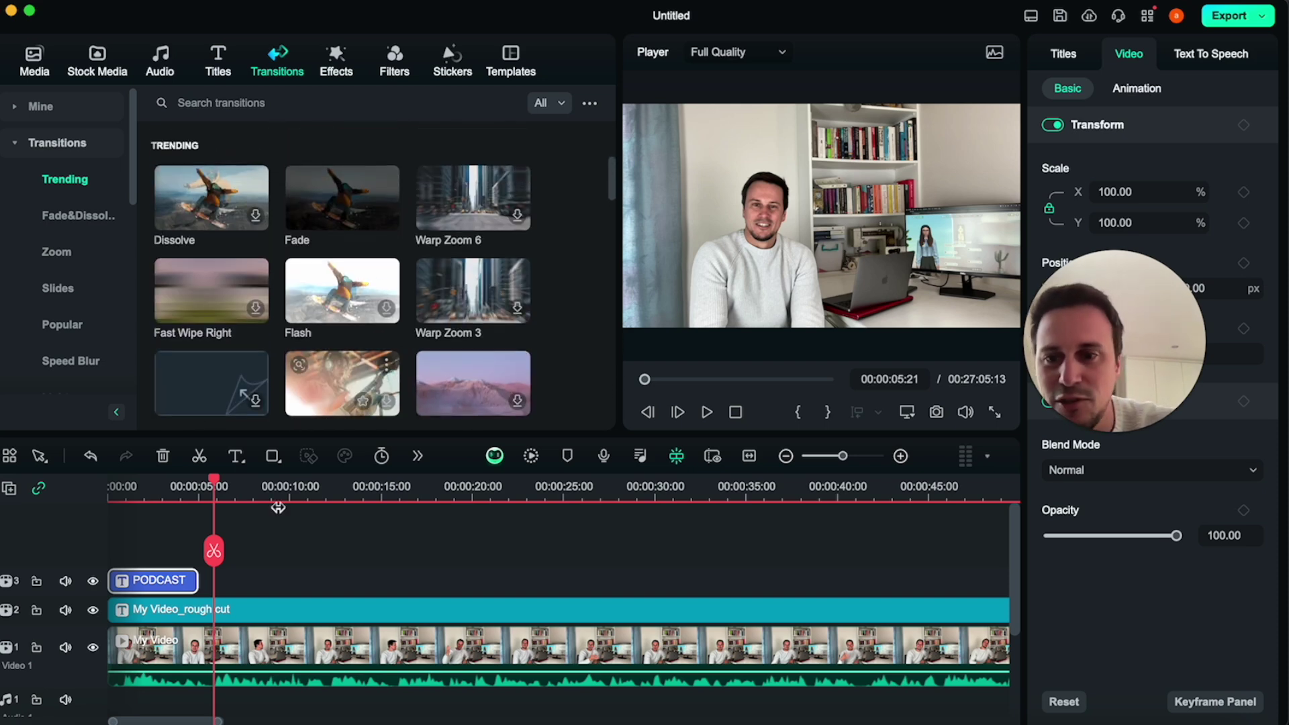
click(201, 581)
click(214, 550)
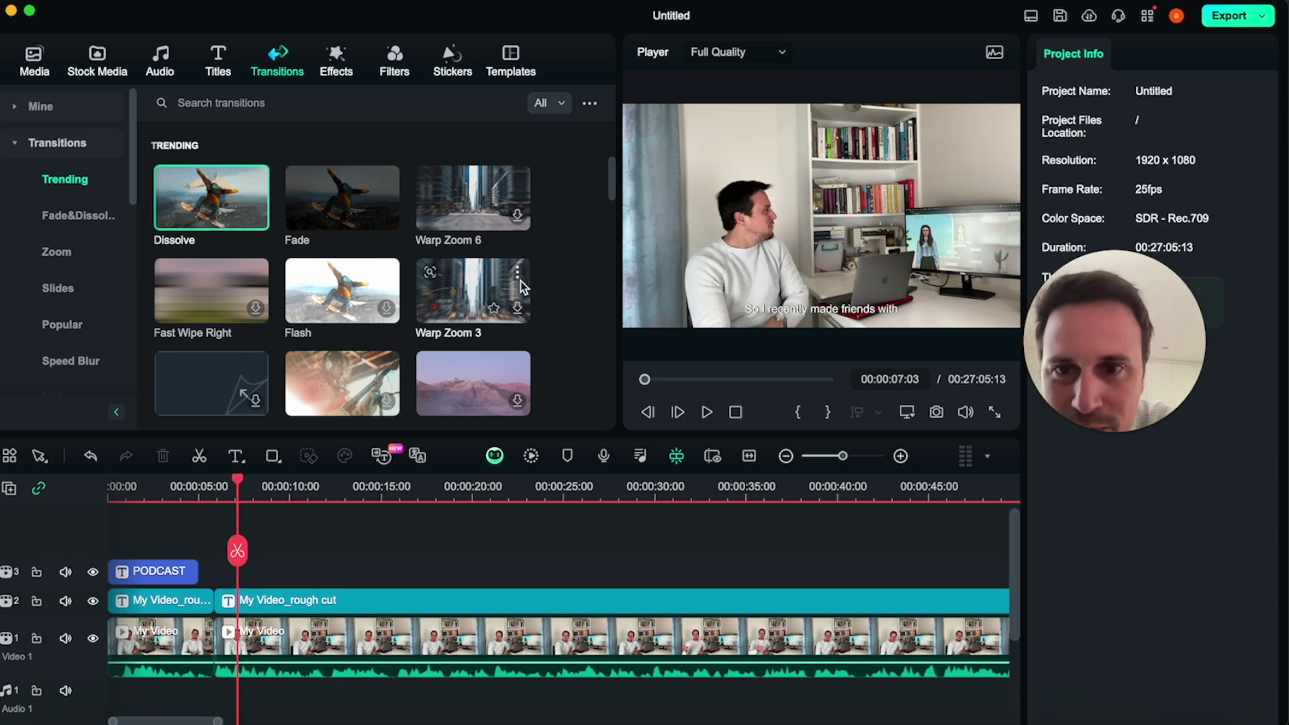
Place a 2-second Zoom transition on the cut and review it
scroll(521, 280, down, 5)
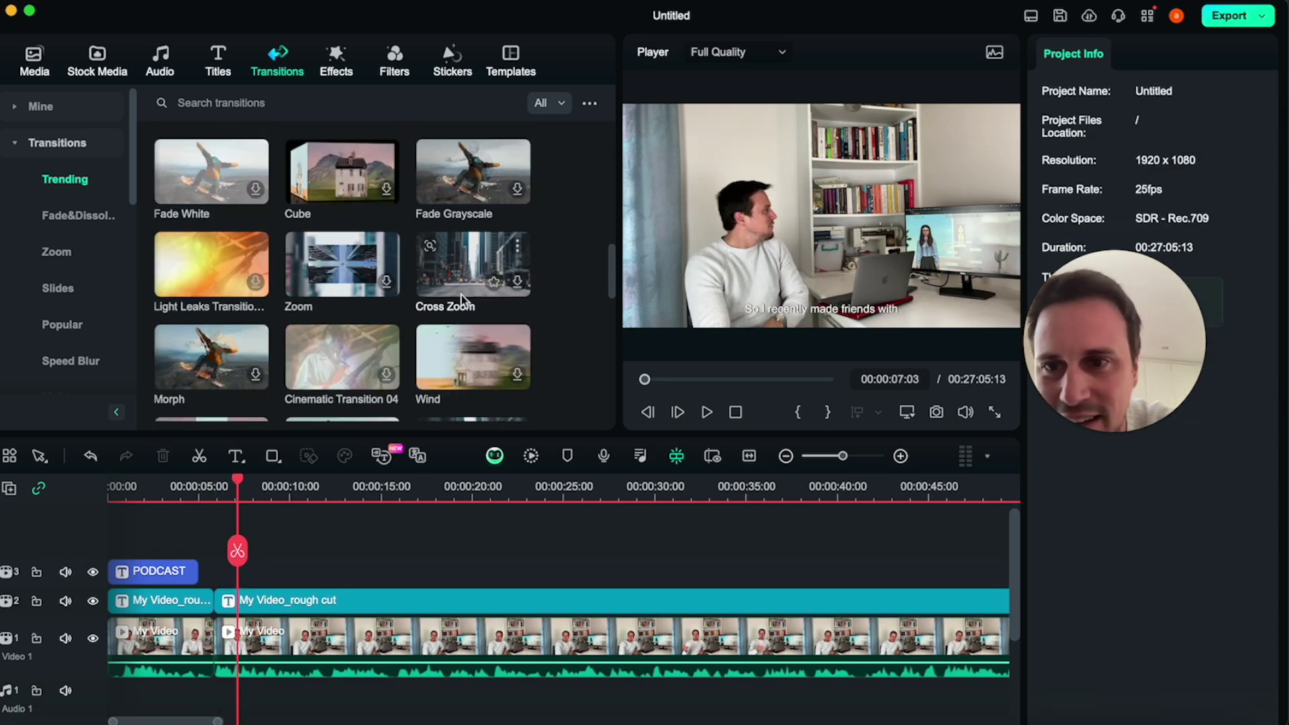
drag(345, 263, 184, 630)
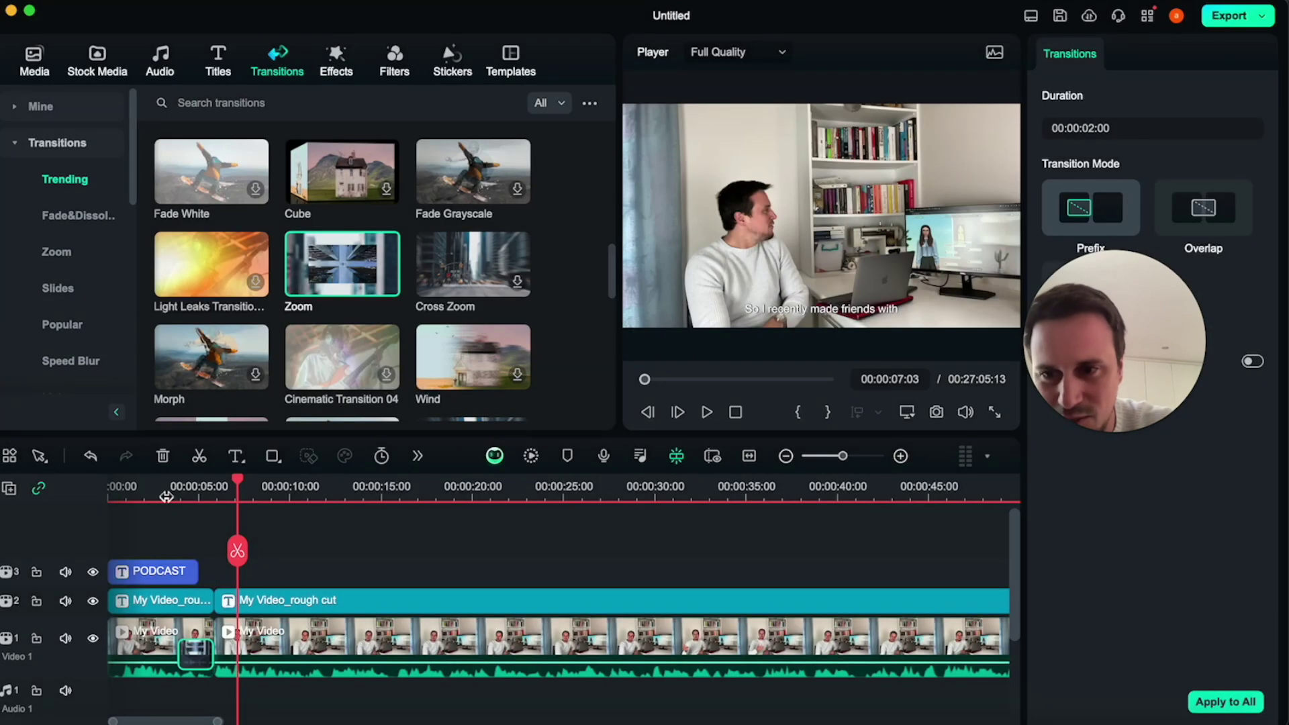
click(168, 497)
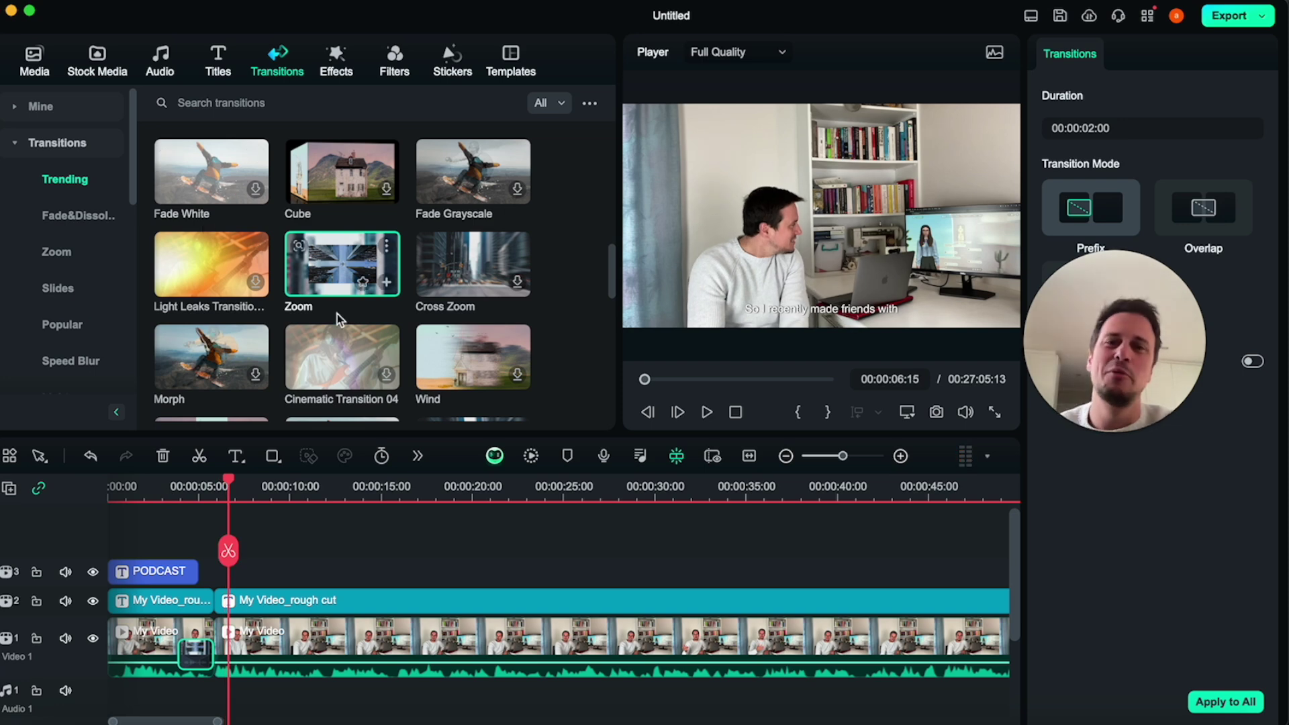
scroll(339, 318, down, 15)
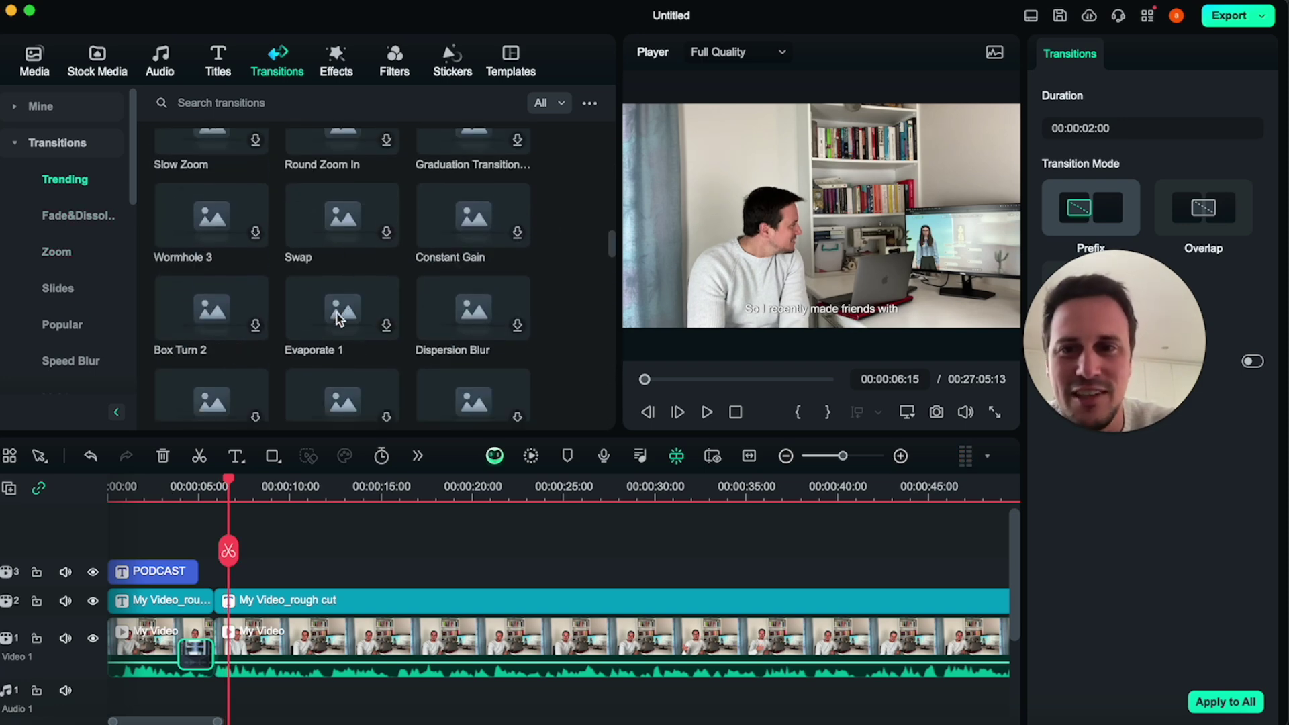
scroll(339, 319, up, 15)
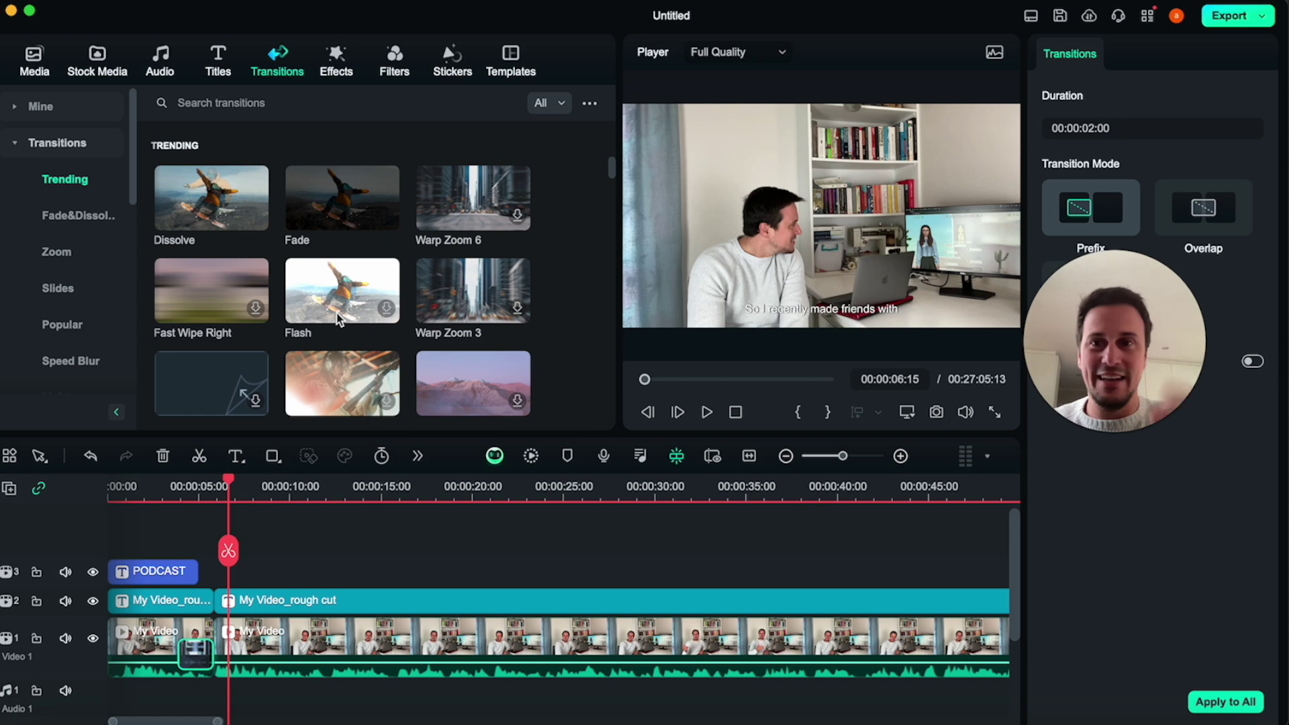
click(344, 51)
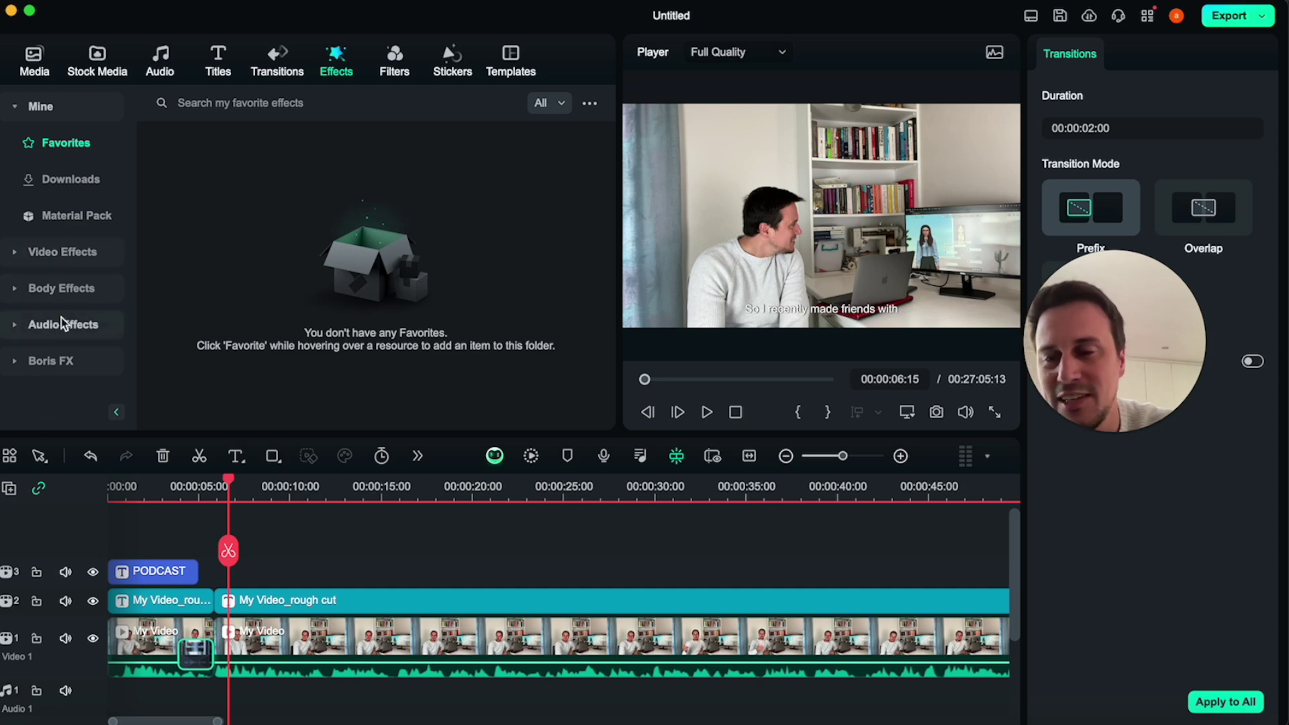
Browse trending effects, preview the Chipmunk Voice Changer effect, and view Body Effects
click(65, 255)
scroll(67, 270, down, 5)
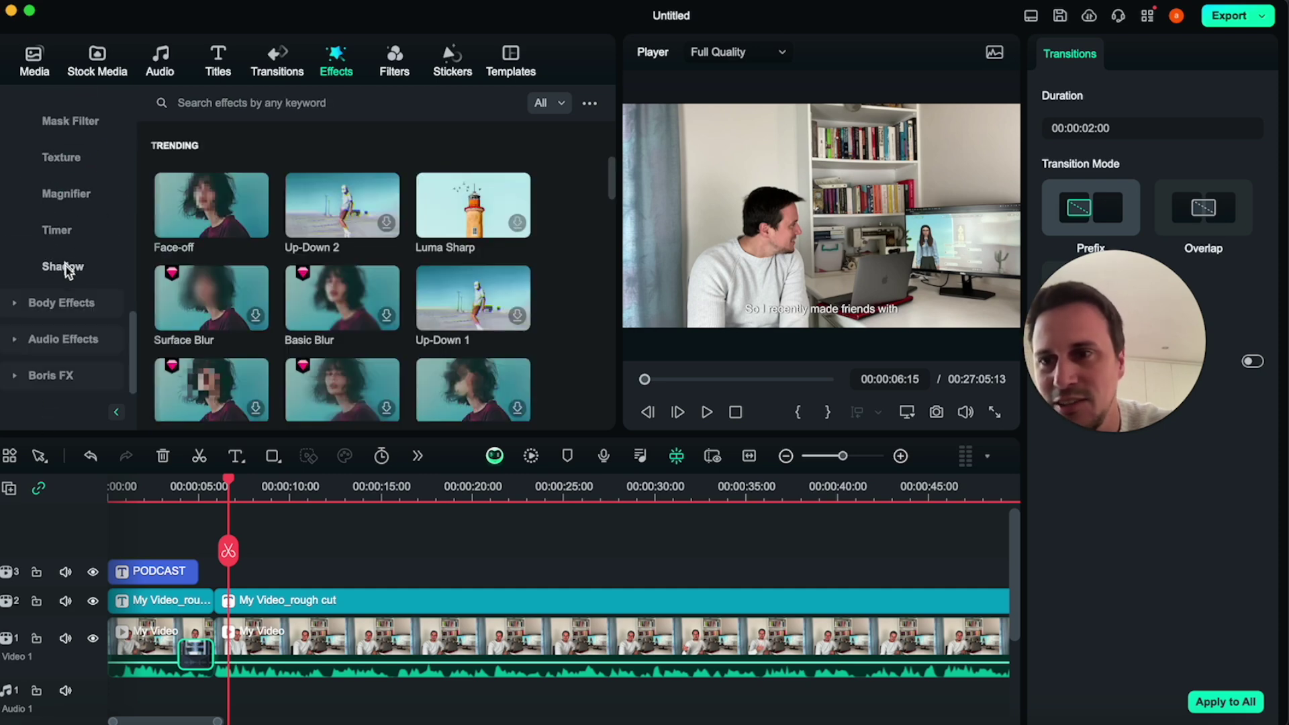
click(59, 339)
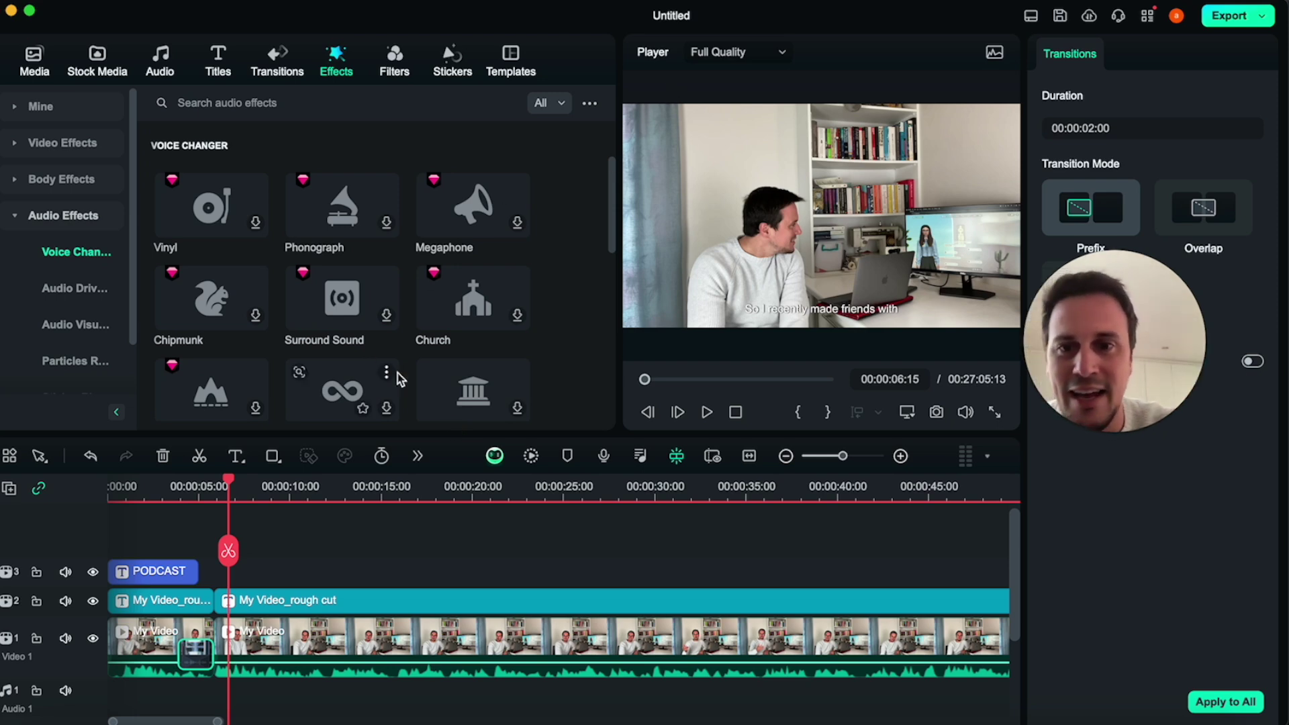
click(216, 321)
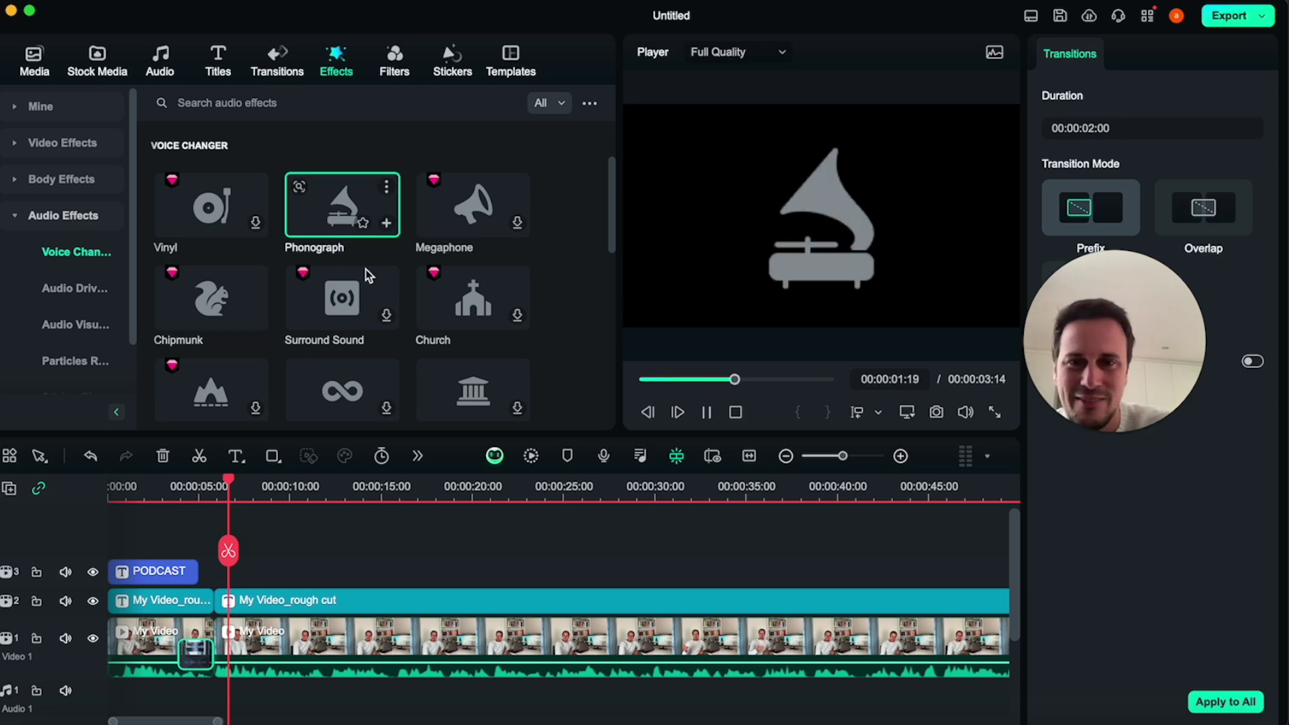
scroll(369, 282, down, 10)
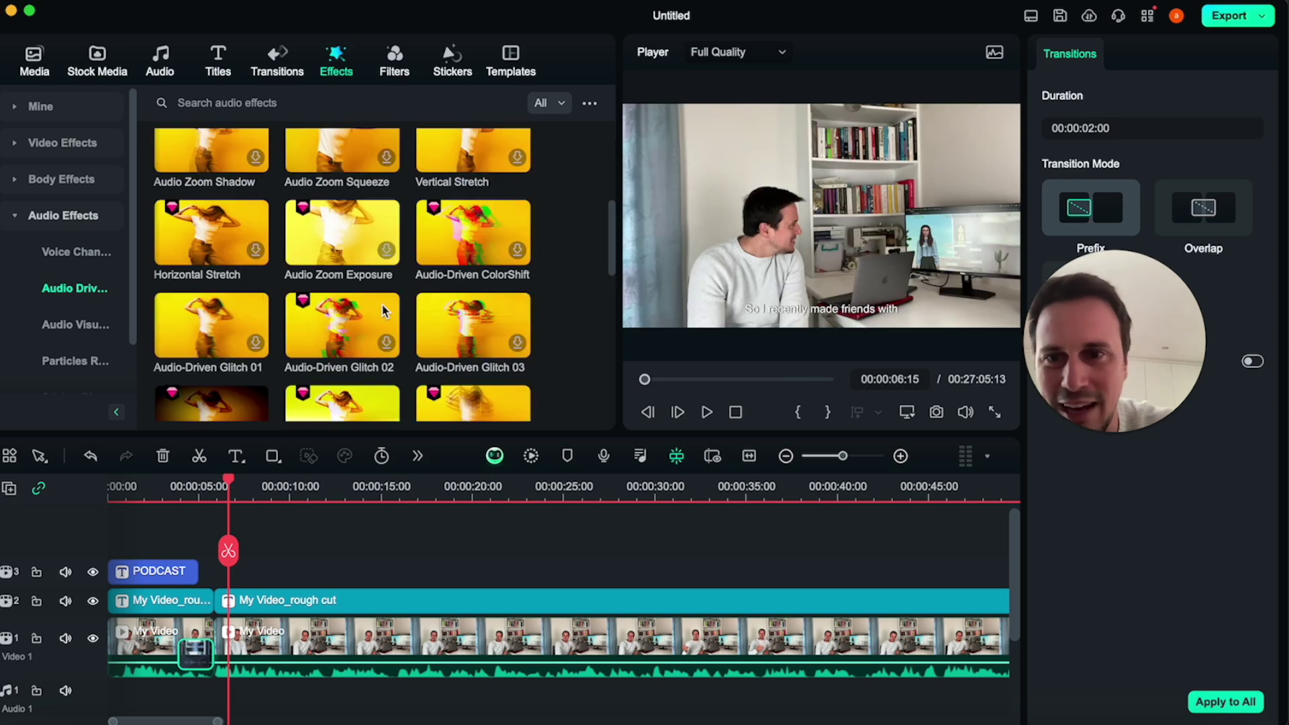
scroll(385, 310, up, 8)
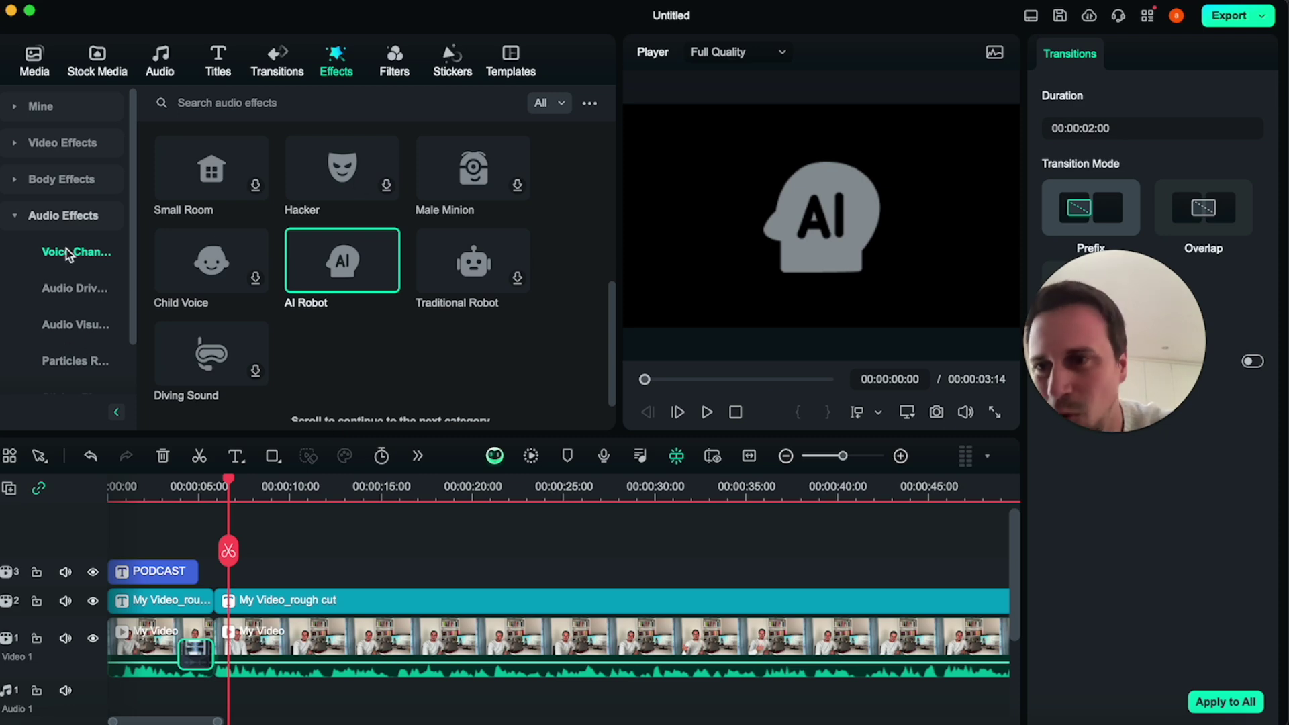
click(82, 180)
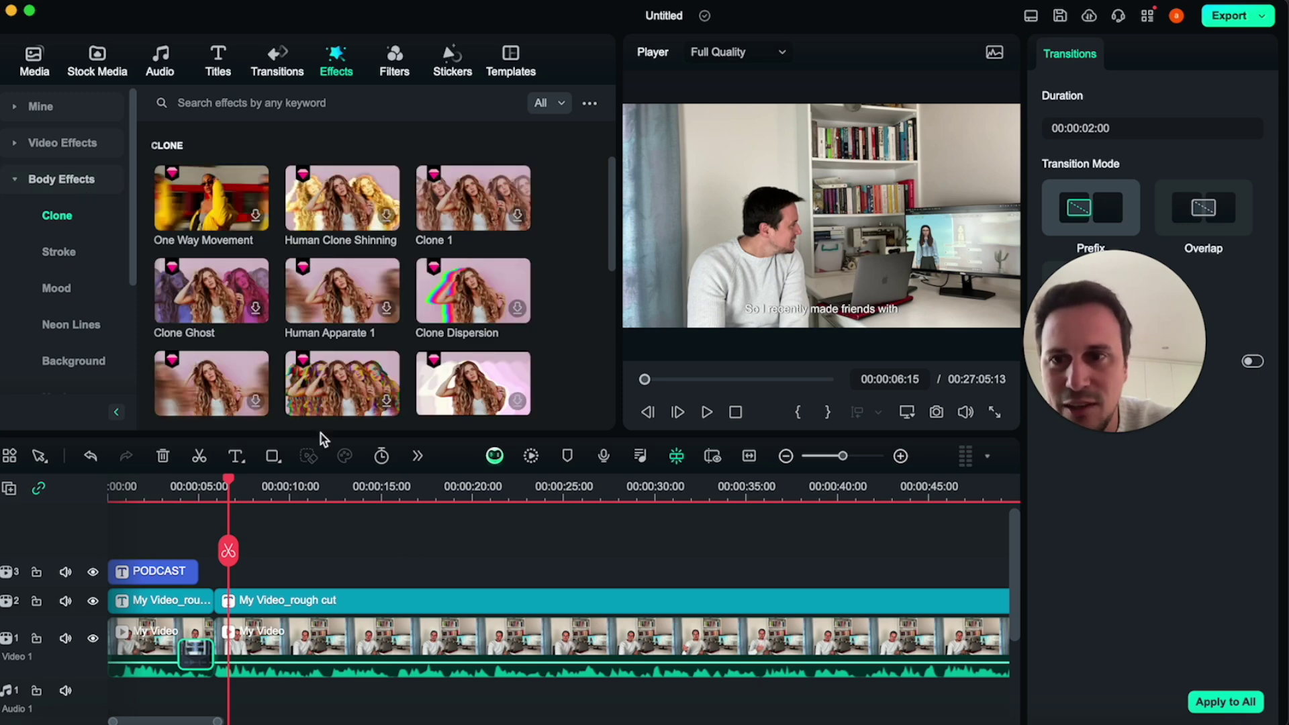
click(393, 67)
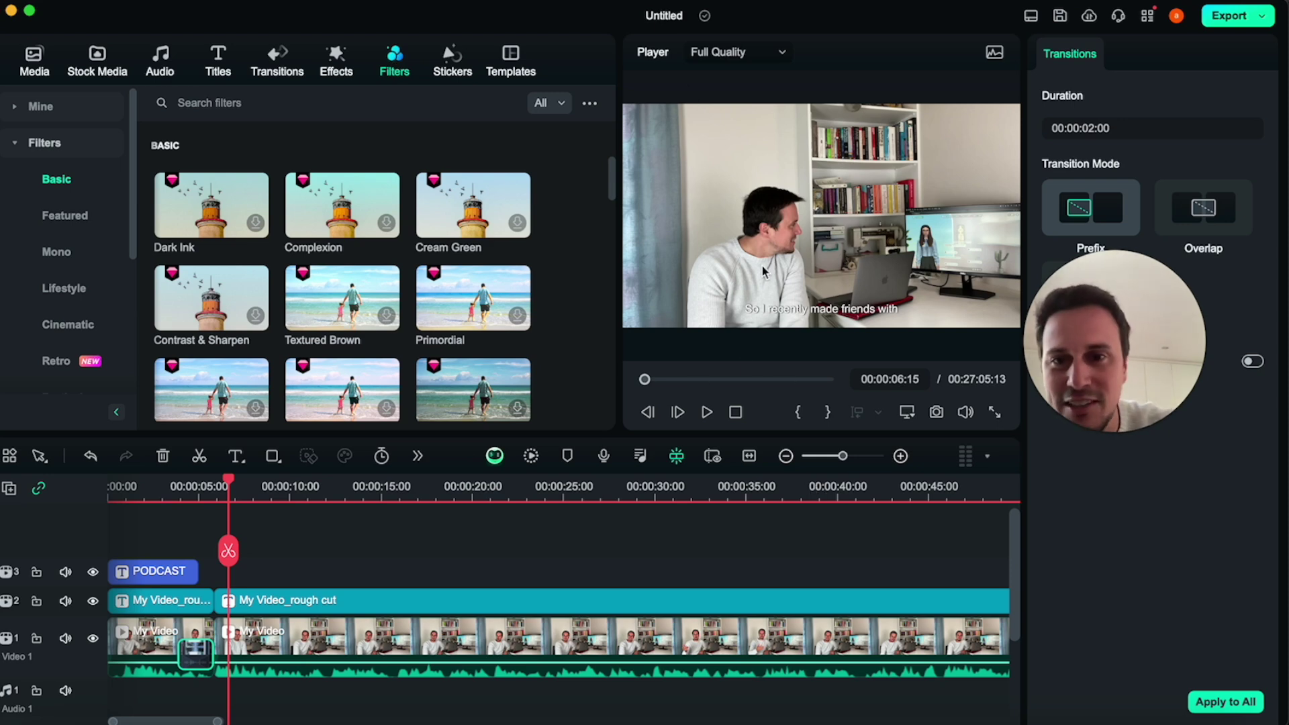
Apply the Basic Contrast & Sharpen filter to the My Video clip and play it from 00:00:03:11
scroll(391, 381, down, 5)
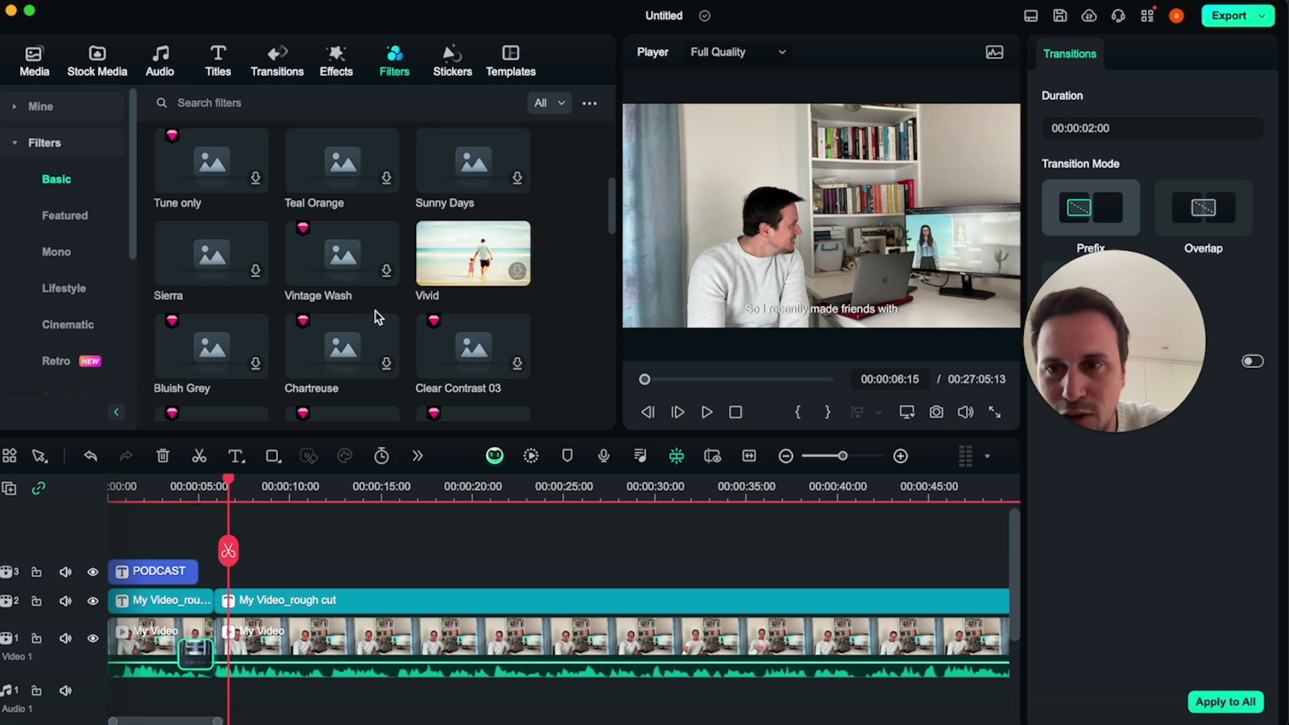
scroll(377, 316, up, 5)
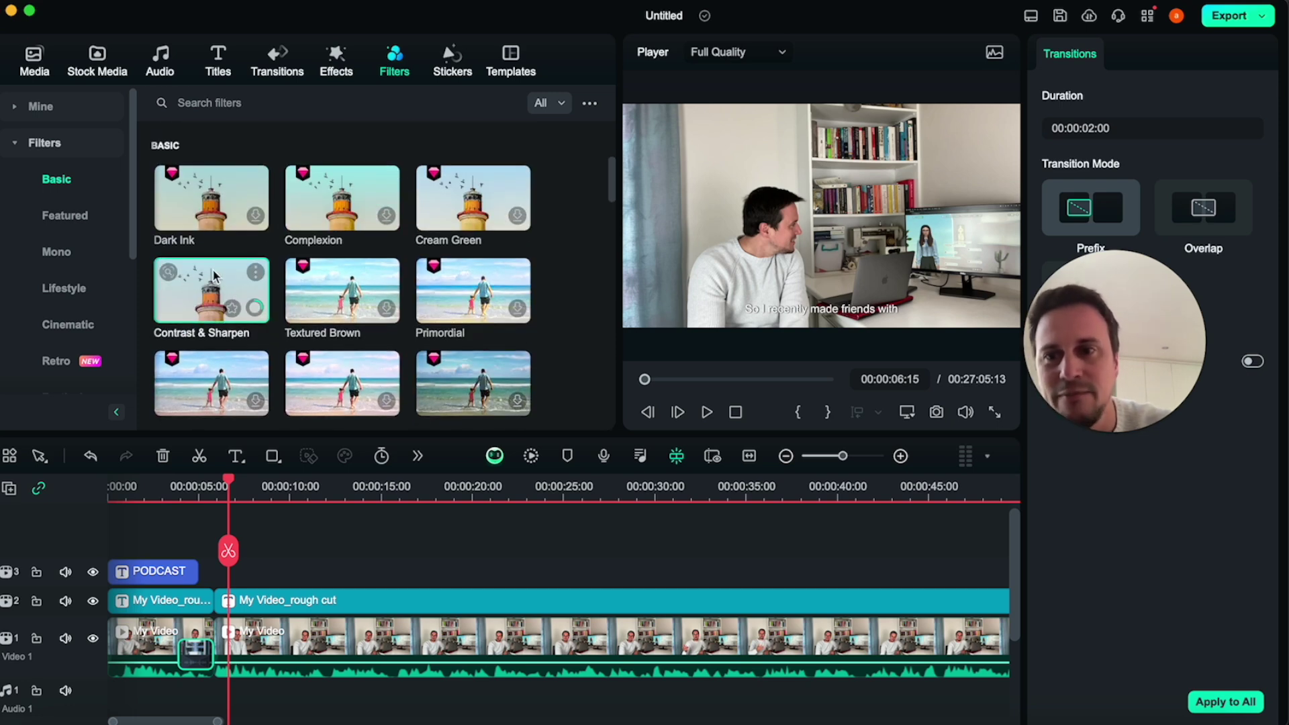
drag(310, 520, 282, 636)
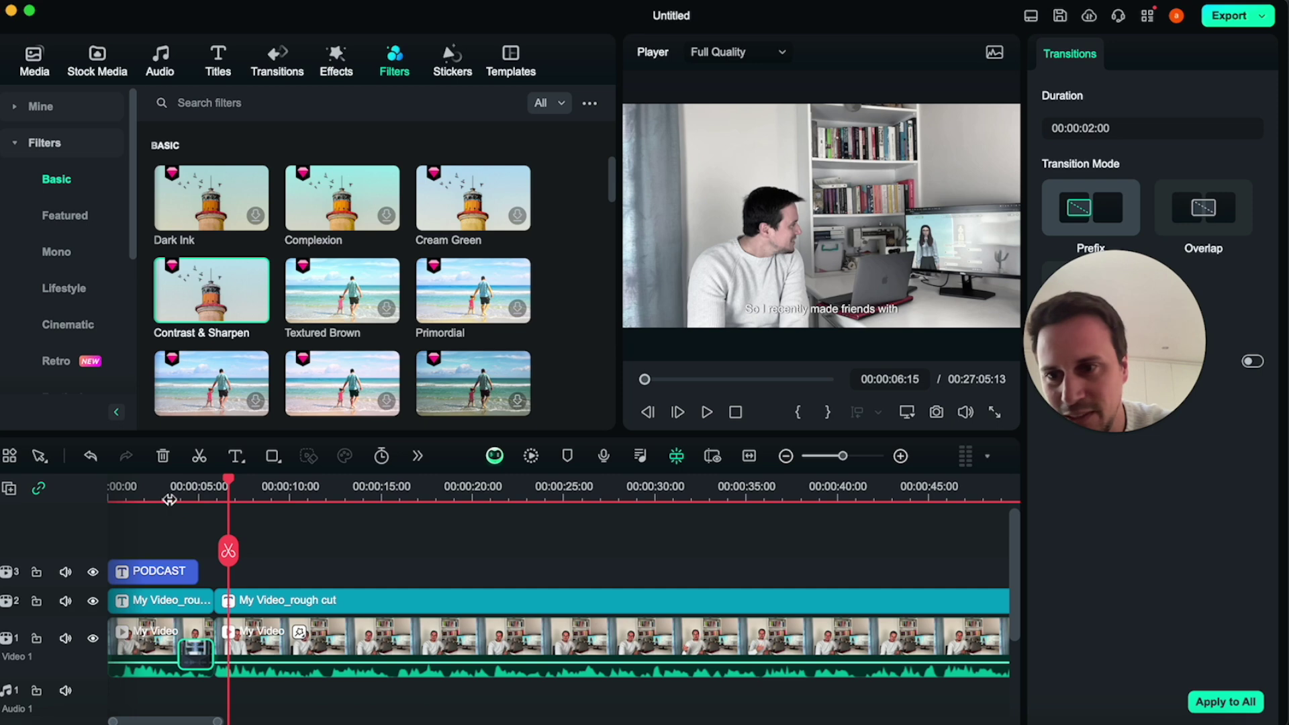
click(169, 496)
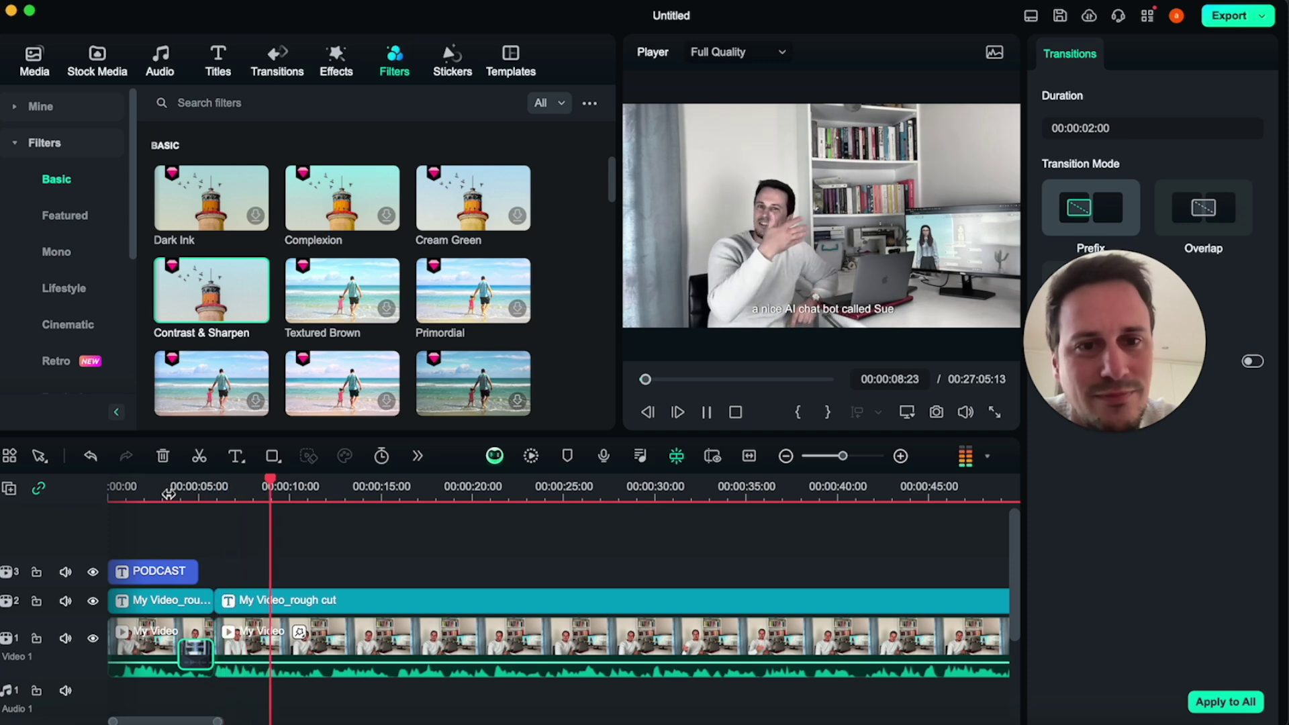
key(space)
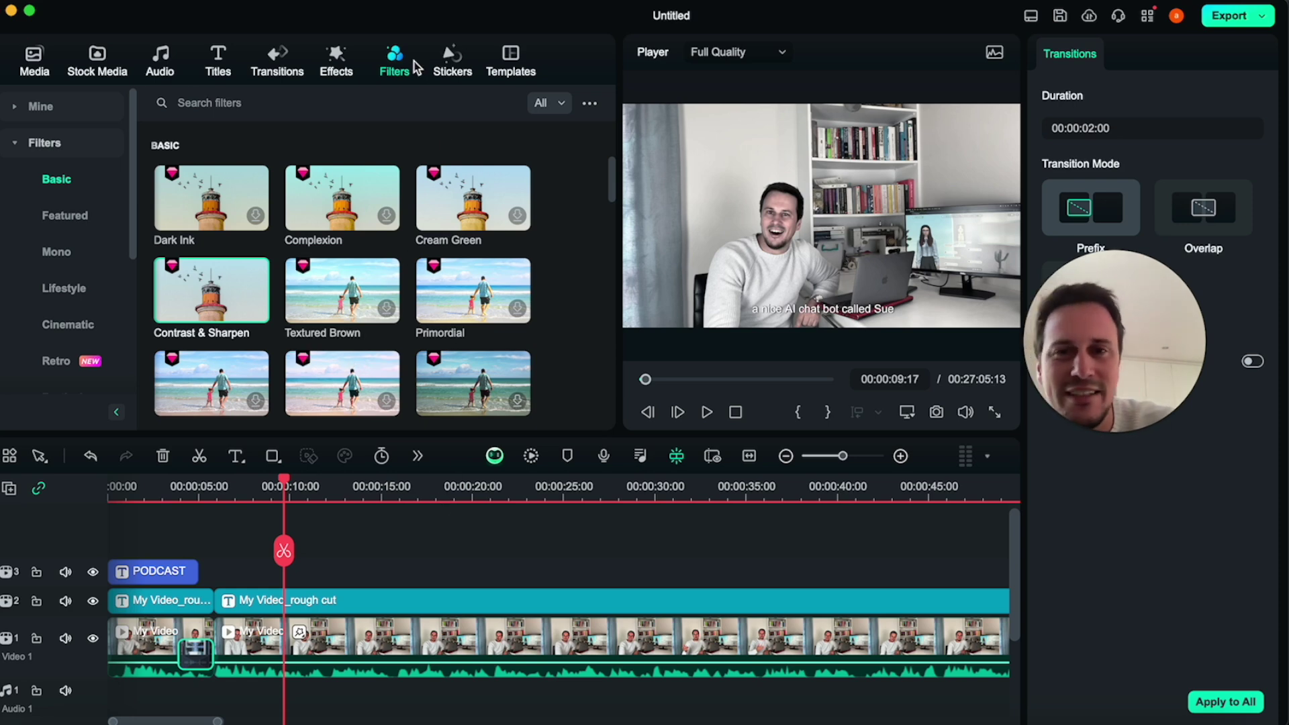
Look through the AI Sticker generator and the Trending stickers collection
click(457, 73)
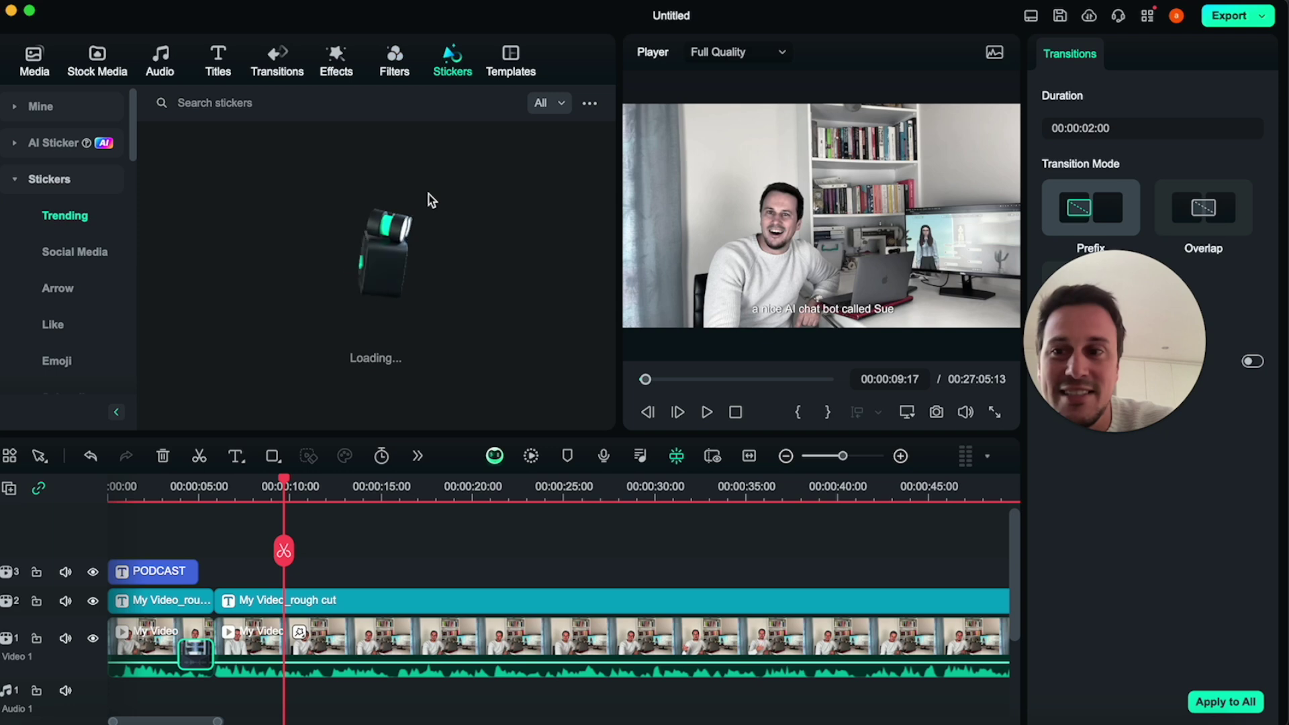
click(66, 142)
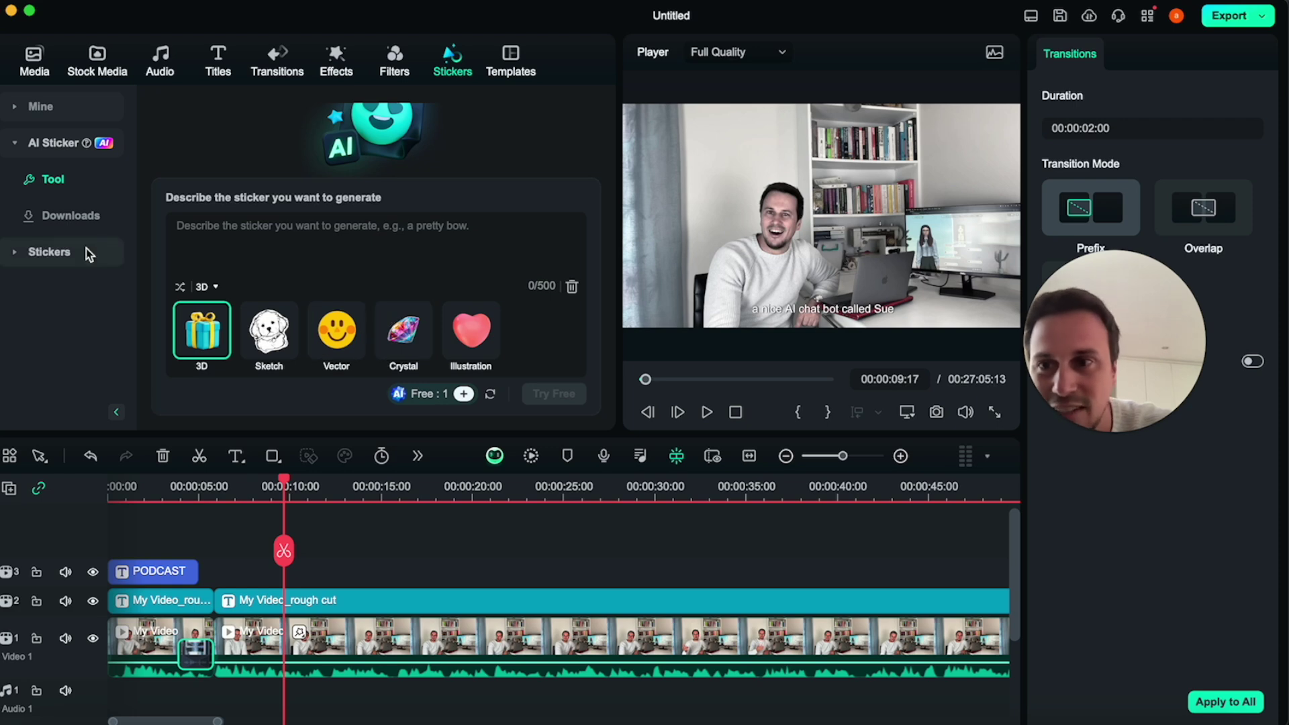
click(50, 253)
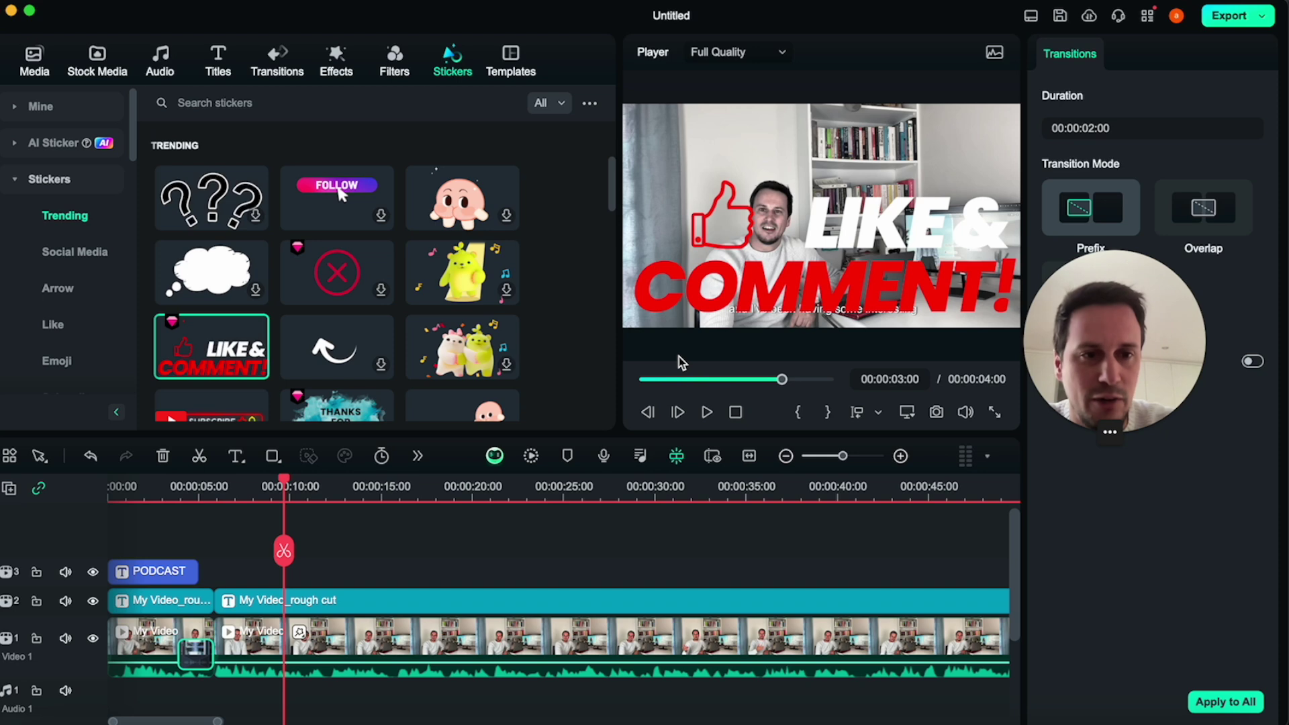
click(500, 67)
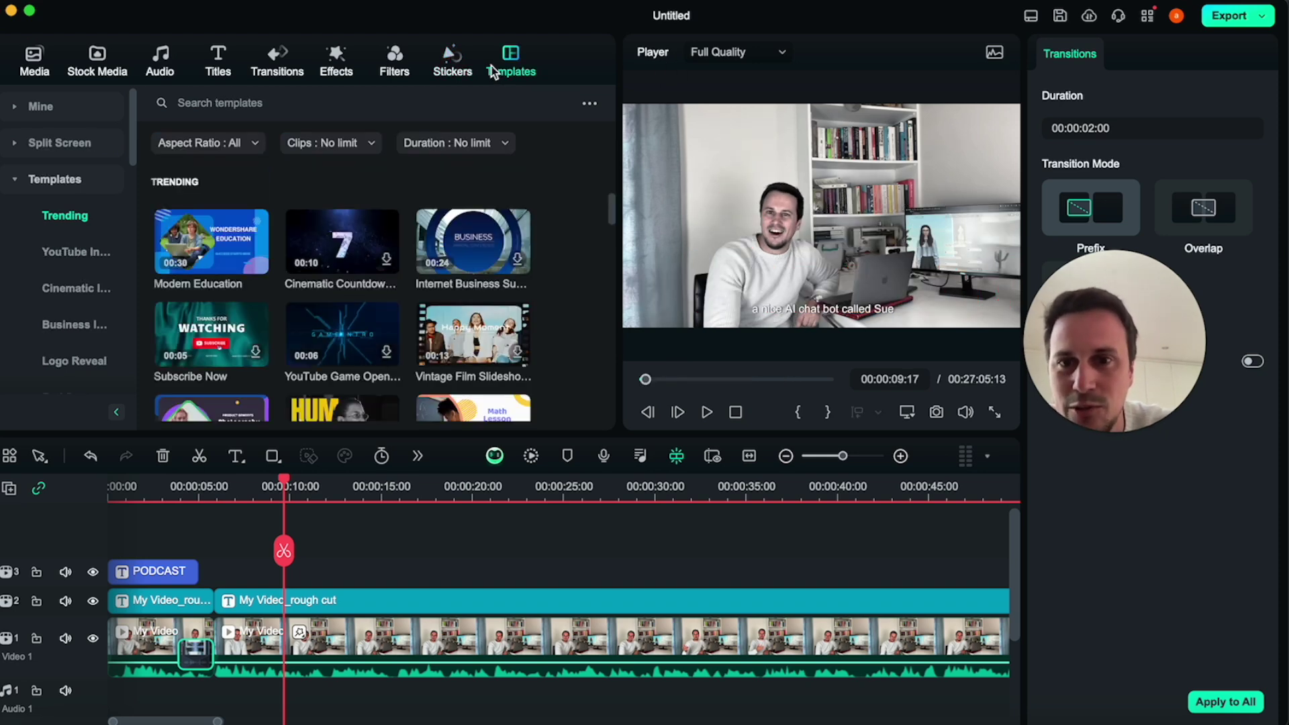
Preview the Cinematic Countdown template from Trending and turn the system volume down
scroll(272, 366, down, 3)
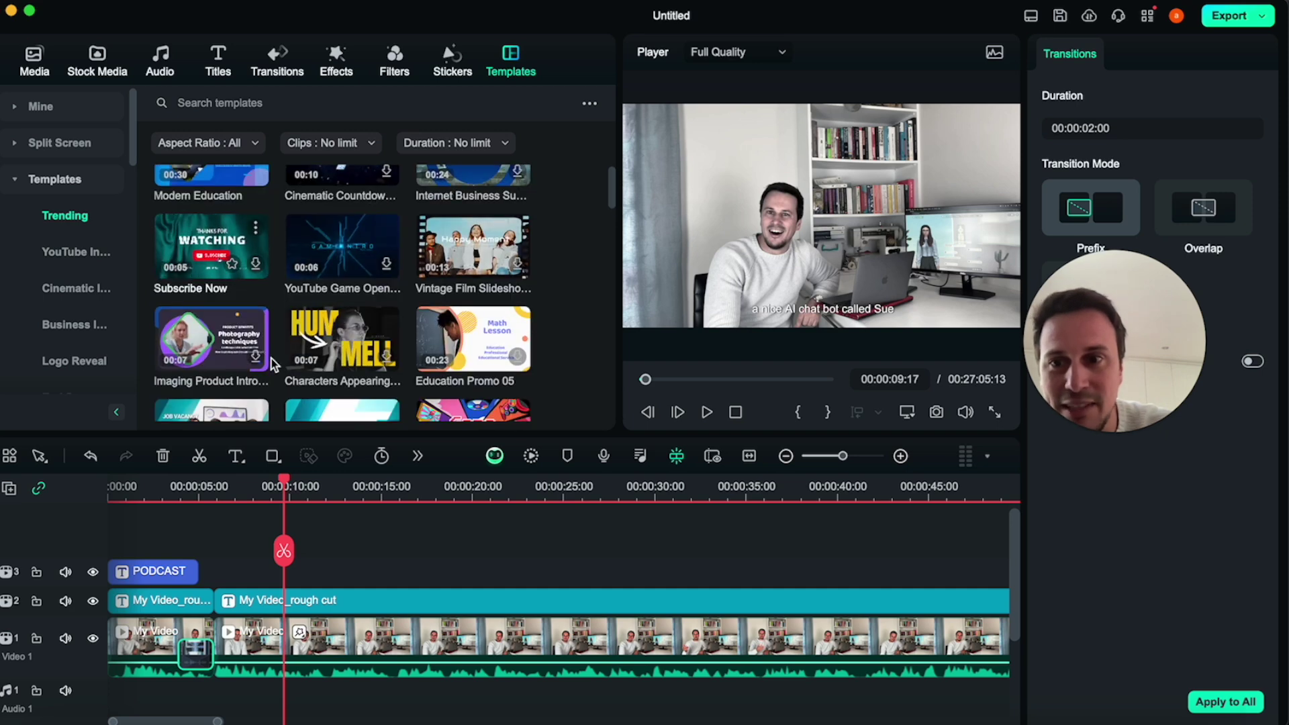
scroll(412, 259, down, 5)
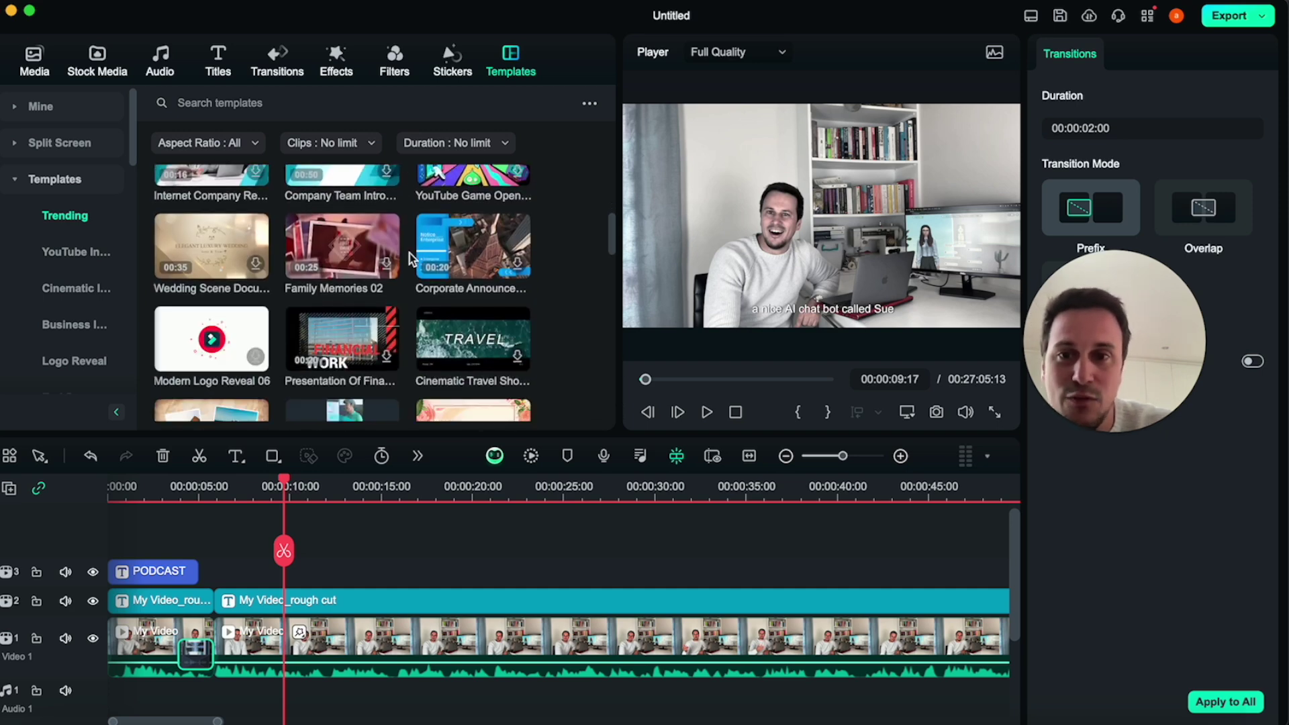
scroll(412, 259, up, 8)
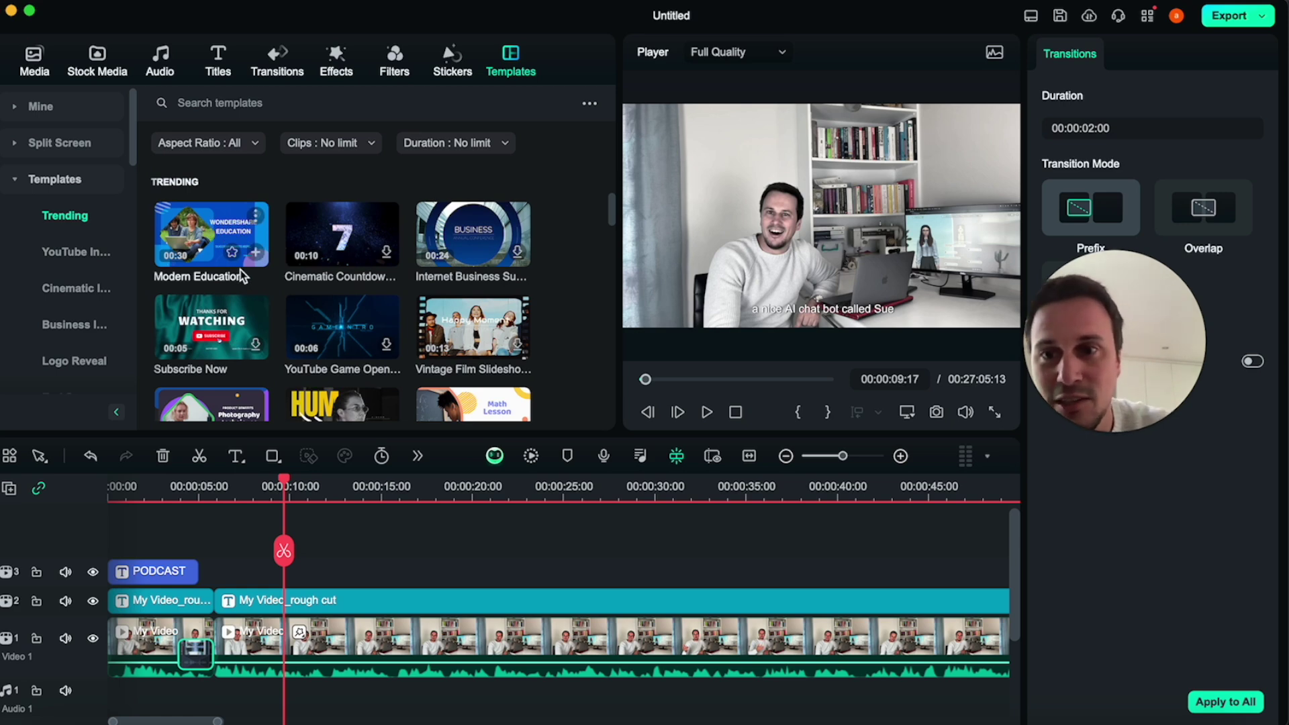
click(314, 229)
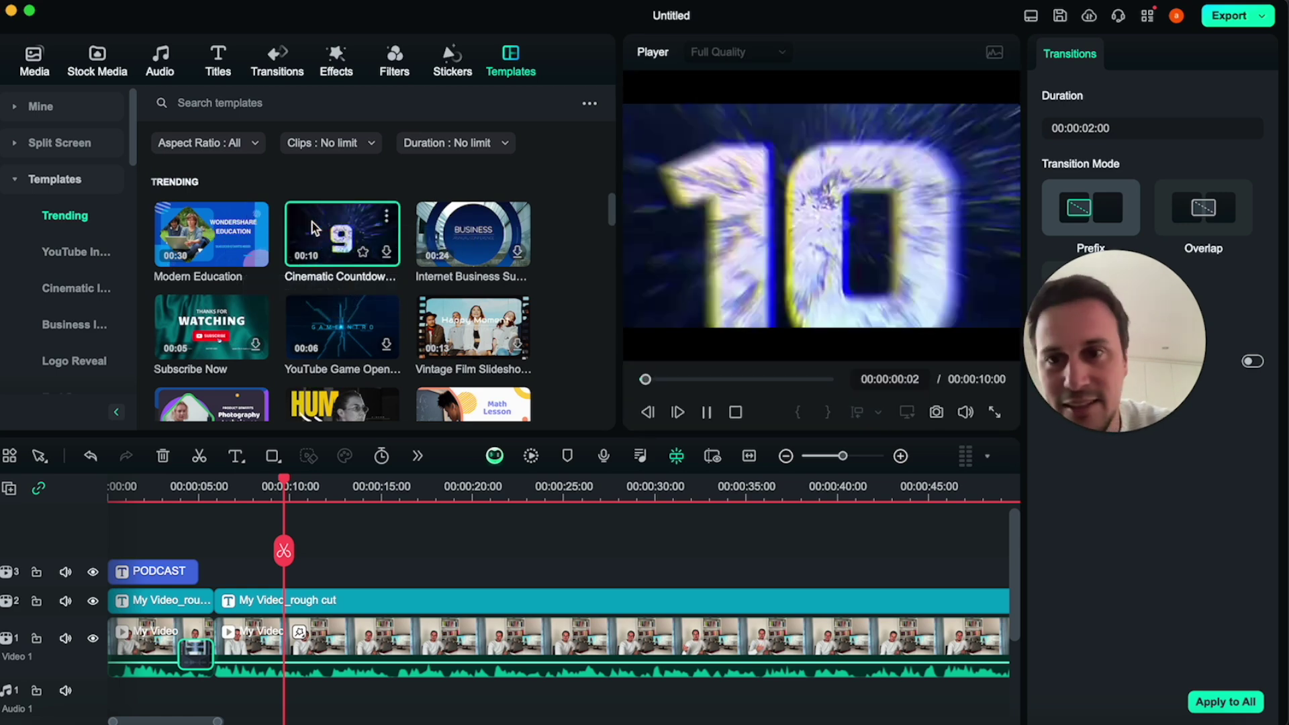
key(XF86AudioRaiseVolume)
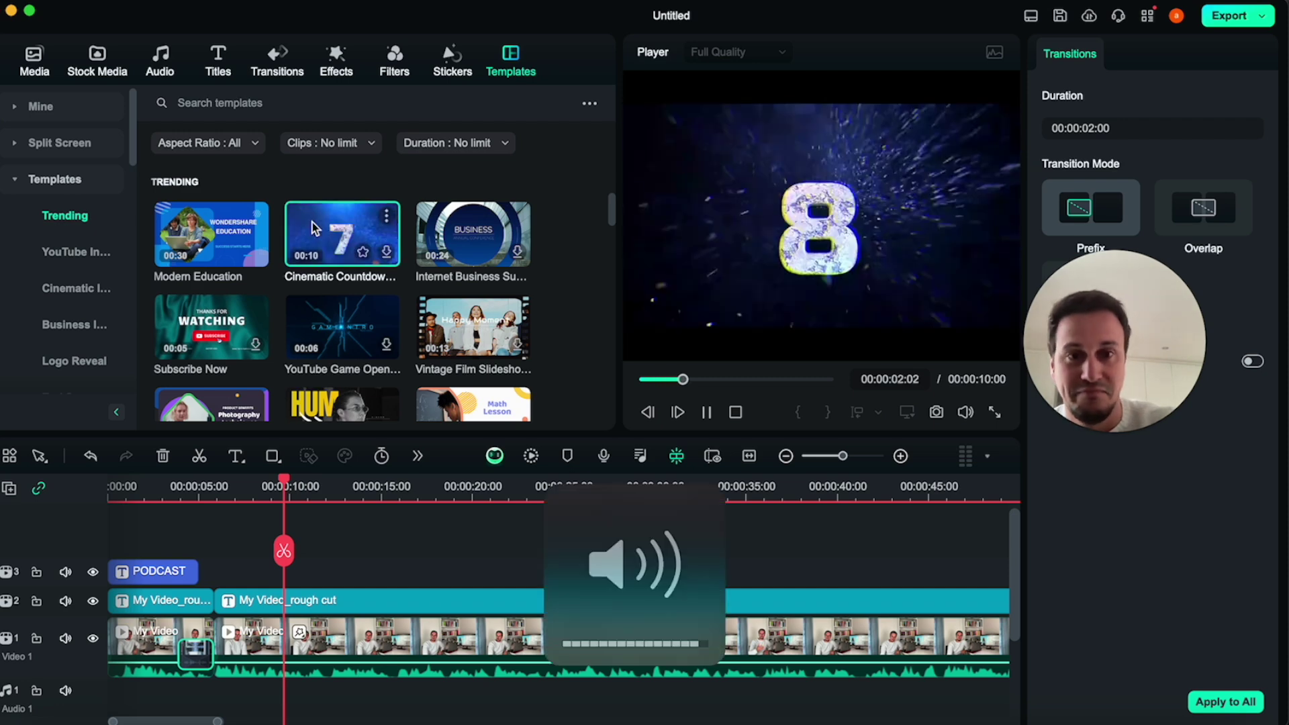
key(XF86AudioLowerVolume)
key(XF86AudioLowerVolume)
key(XF86AudioLowerVolume)
key(XF86AudioLowerVolume)
key(XF86AudioLowerVolume)
key(XF86AudioLowerVolume)
key(XF86AudioLowerVolume)
key(XF86AudioLowerVolume)
key(XF86AudioLowerVolume)
key(XF86AudioLowerVolume)
key(XF86AudioLowerVolume)
key(XF86AudioLowerVolume)
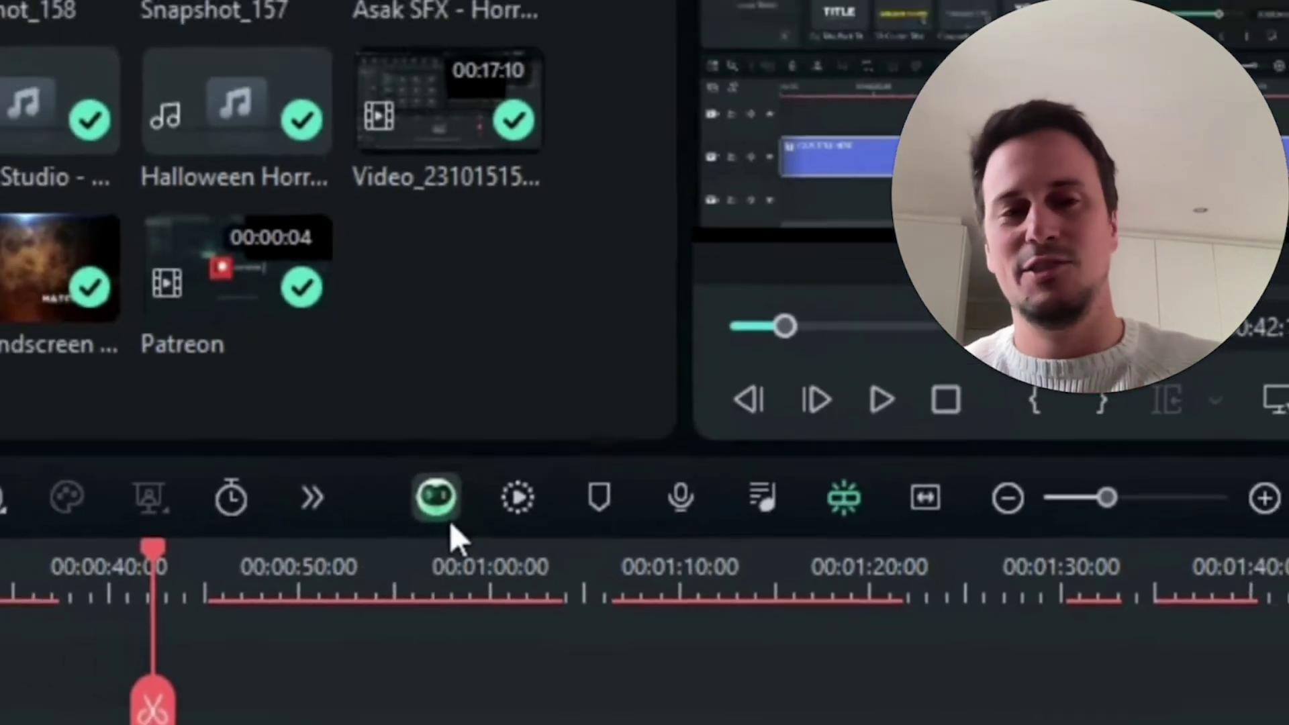
Launch Filmora Copilot from the timeline toolbar and focus its question box
click(391, 475)
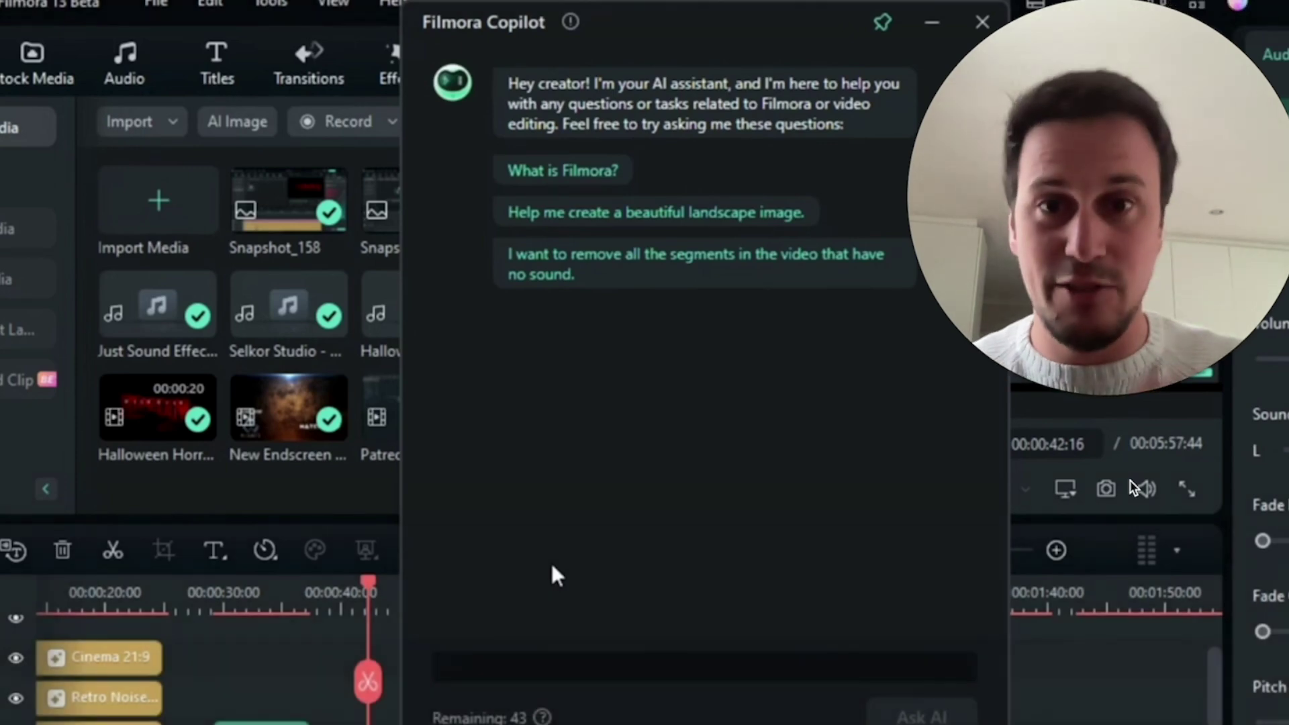
click(538, 664)
Ask Copilot 'Where can I find the slice transition in Filmora' and scroll through its answer
text(Where)
text( can I find the s)
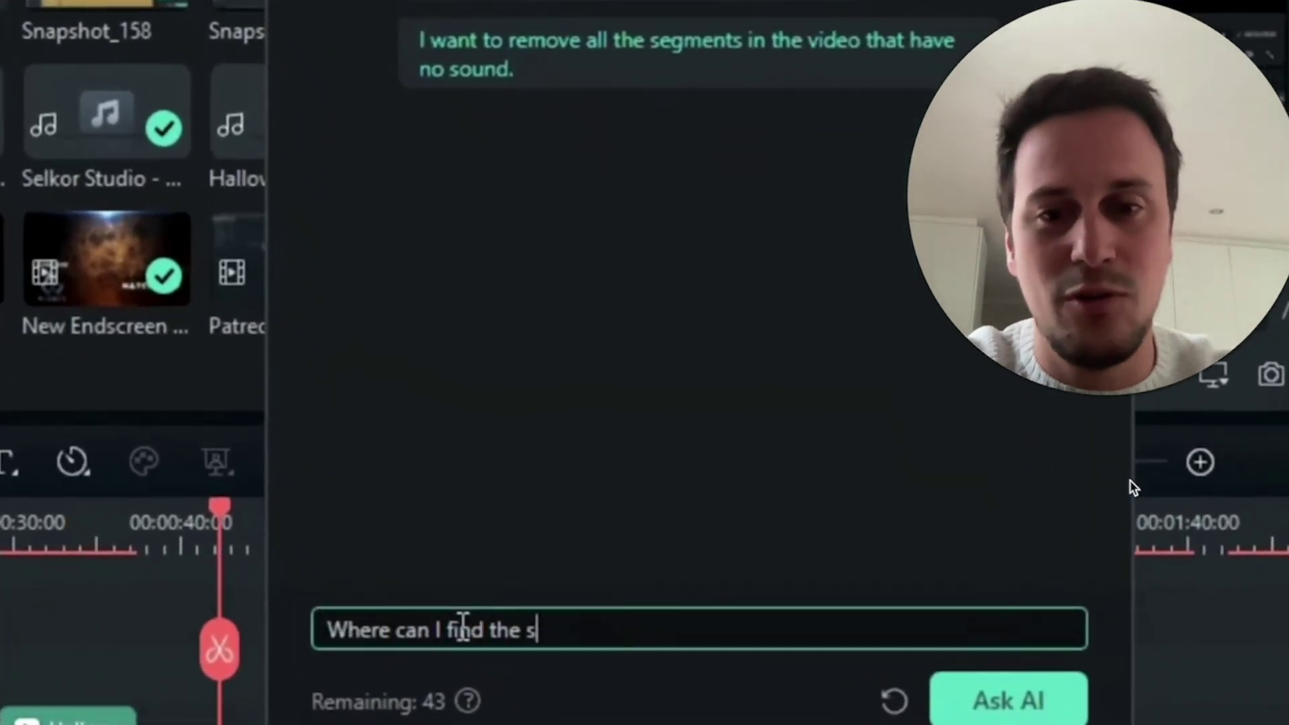
text(lice transition in Filmora)
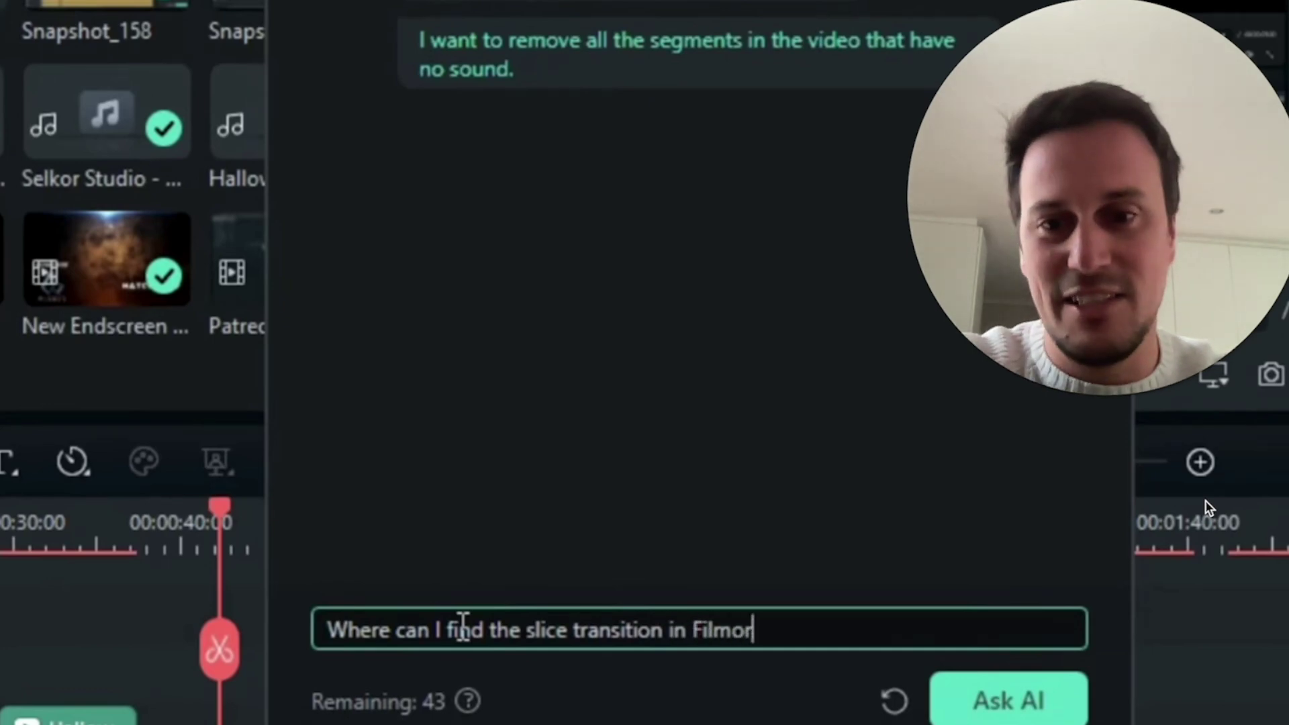
click(1010, 692)
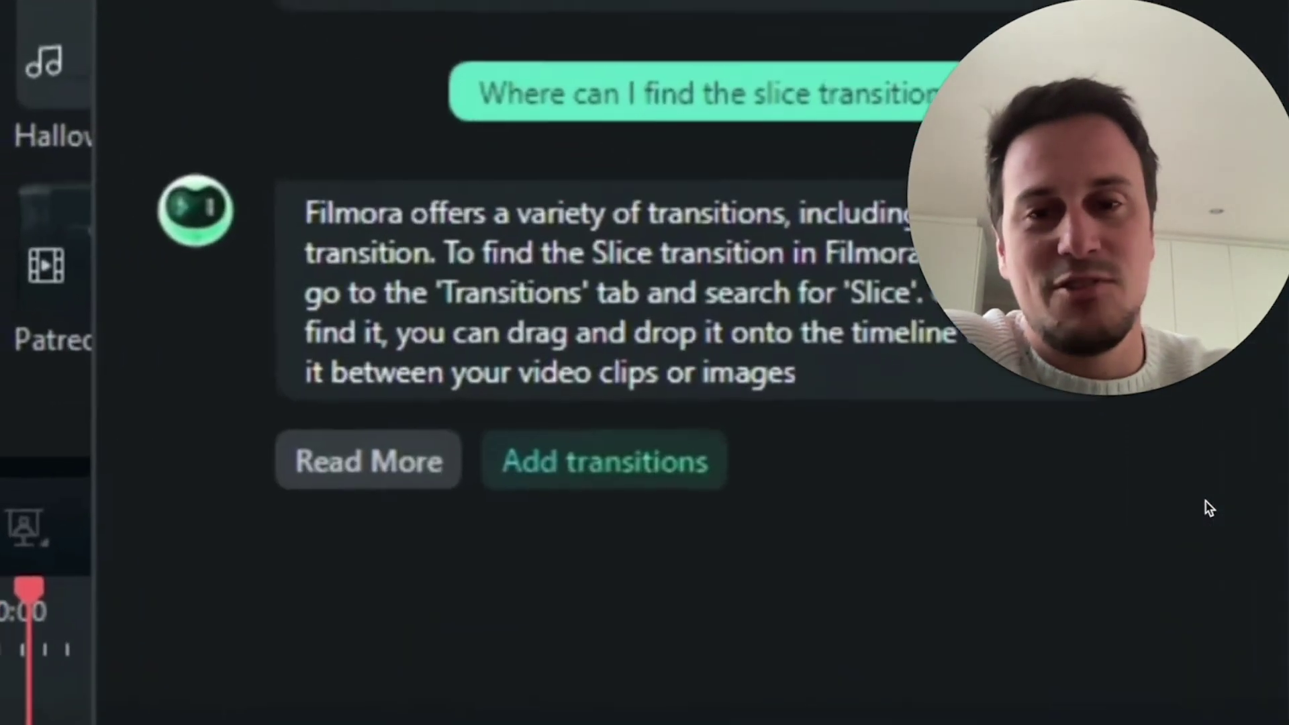
drag(1151, 298, 1102, 611)
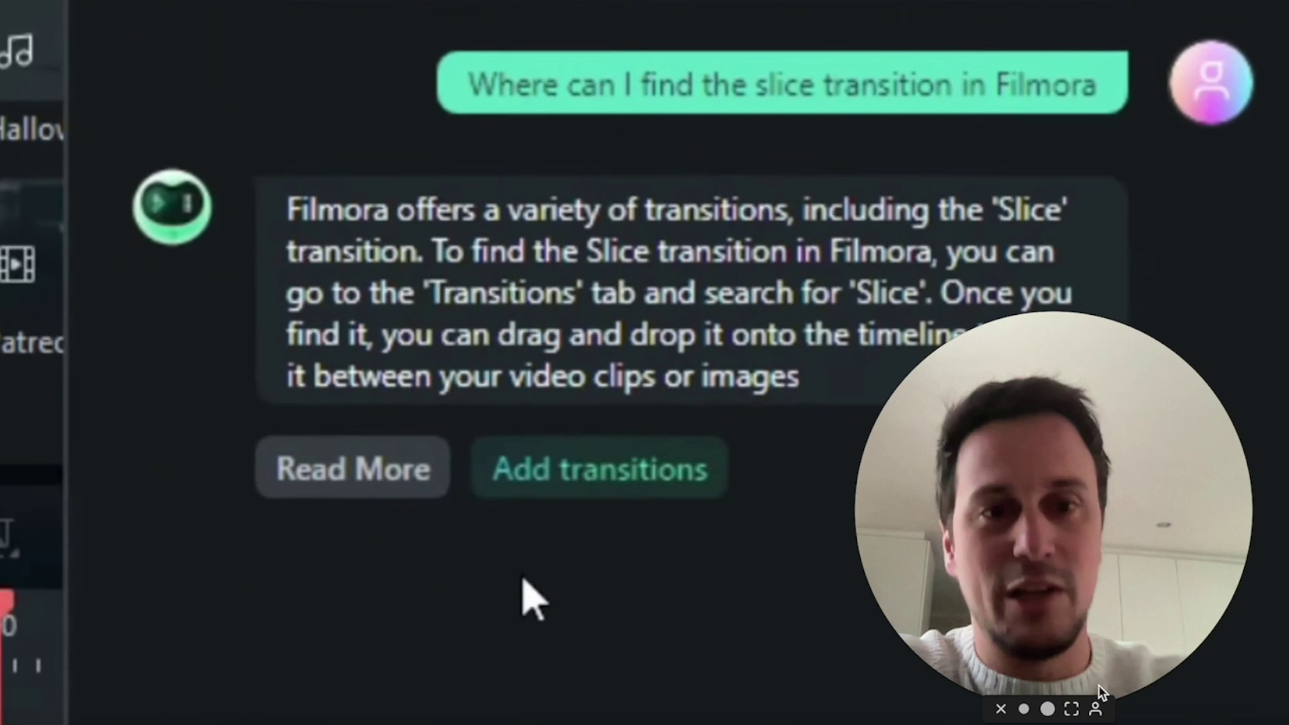